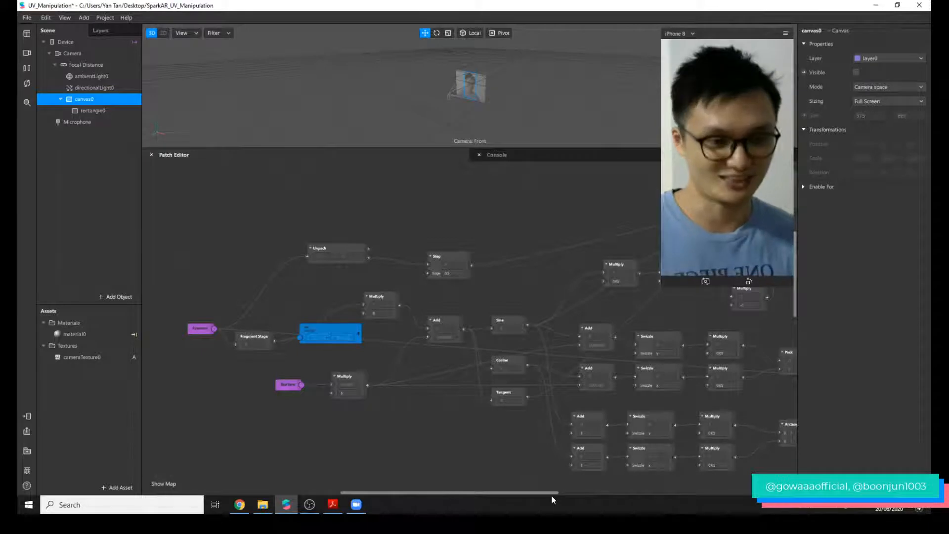
Connect the Arctangent output to the Add patch before the final Multiply and Modulo, and move the final uv patch below Modulo.
drag(553, 493, 682, 484)
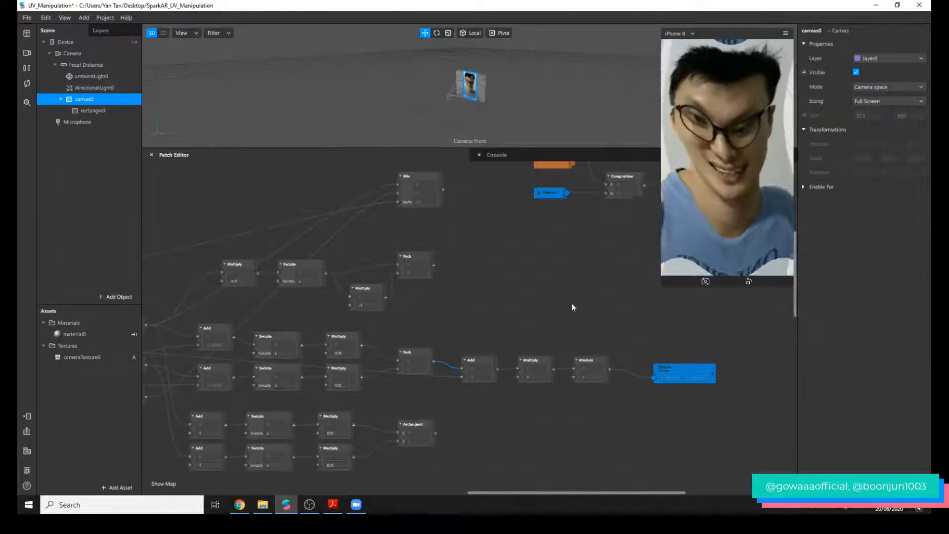
drag(479, 493, 447, 495)
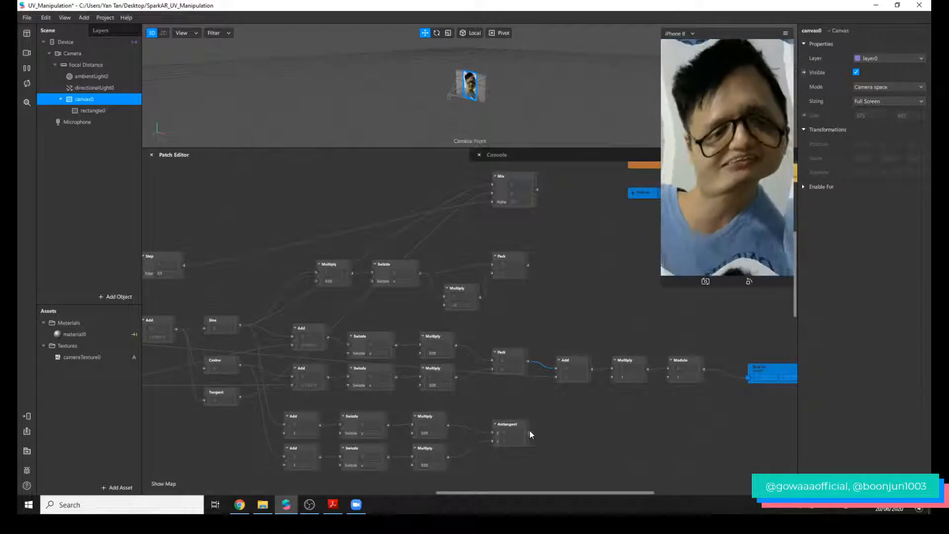
drag(530, 432, 556, 369)
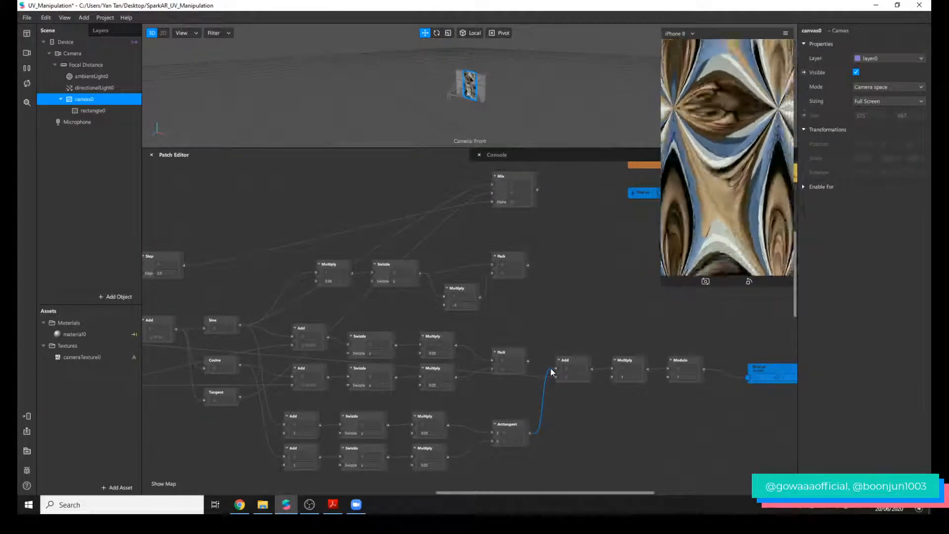
click(756, 374)
drag(757, 372, 724, 428)
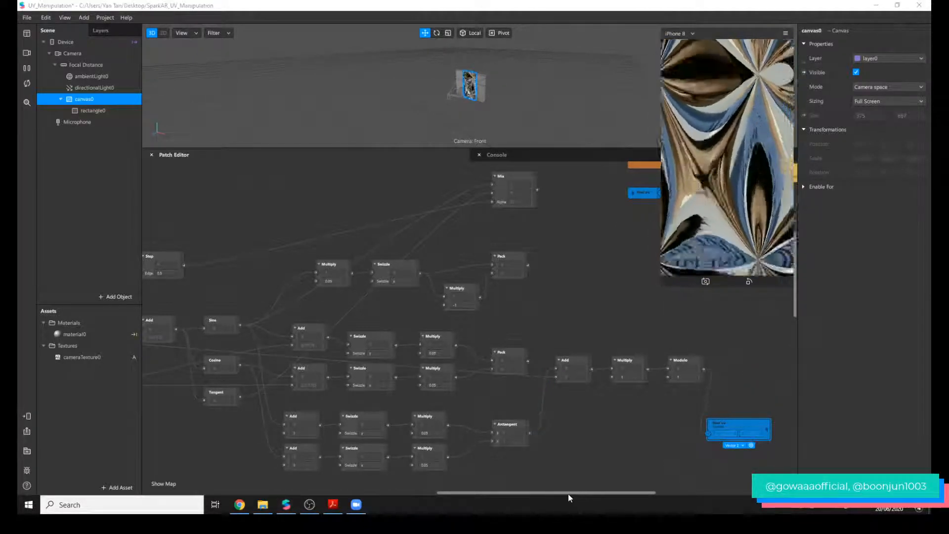
drag(576, 492, 570, 492)
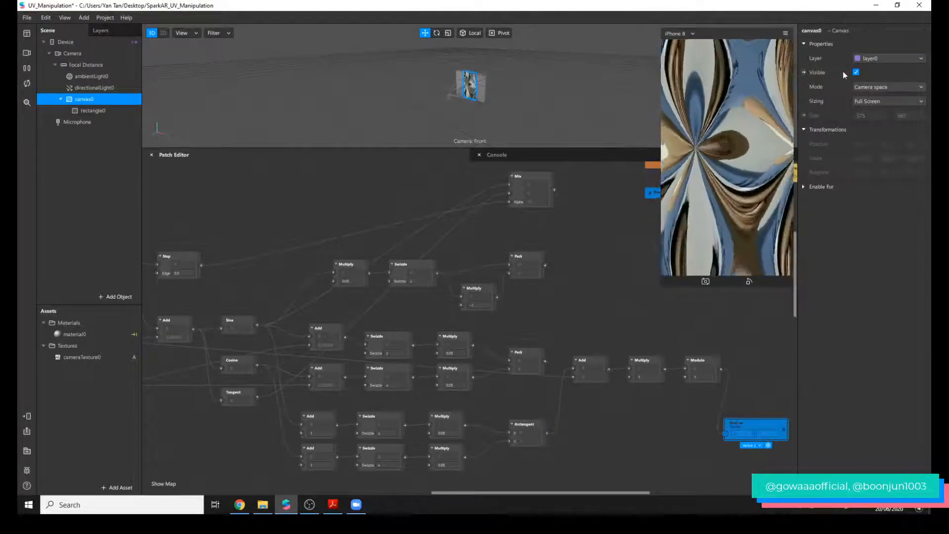
Hide canvas0 and move the final uv patch down beside the lower Add and Modulo chain.
click(857, 72)
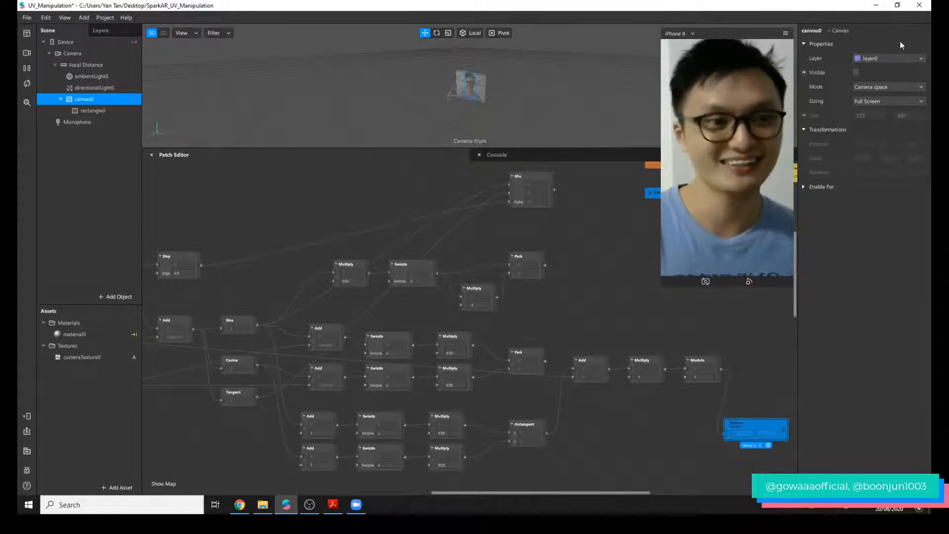
click(856, 72)
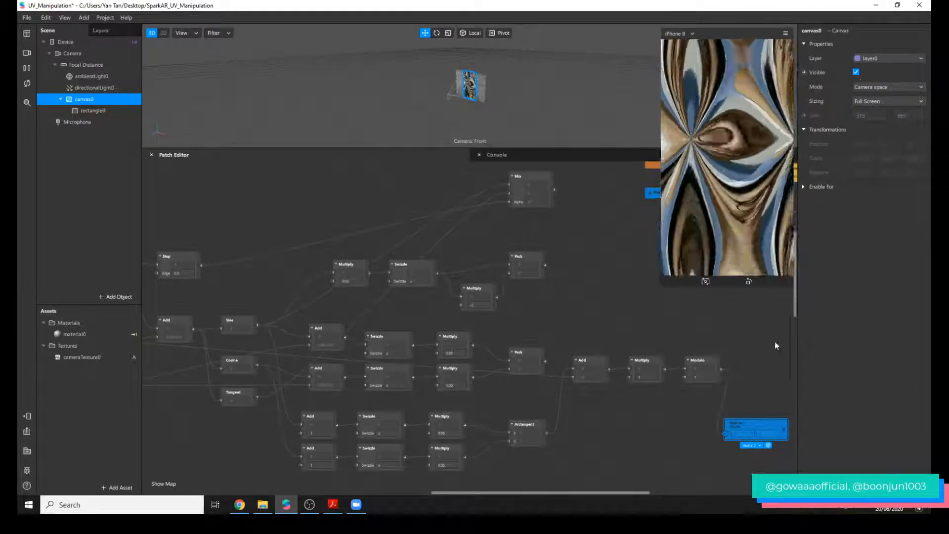
scroll(736, 356, down, 4)
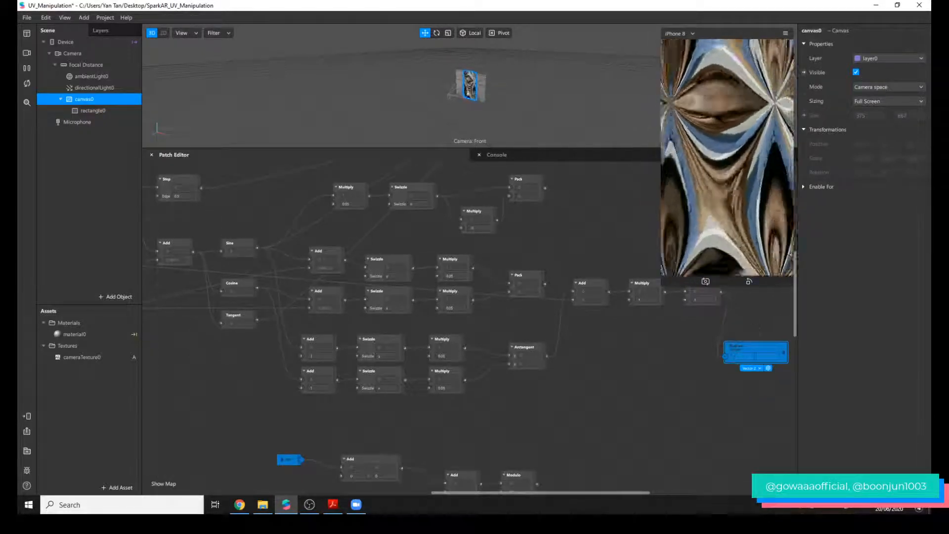
click(857, 73)
scroll(750, 345, down, 1)
scroll(750, 345, down, 1)
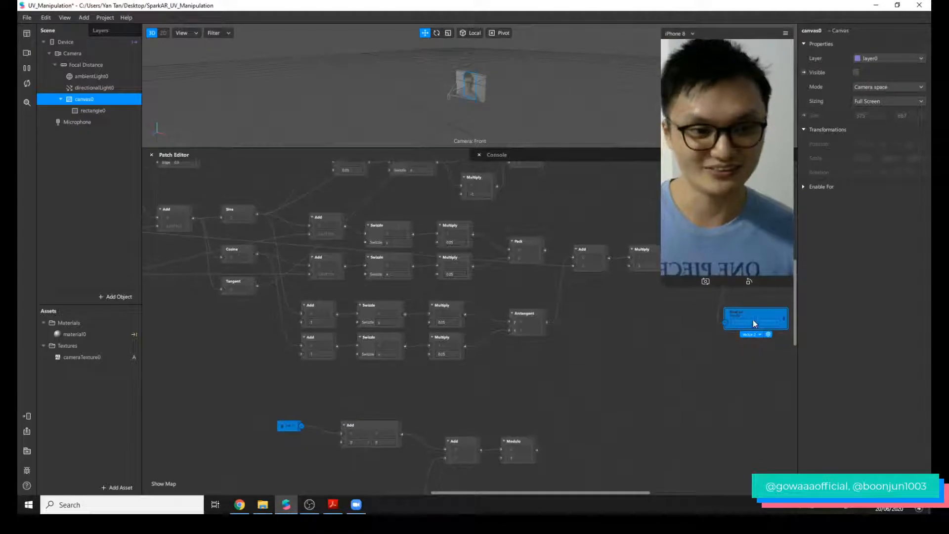
drag(753, 319, 687, 447)
scroll(505, 369, down, 3)
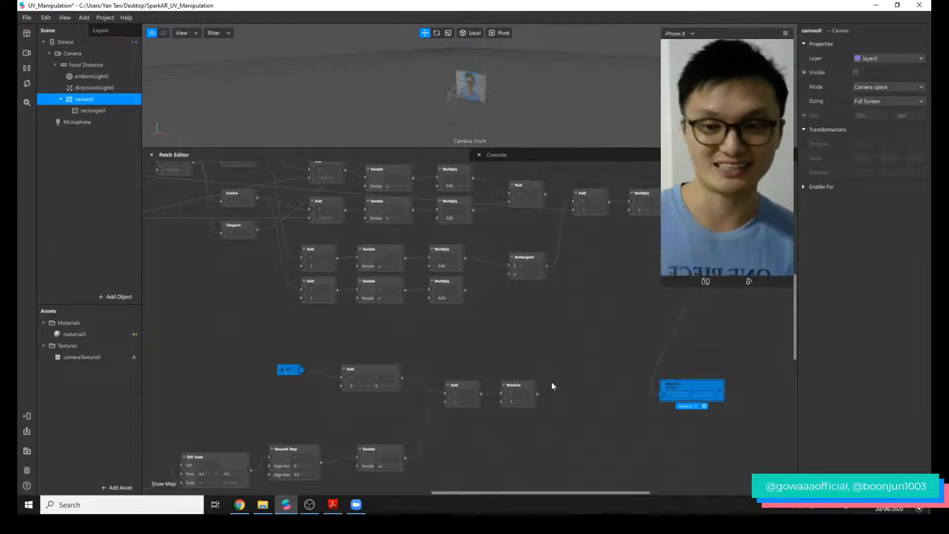
Move the lower uv, Add, Add and Modulo patches together closer to the Smooth Step and Swizzle row.
drag(551, 373, 234, 394)
drag(463, 394, 456, 433)
click(456, 415)
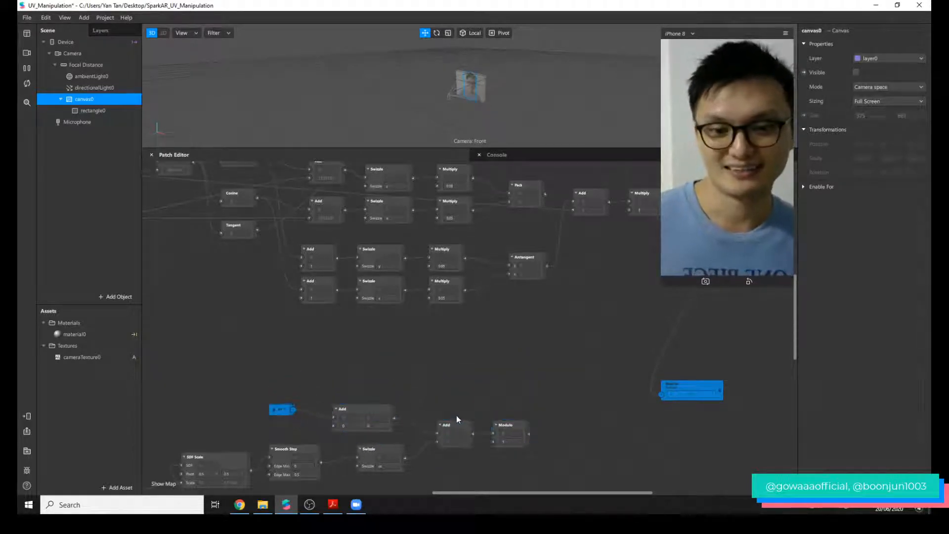
Add an SDF Circle patch in the empty area above the lower Add and Modulo patches.
double_click(466, 366)
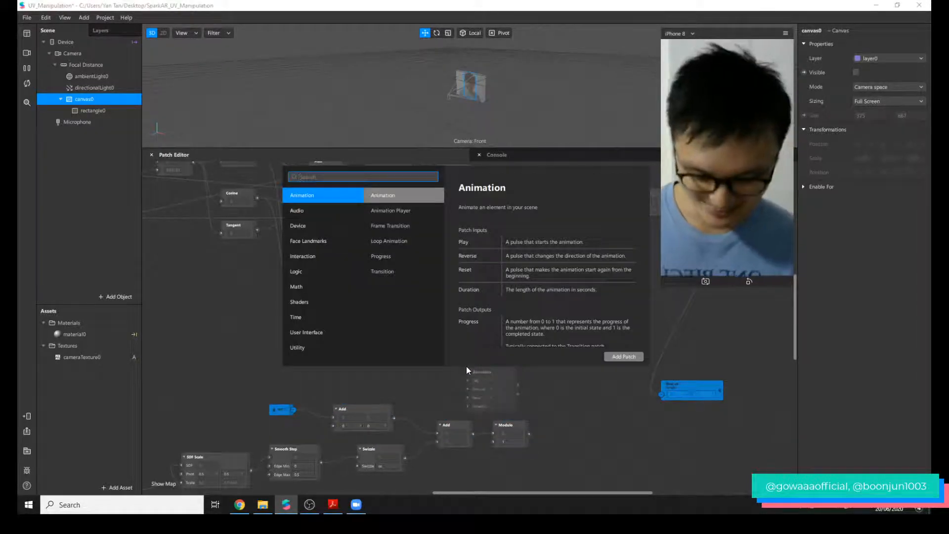
text(sdf)
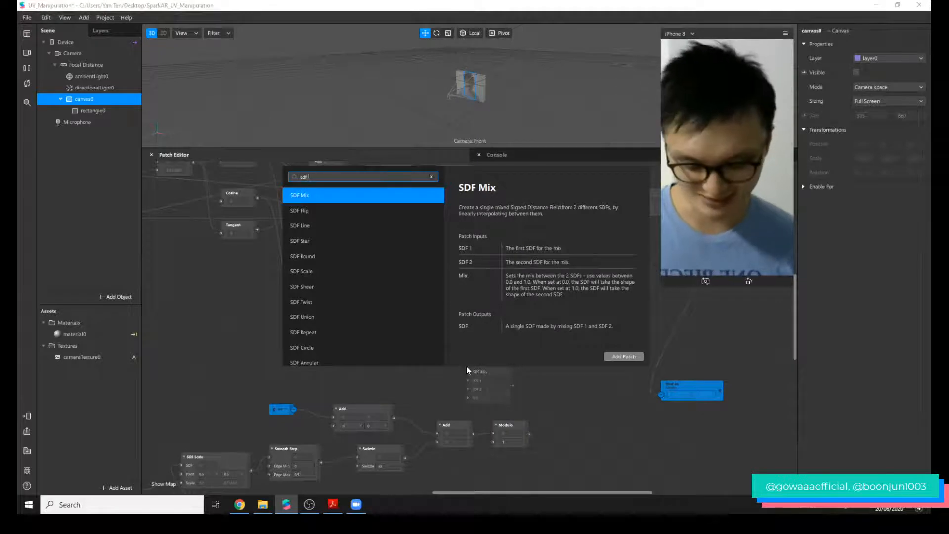
text( cir)
key(Return)
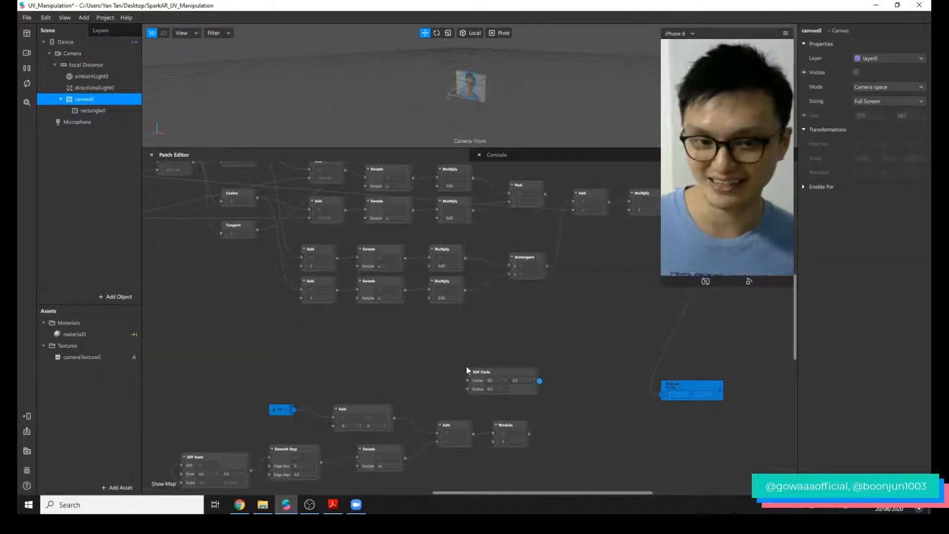
Make canvas0 visible, shrink the preview window and move the SDF Circle patch directly beneath the final uv and Composition patches.
click(855, 72)
scroll(687, 312, up, 1)
drag(662, 285, 723, 175)
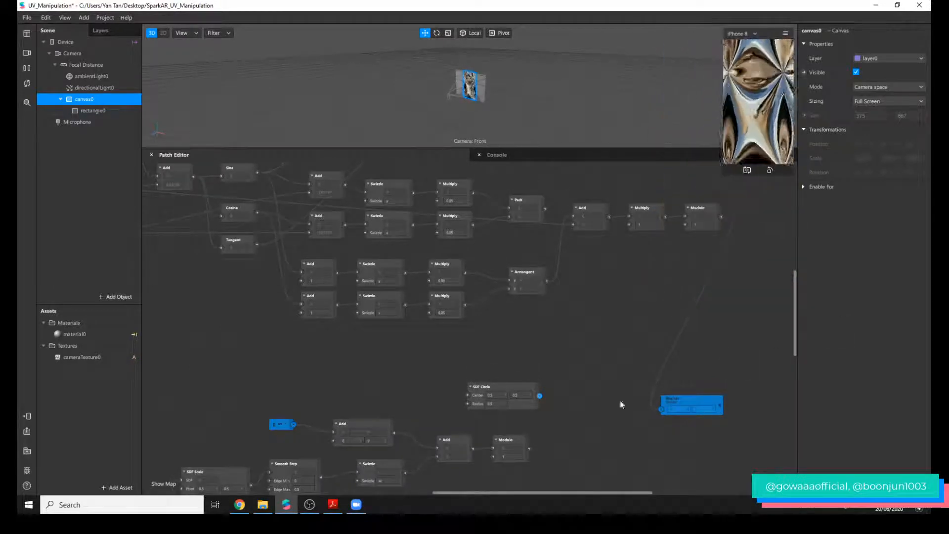
drag(532, 386, 757, 280)
drag(604, 493, 710, 487)
scroll(646, 384, up, 5)
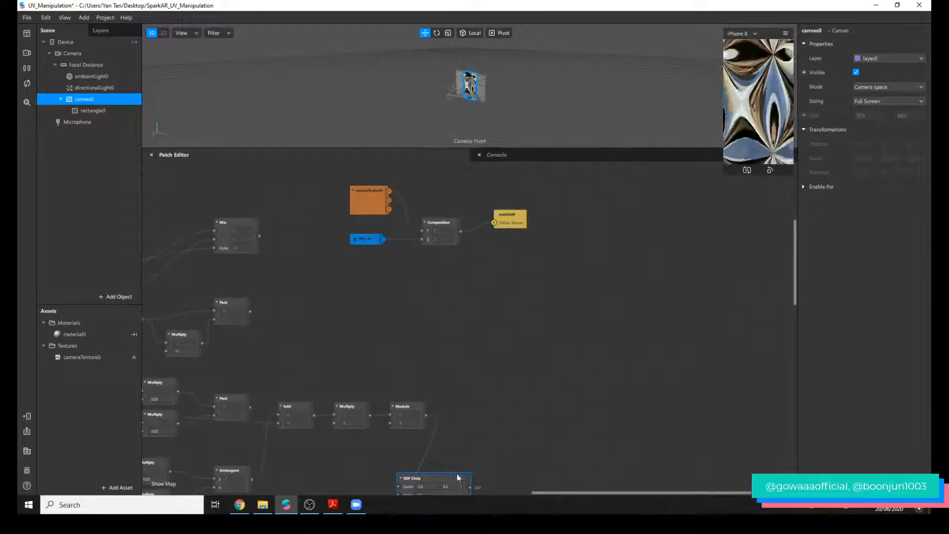
drag(457, 476, 418, 268)
Move material0 away from Composition, disconnect the two, enlarge the preview and add a Step patch feeding the Diffuse Texture.
drag(509, 218, 629, 289)
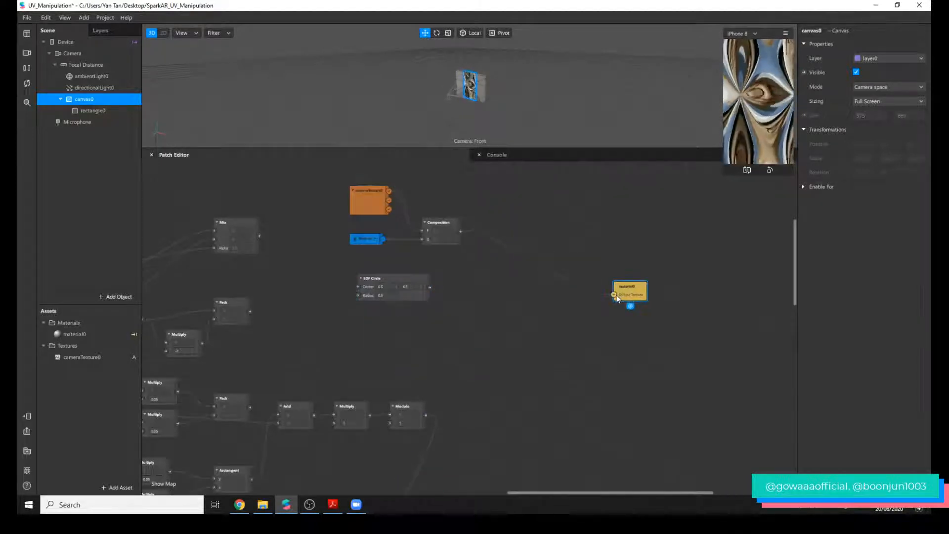
drag(723, 166, 662, 241)
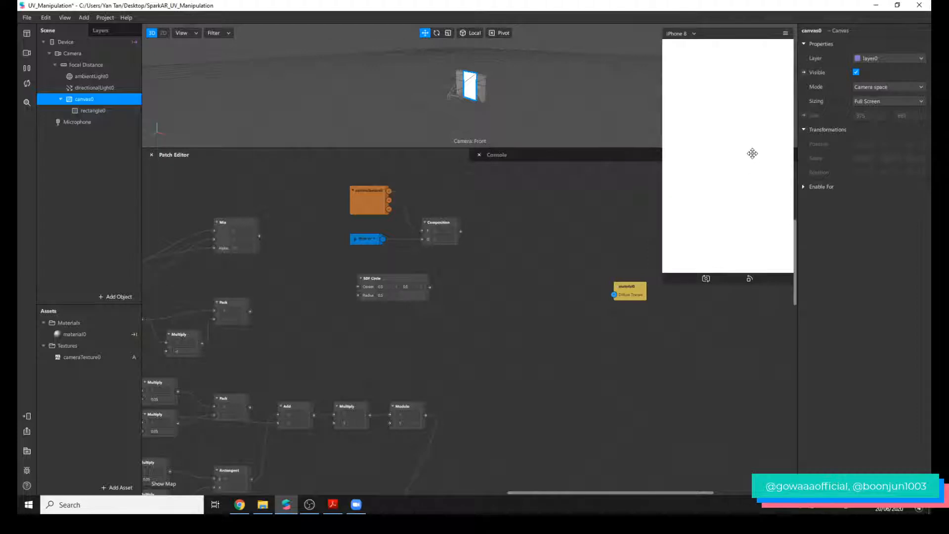
right_click(525, 343)
text(step)
key(Return)
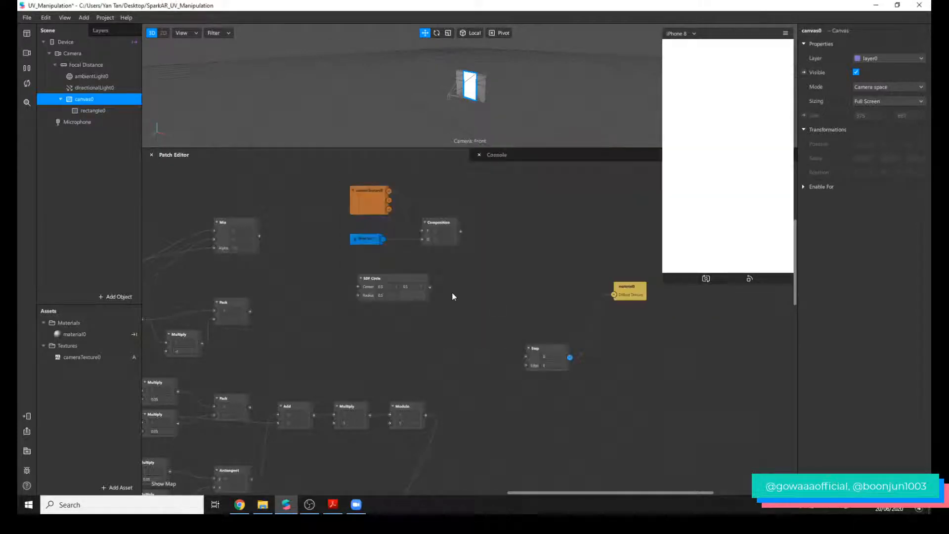
Place the SDF Circle and Step patches side by side and connect the circle's SDF output to the Step input.
click(421, 283)
scroll(420, 283, up, 3)
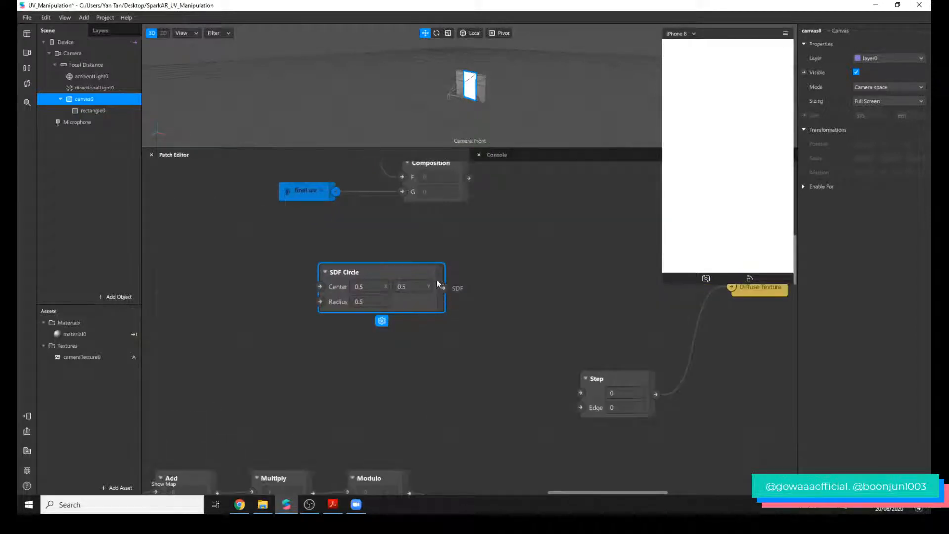
drag(415, 298, 409, 365)
click(596, 379)
drag(596, 379, 541, 355)
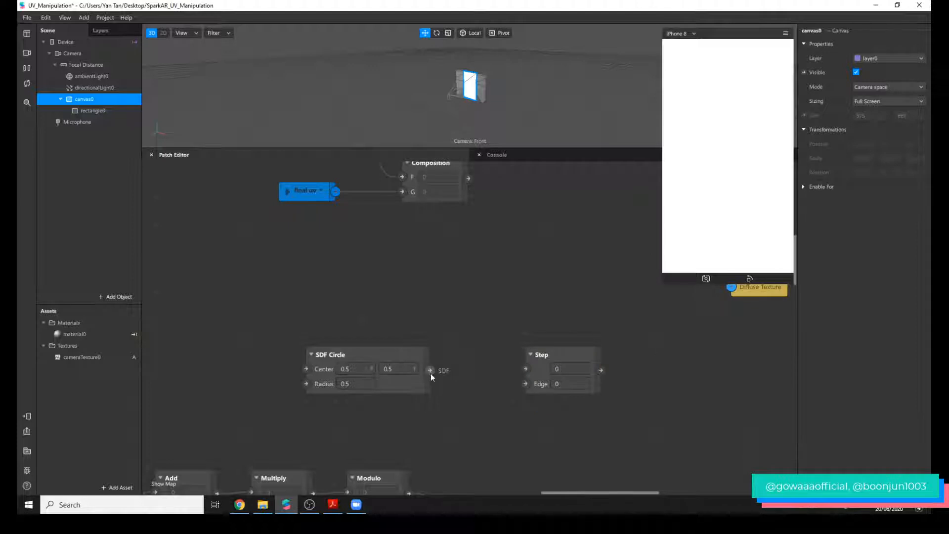
drag(430, 371, 526, 369)
drag(595, 349, 566, 363)
Add a Mix patch above Step and connect the Step output to its Alpha input.
double_click(575, 287)
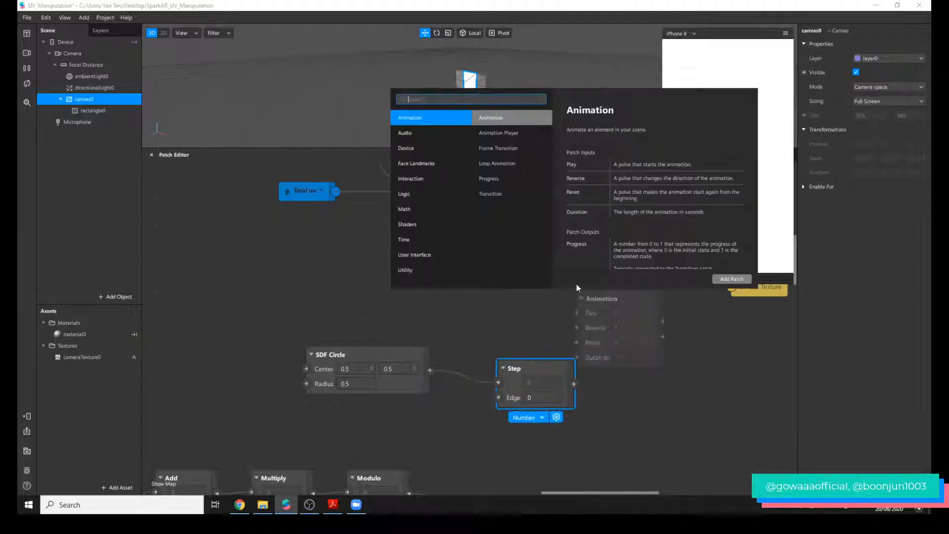
text(mix)
key(Return)
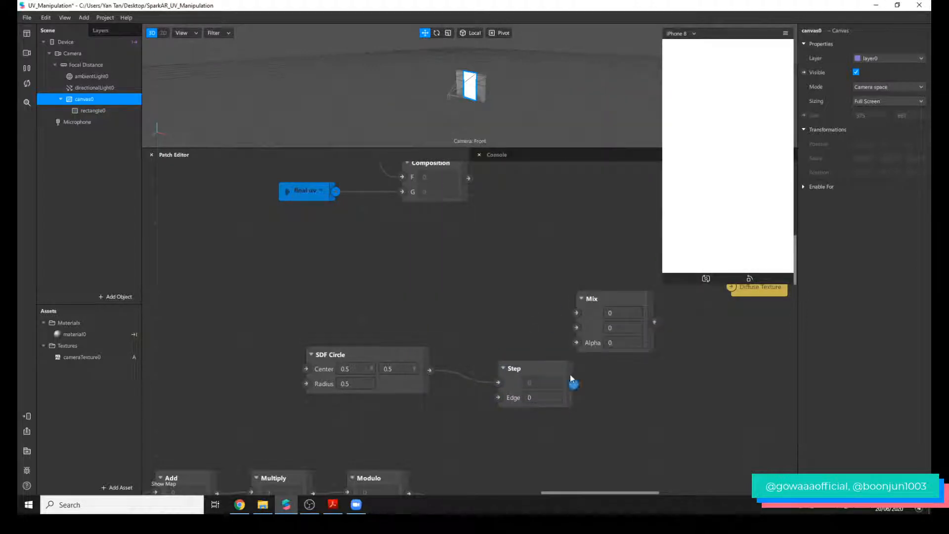
drag(577, 346, 577, 343)
Add a Value patch above the SDF Circle and Step patches and set its type to Color.
double_click(518, 275)
text(valu)
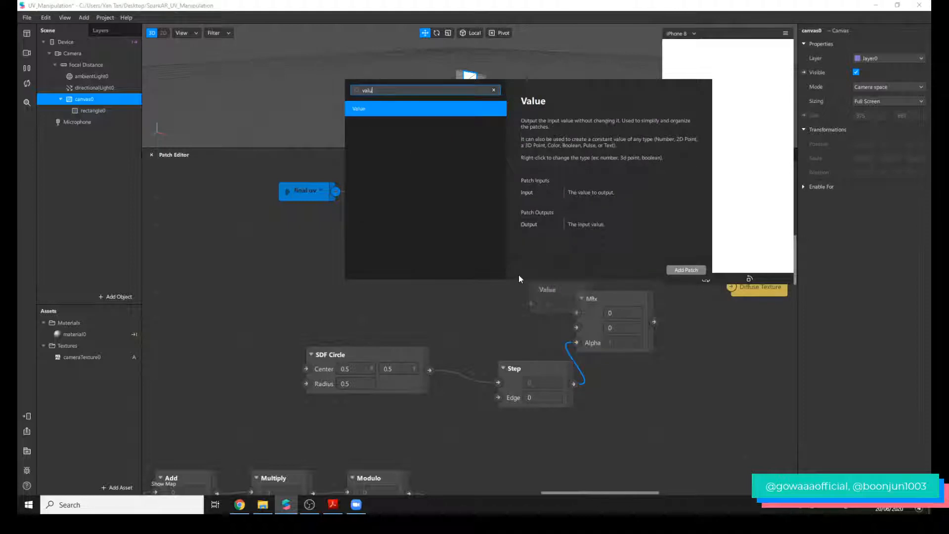
key(Return)
drag(567, 284, 467, 262)
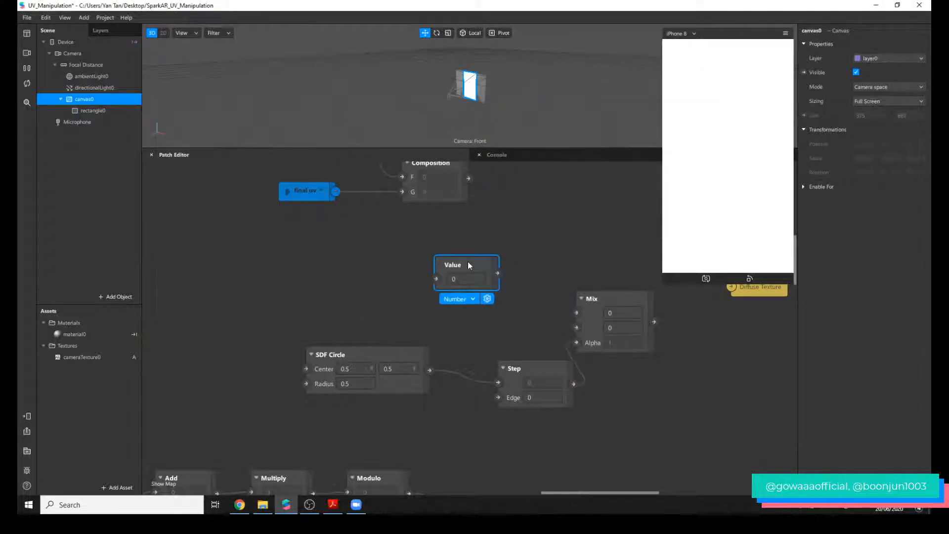
click(461, 293)
click(468, 320)
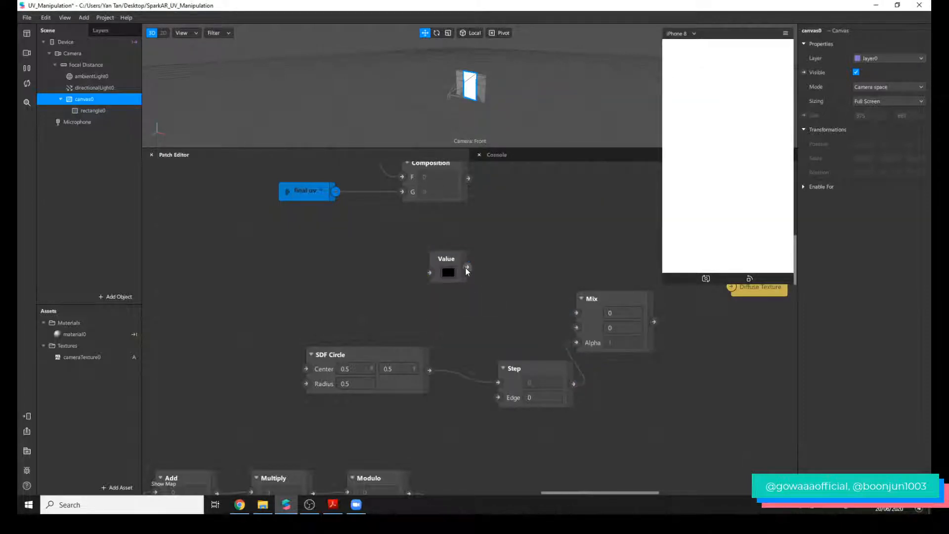
Connect the color Value to Mix's first input and Mix to material0's Diffuse Texture, and align Step beside SDF Circle.
drag(574, 330, 577, 327)
drag(654, 322, 743, 318)
drag(576, 327, 577, 313)
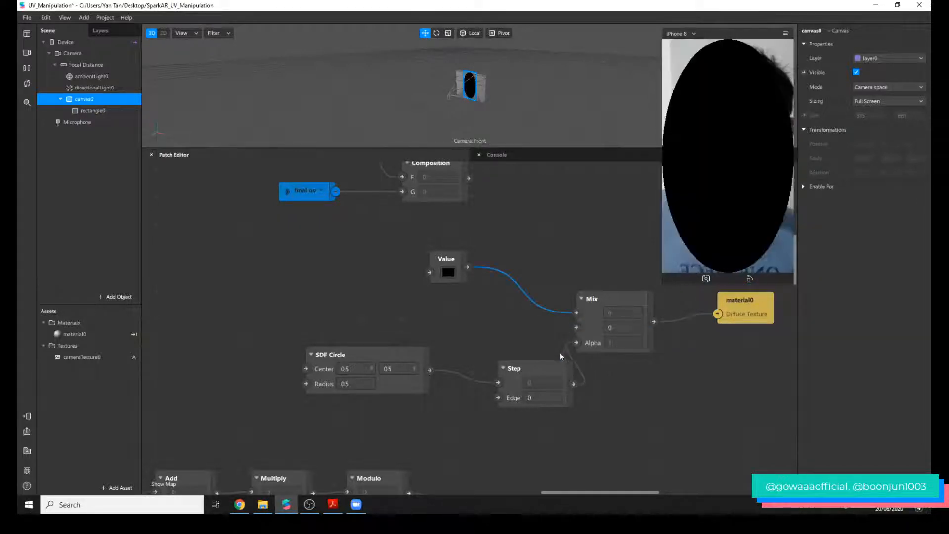
drag(557, 369, 528, 355)
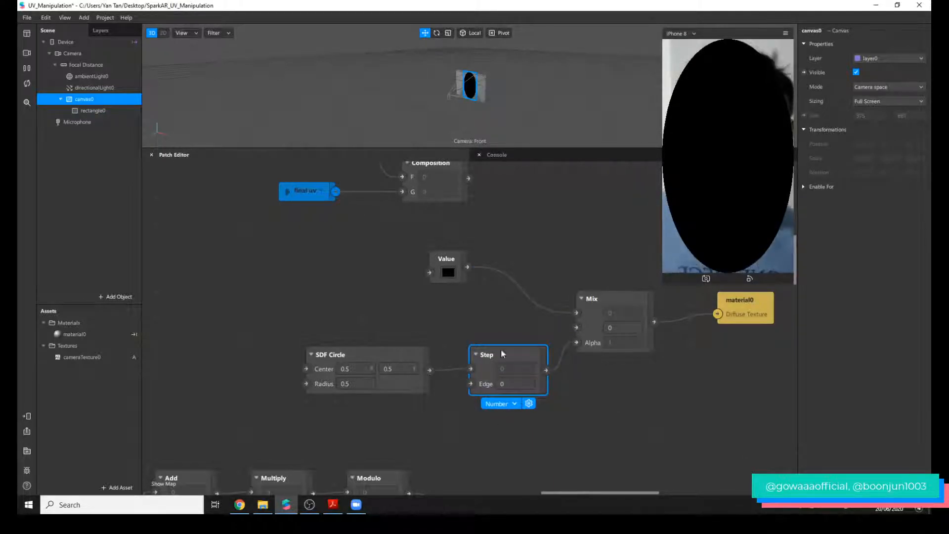
Move the SDF Circle, Step, Value, Mix and material0 patches as a group to just below the final uv patch.
scroll(392, 277, down, 3)
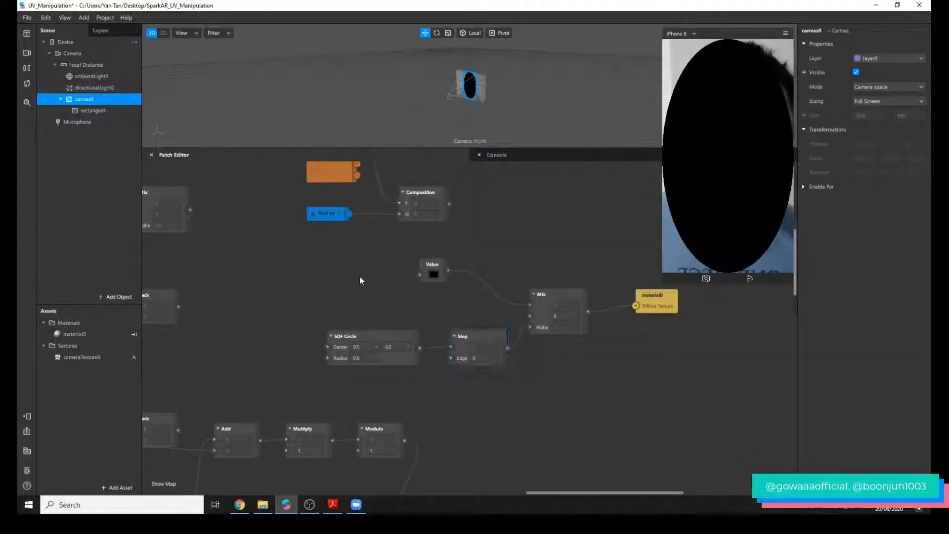
drag(364, 278, 621, 354)
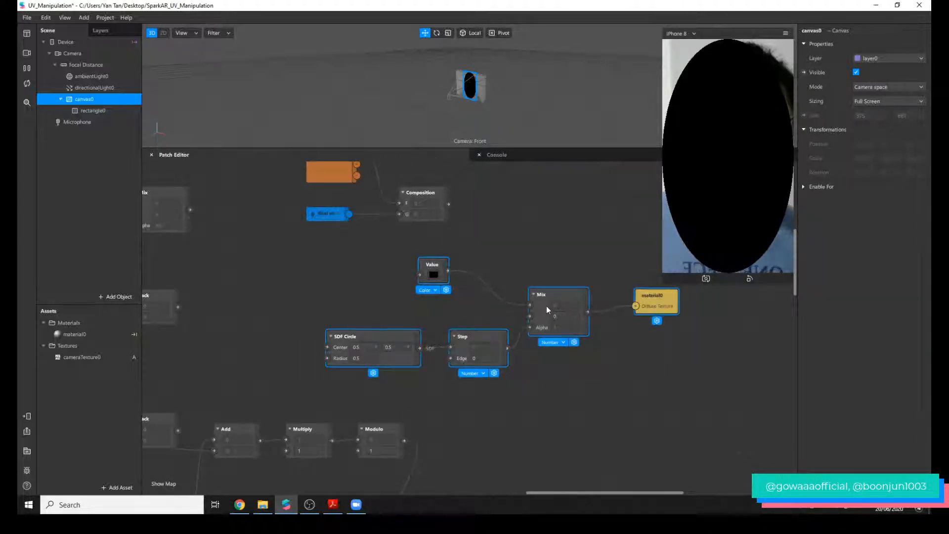
drag(549, 310, 721, 445)
scroll(690, 403, down, 5)
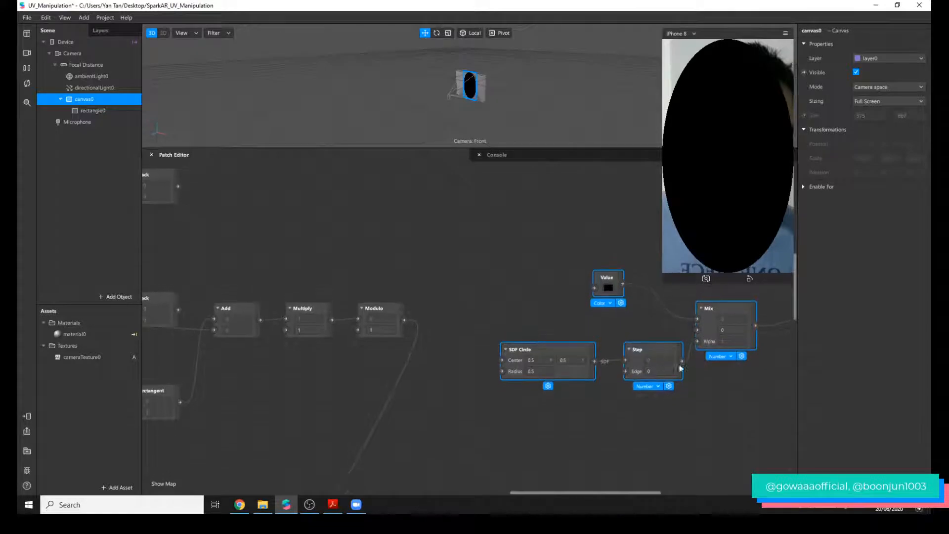
drag(644, 375, 560, 510)
scroll(583, 419, down, 8)
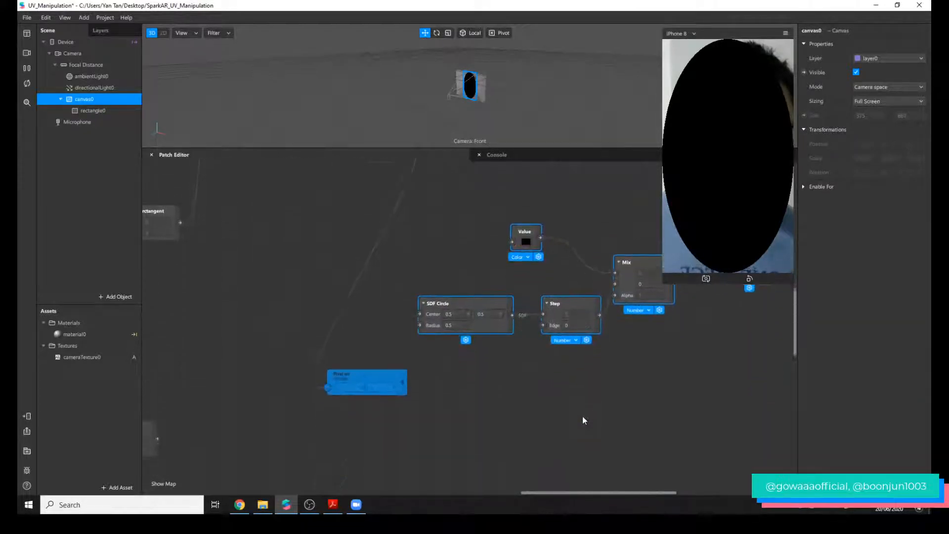
drag(584, 291, 431, 488)
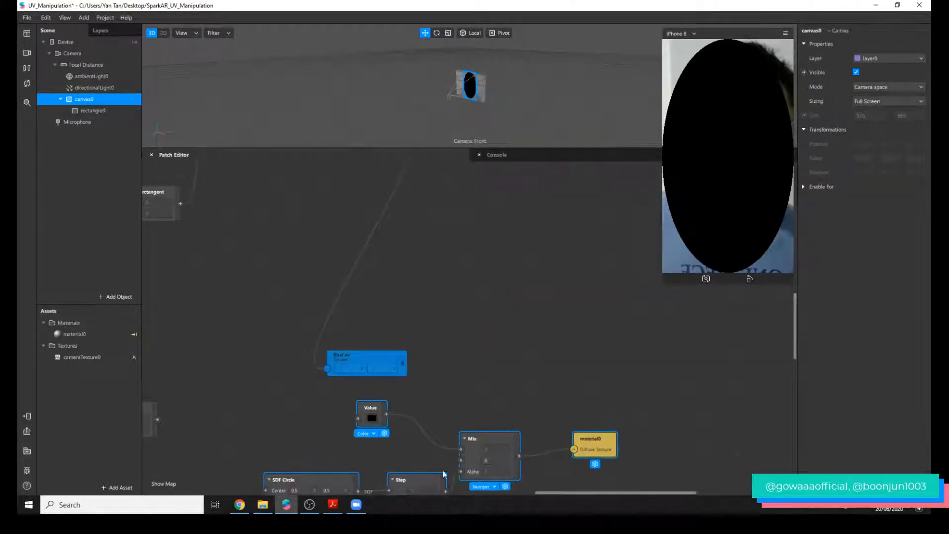
scroll(484, 420, down, 1)
scroll(485, 420, down, 10)
scroll(438, 479, left, 5)
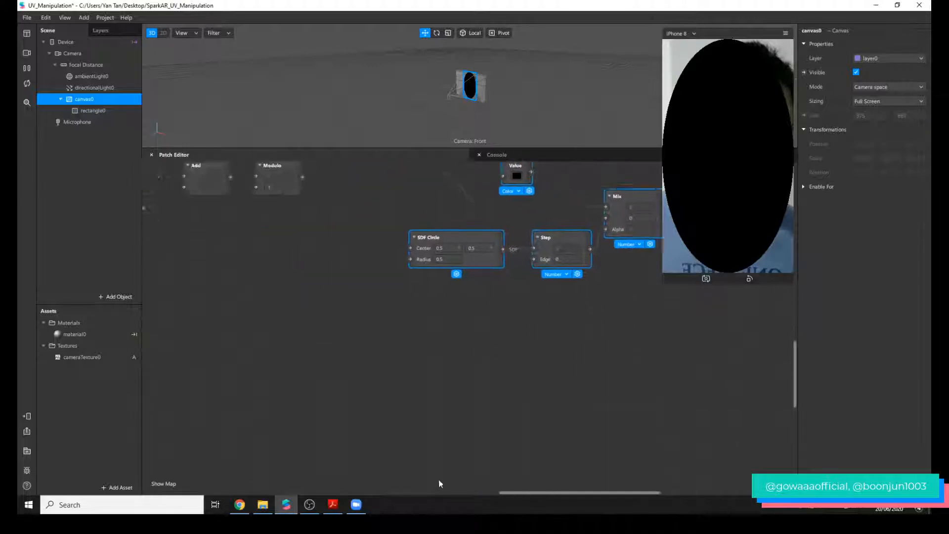
drag(432, 491, 519, 492)
scroll(551, 412, up, 9)
ctrl+scroll(490, 425, down, 5)
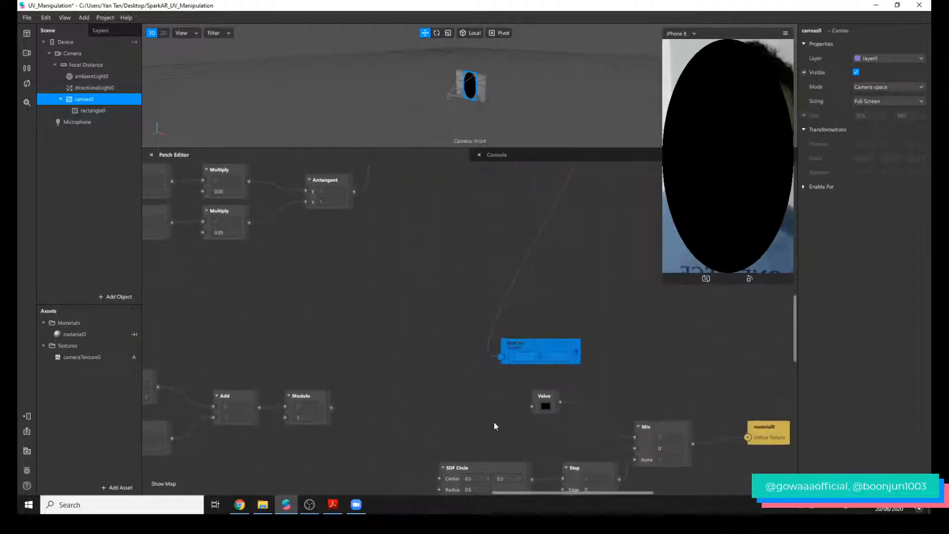
Move the SDF Circle, Step, Value, Mix and material0 patches as a group to just above the Unpack and Divide patches beside Device.
drag(457, 418, 669, 473)
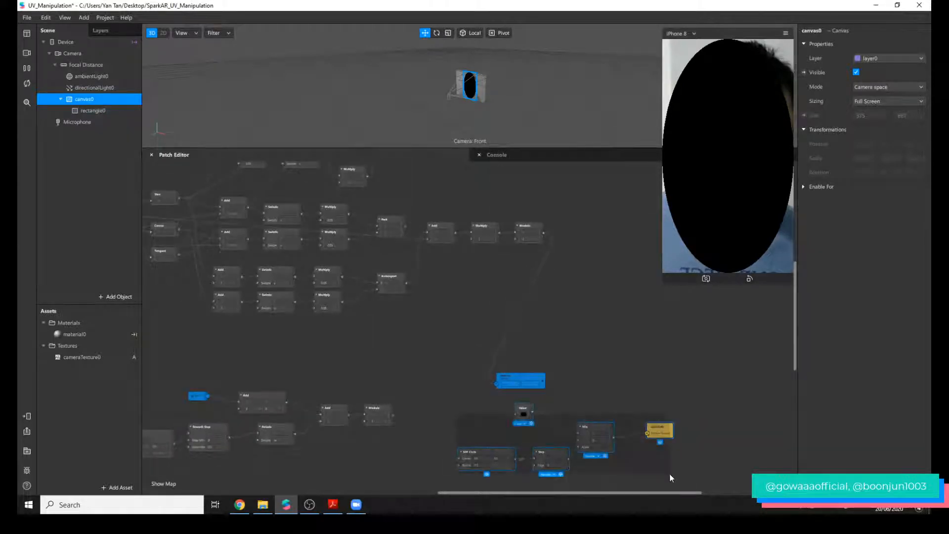
drag(583, 437, 219, 352)
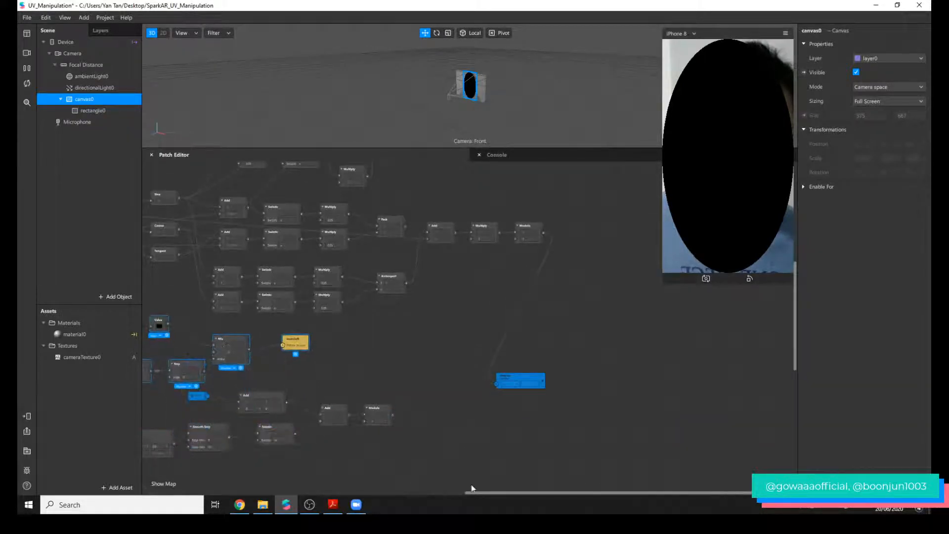
drag(468, 496, 316, 498)
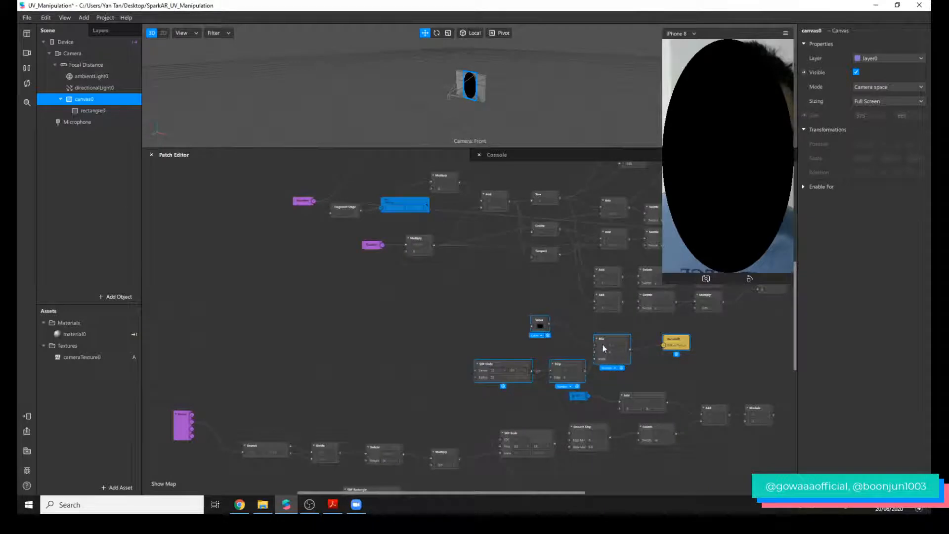
drag(602, 349, 370, 380)
scroll(375, 385, up, 4)
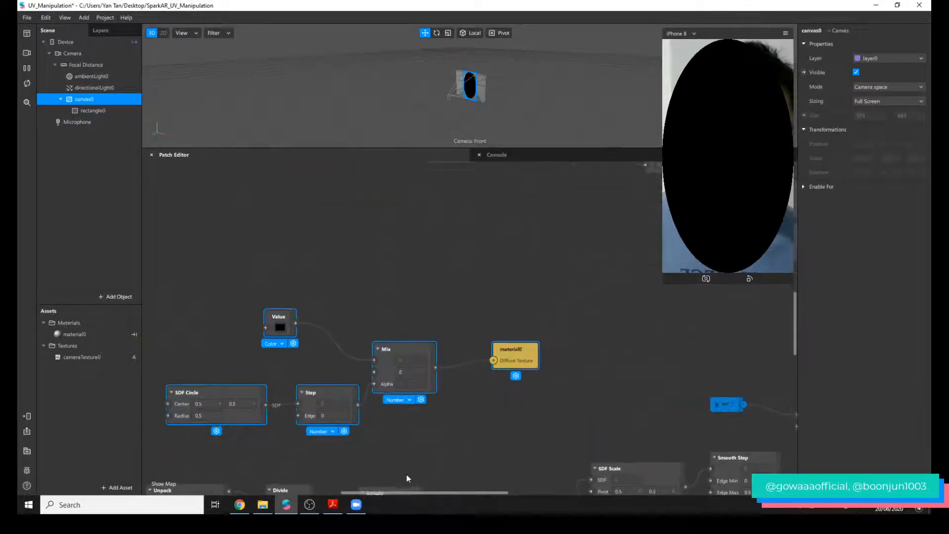
drag(400, 494, 354, 492)
scroll(566, 413, down, 3)
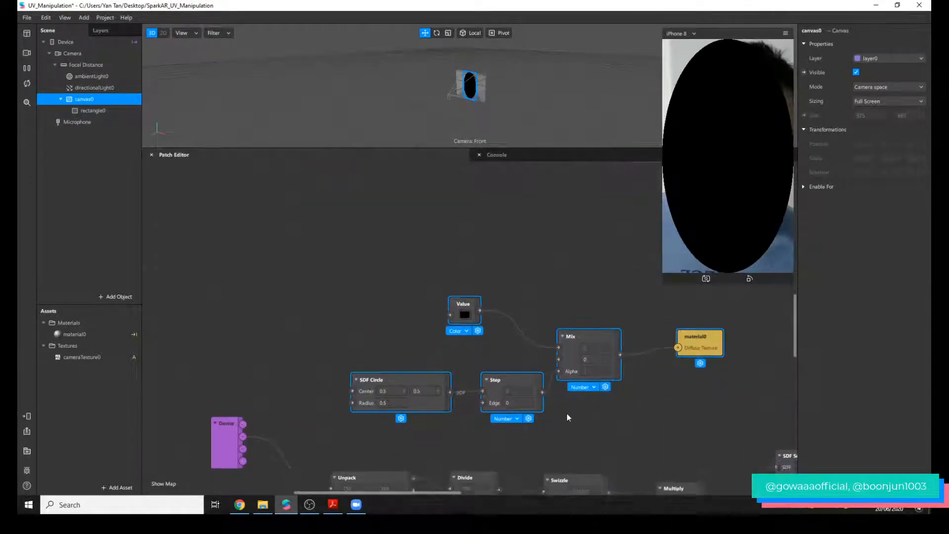
scroll(568, 412, down, 2)
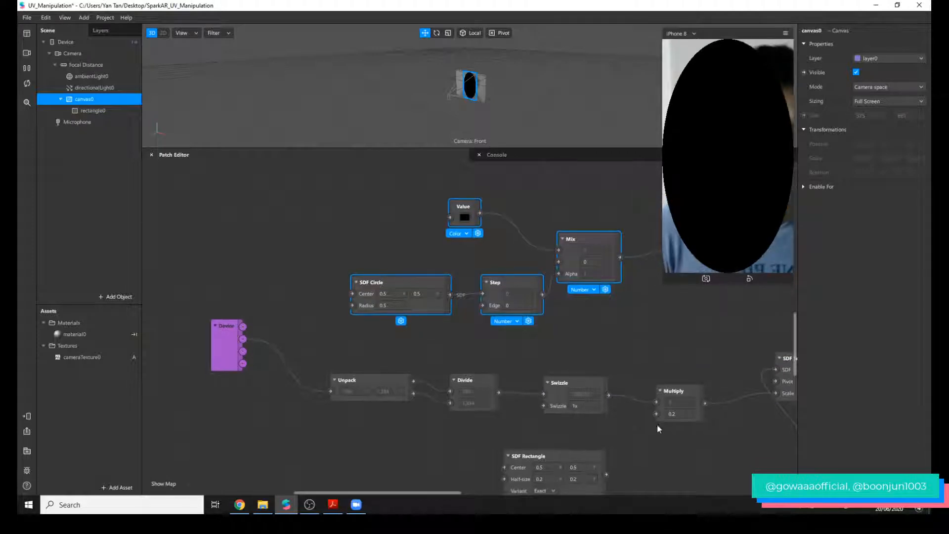
Bring Unpack, Divide and Swizzle closer to the Device patch and move the four-patch chain slightly farther below SDF Circle.
drag(338, 368, 511, 367)
click(225, 338)
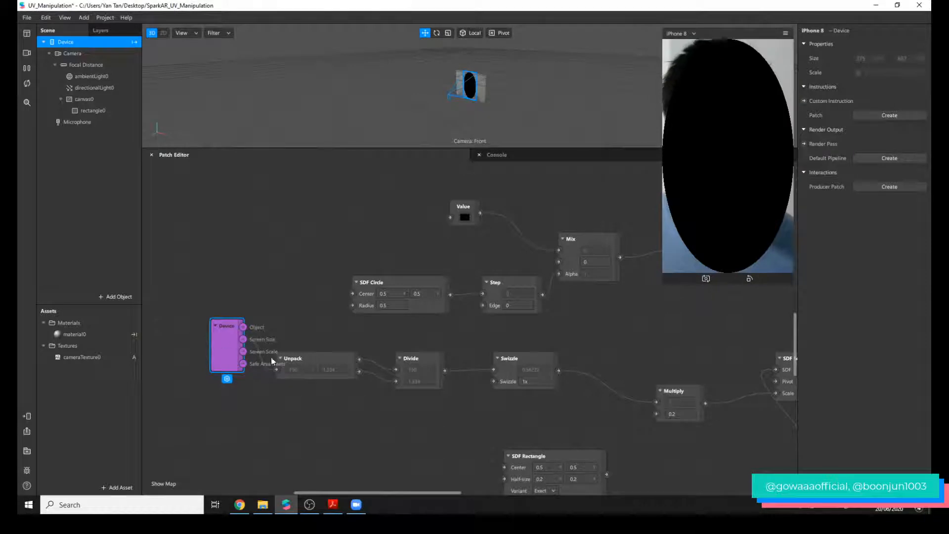
click(254, 334)
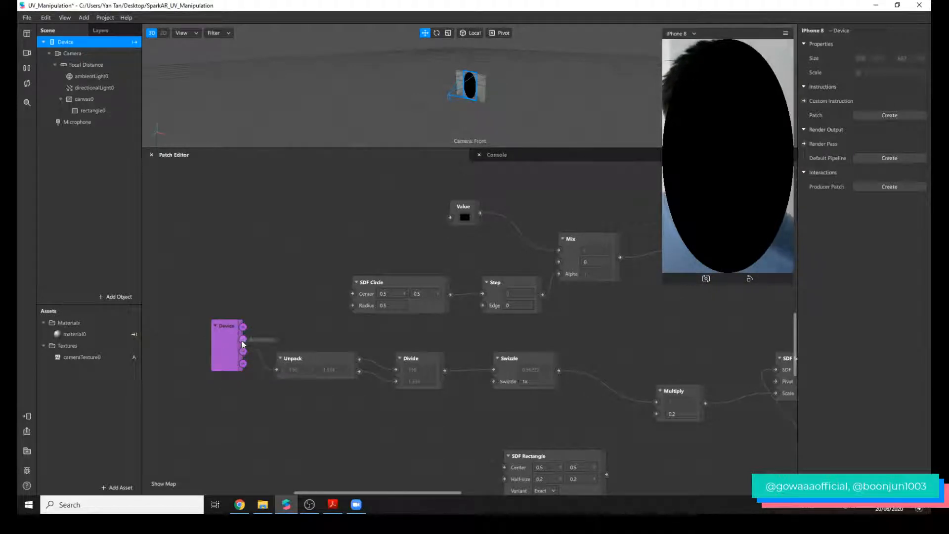
drag(227, 352, 216, 362)
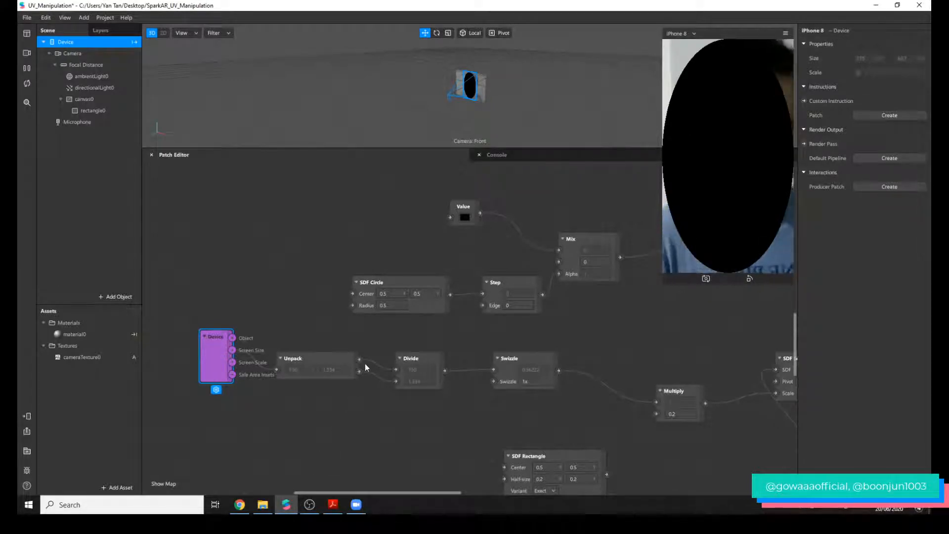
click(310, 367)
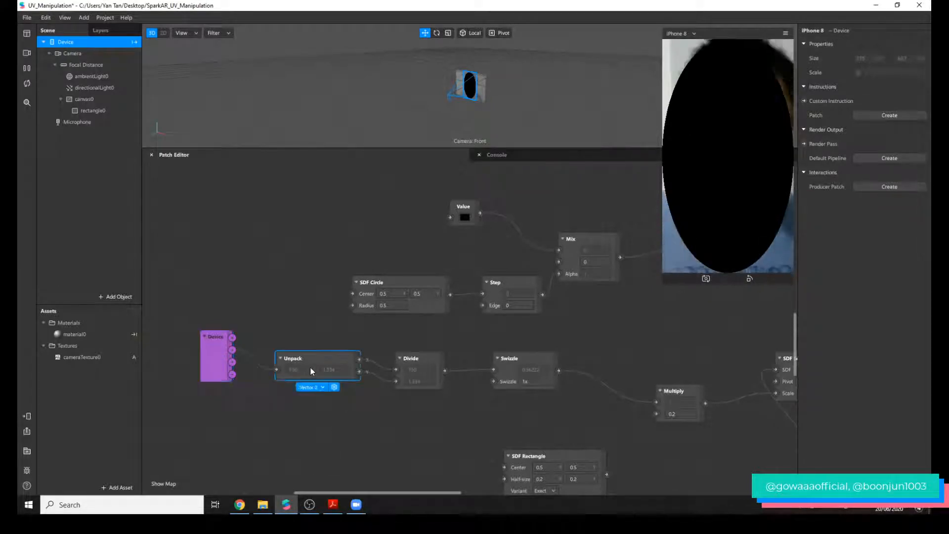
click(414, 365)
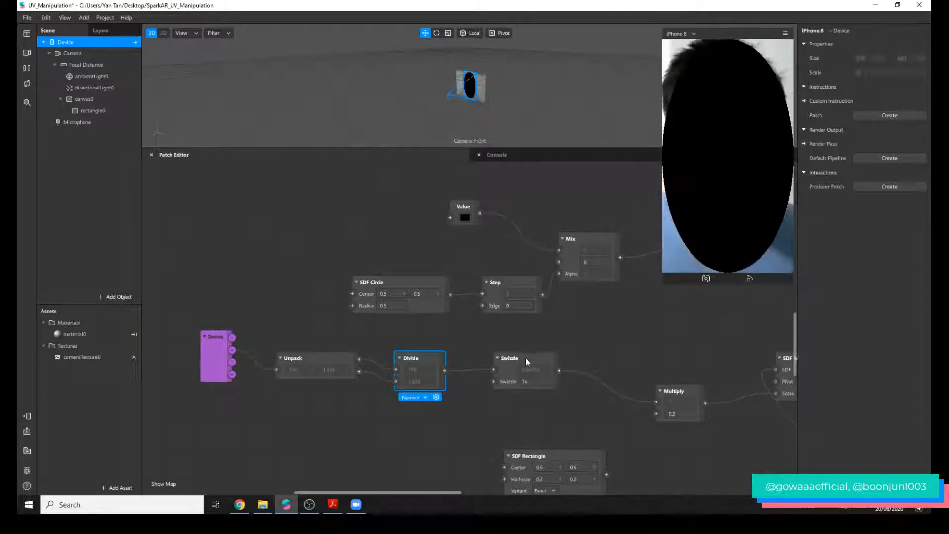
drag(526, 358, 515, 358)
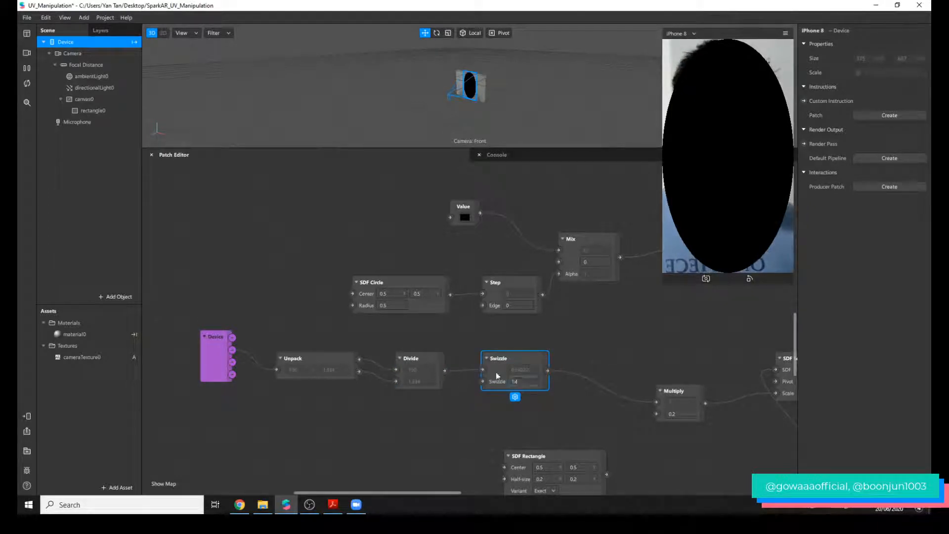
drag(516, 368, 505, 368)
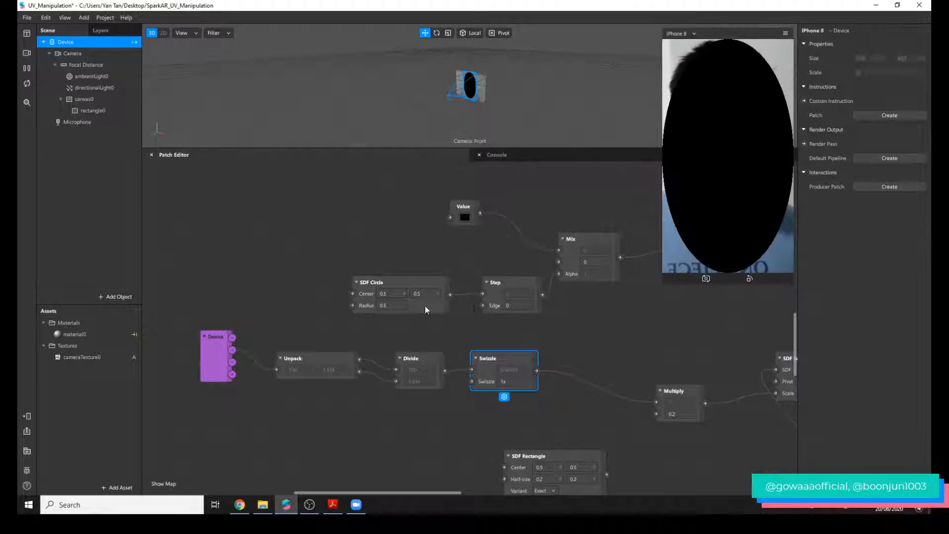
drag(145, 353, 505, 401)
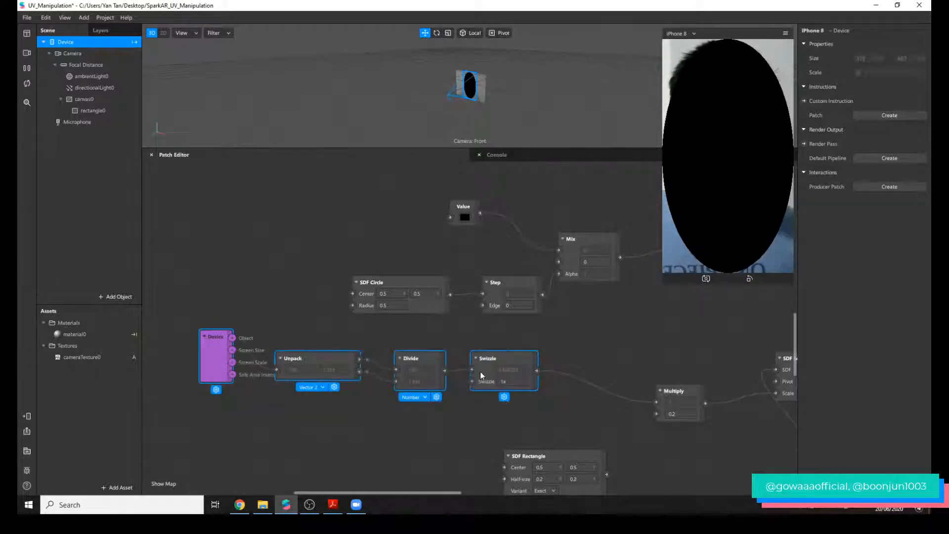
drag(479, 371, 436, 404)
double_click(448, 354)
text(sdf c)
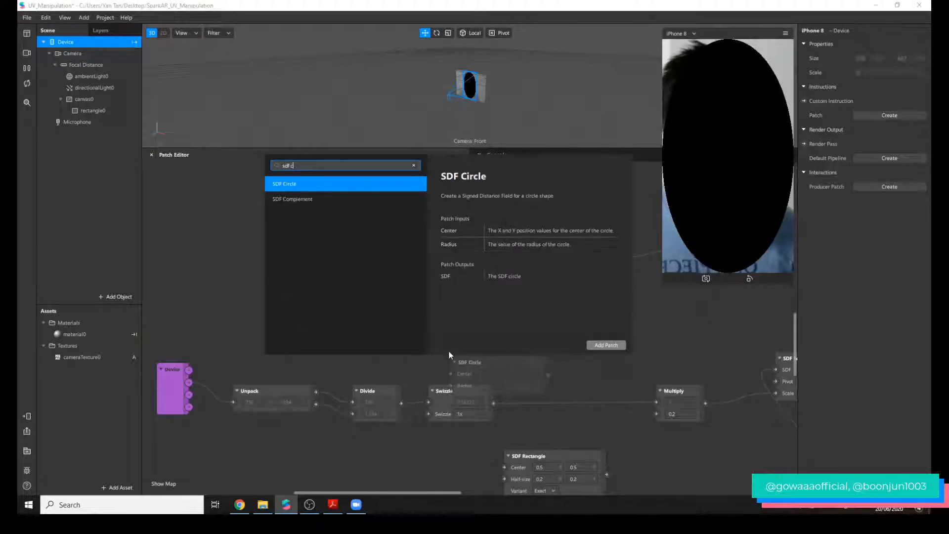
key(Return)
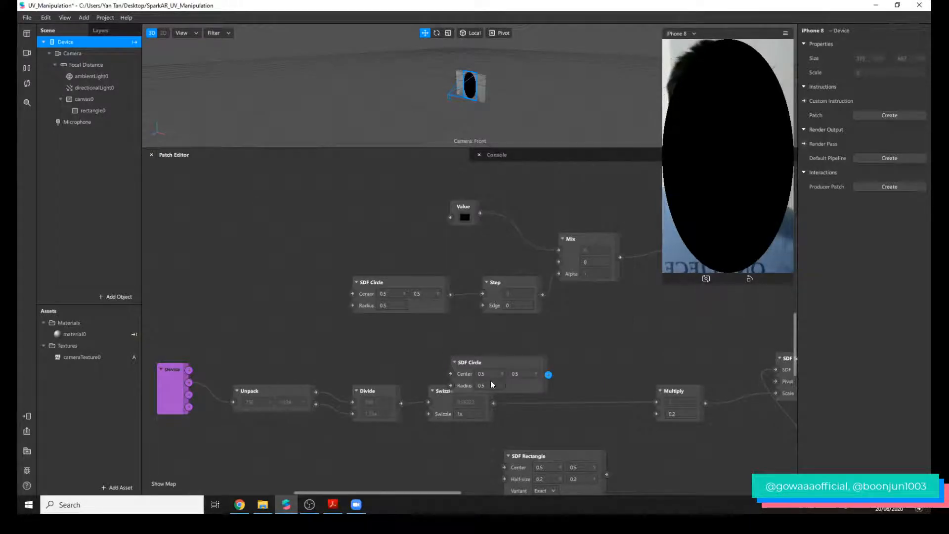
click(492, 362)
key(Delete)
Add an SDF Scale patch and place it between SDF Circle and Step, moving SDF Circle away to make room.
double_click(477, 358)
text(s)
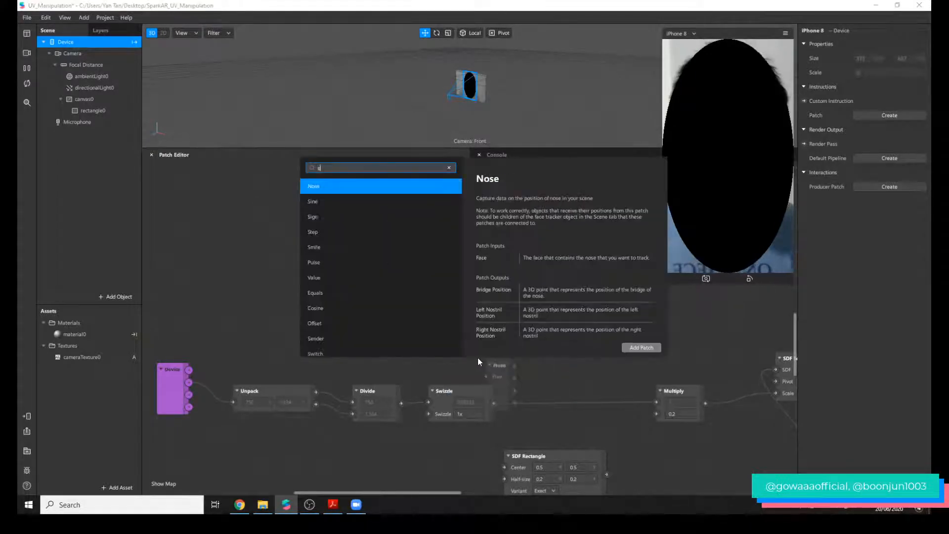
text(df scl)
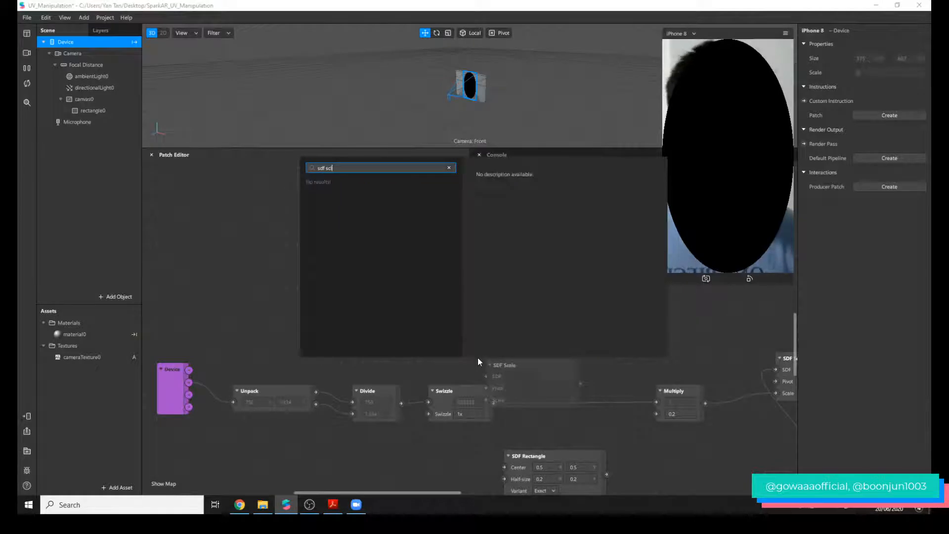
key(BackSpace)
key(Return)
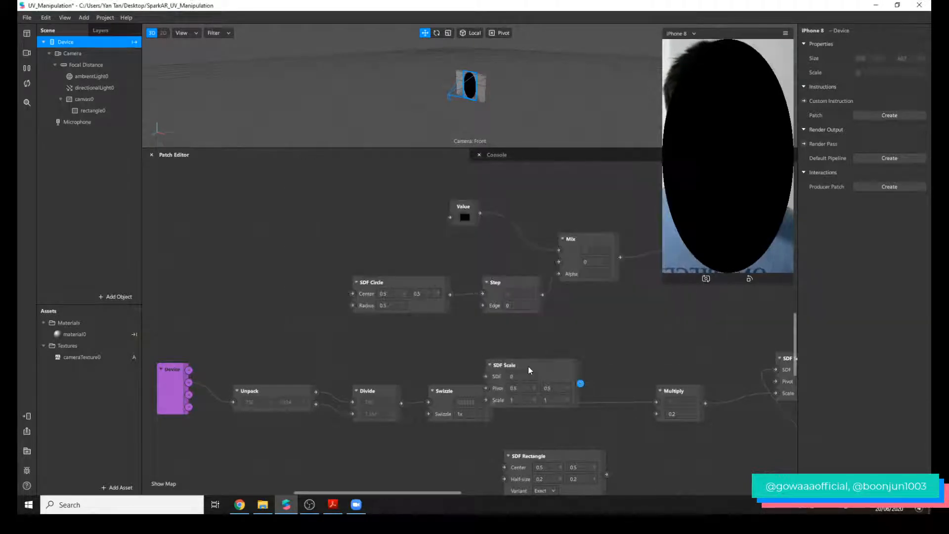
drag(529, 370, 455, 321)
click(434, 292)
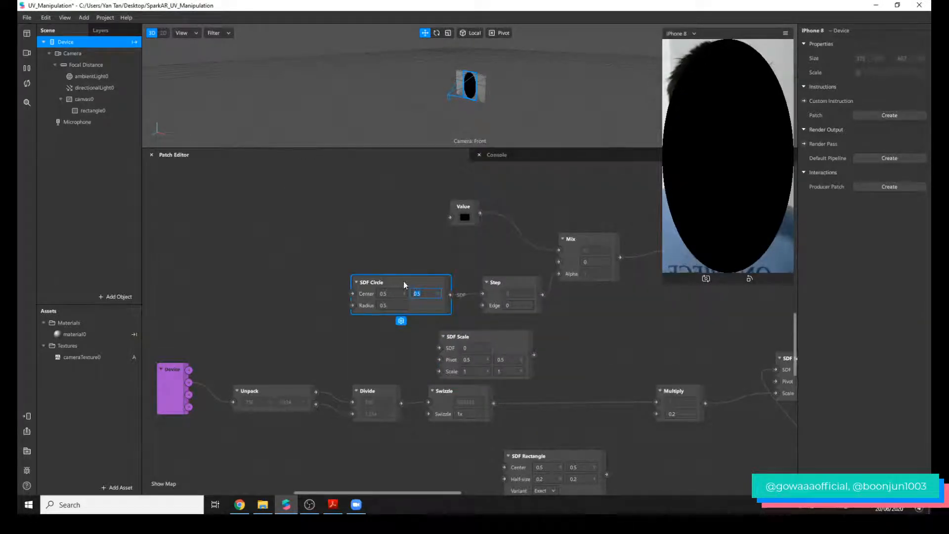
drag(403, 281, 316, 286)
drag(491, 339, 425, 295)
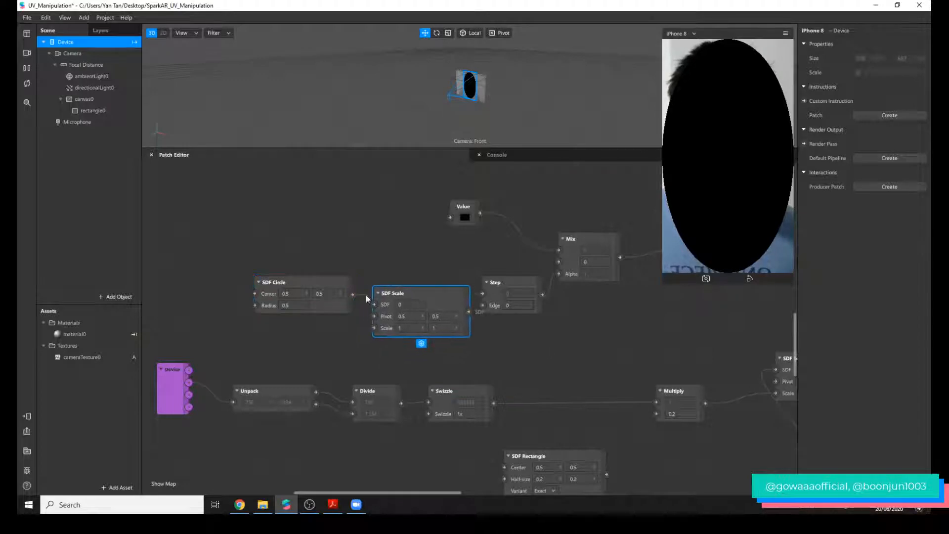
Connect SDF Circle to SDF Scale's SDF input, SDF Scale's output to Step, and the Swizzle output to SDF Scale's Scale input.
drag(358, 296, 375, 304)
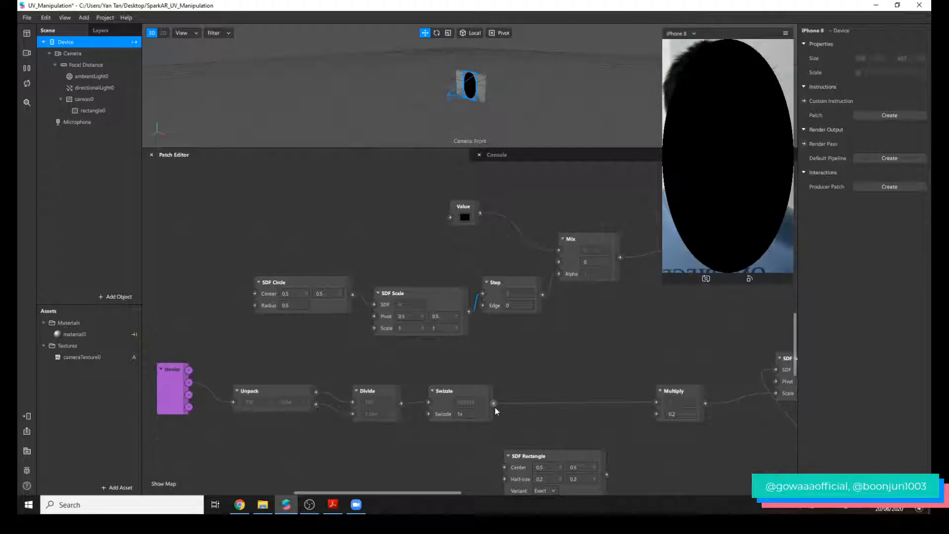
drag(495, 407, 374, 328)
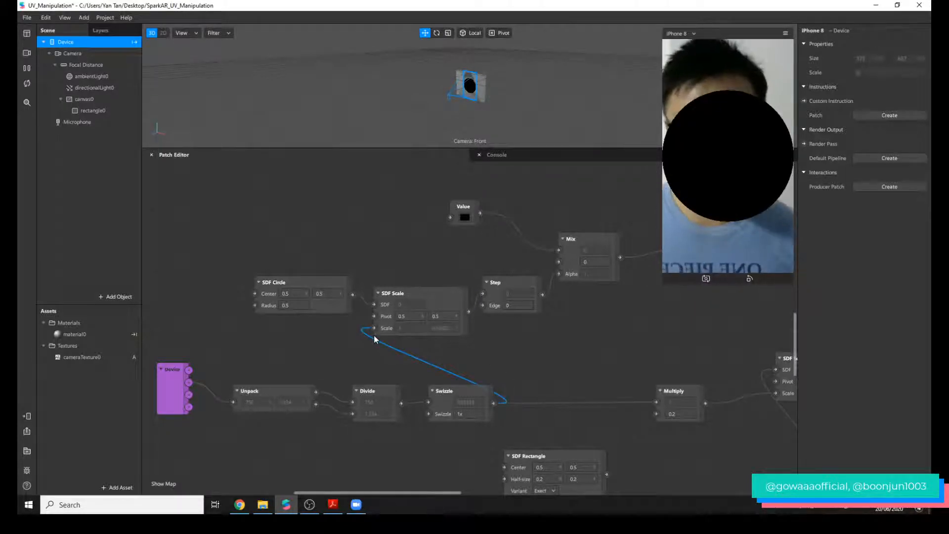
click(490, 400)
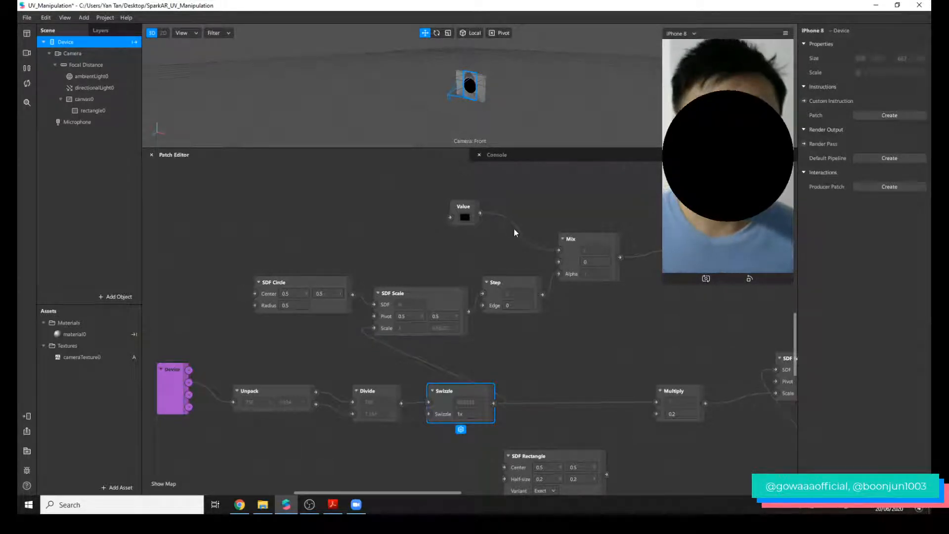
Try a radius of 0.2 on the SDF Circle and set it back to 0.5.
click(280, 305)
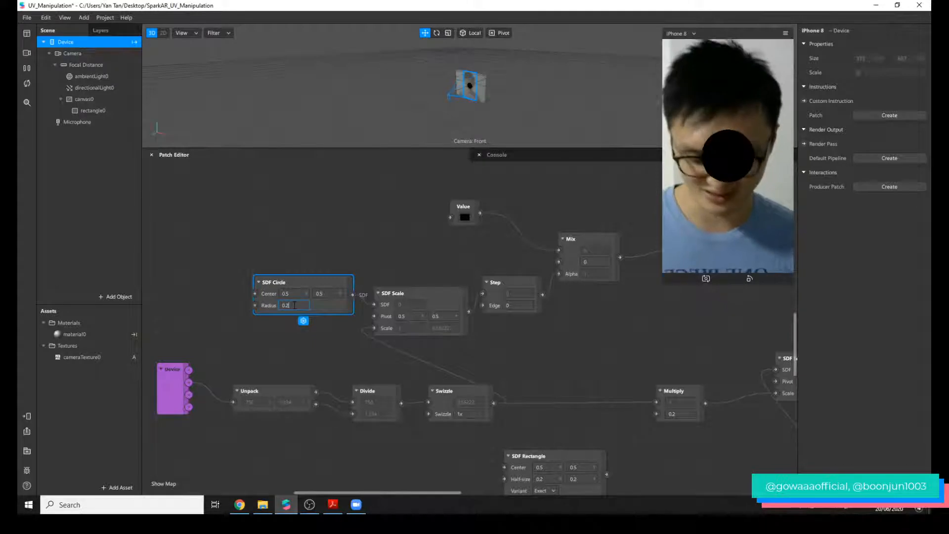
key(BackSpace)
text(5)
key(Return)
Set the Value patch's color to bright purple, #9f31ff.
click(461, 218)
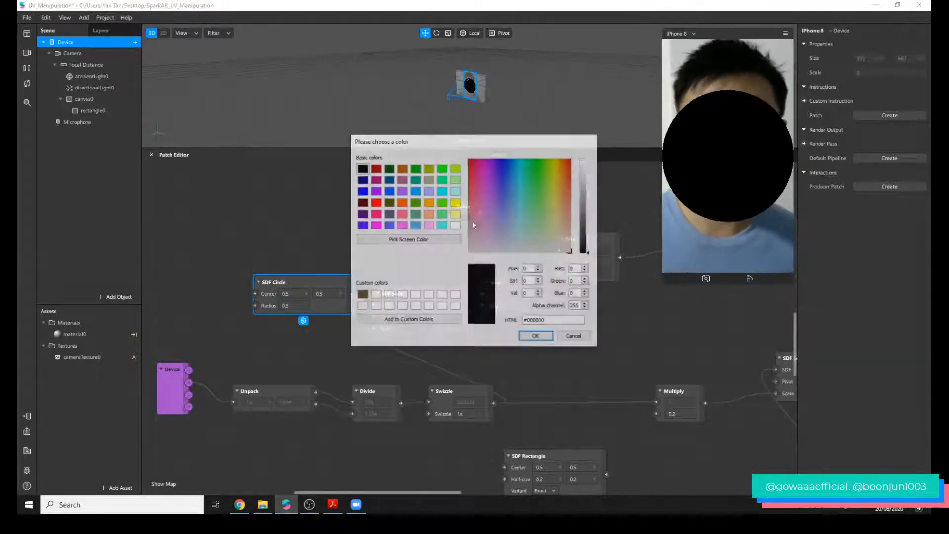
click(493, 176)
click(583, 182)
drag(584, 182, 584, 167)
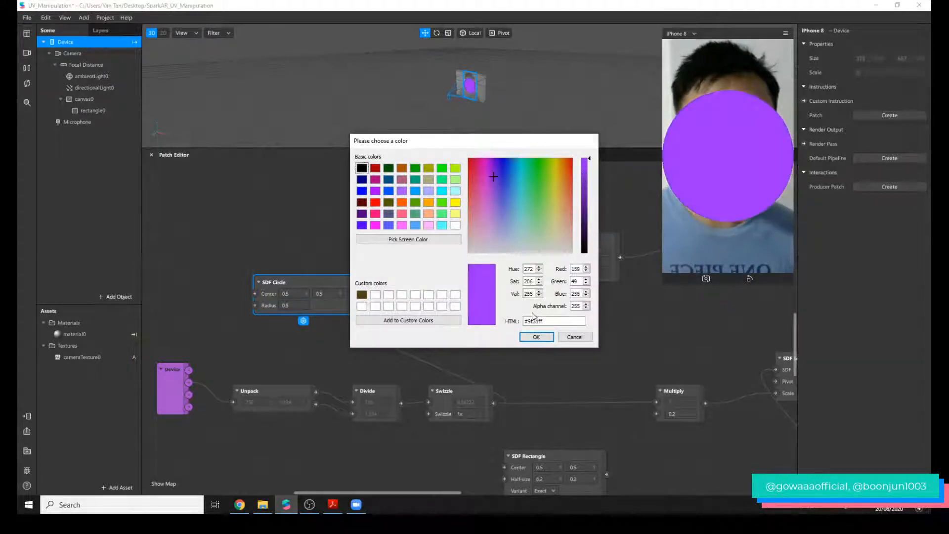
click(536, 336)
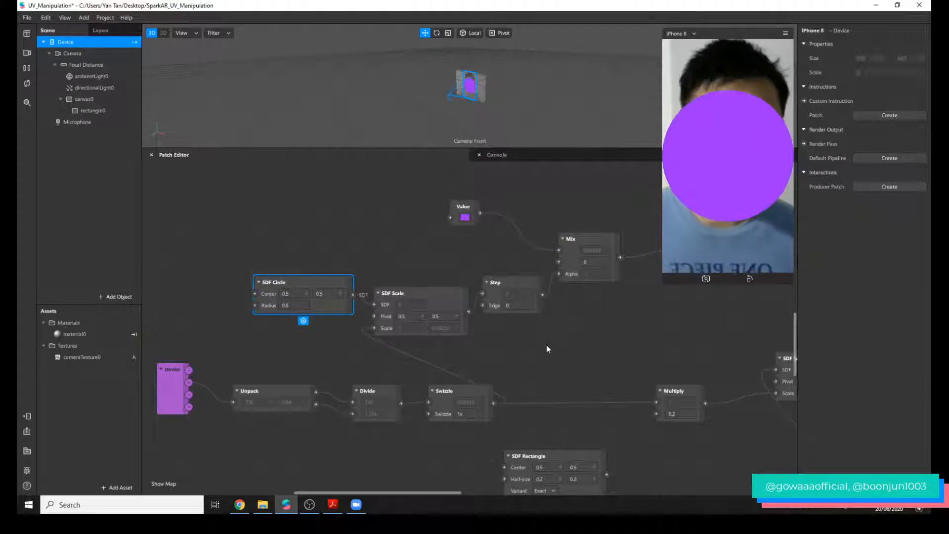
Add an SDF Star patch in the space below the Step and Mix patches.
double_click(545, 343)
text(sdf)
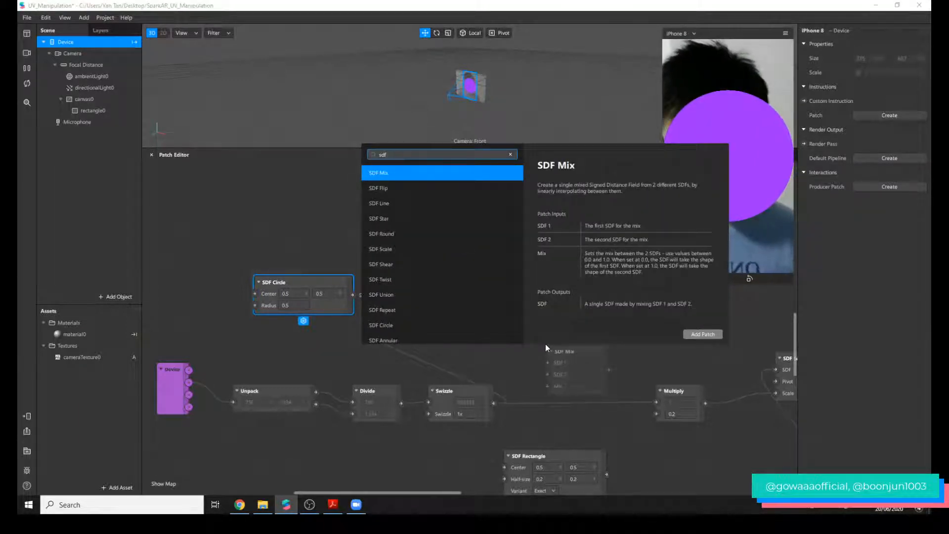
key(Down)
key(Down)
key(Down)
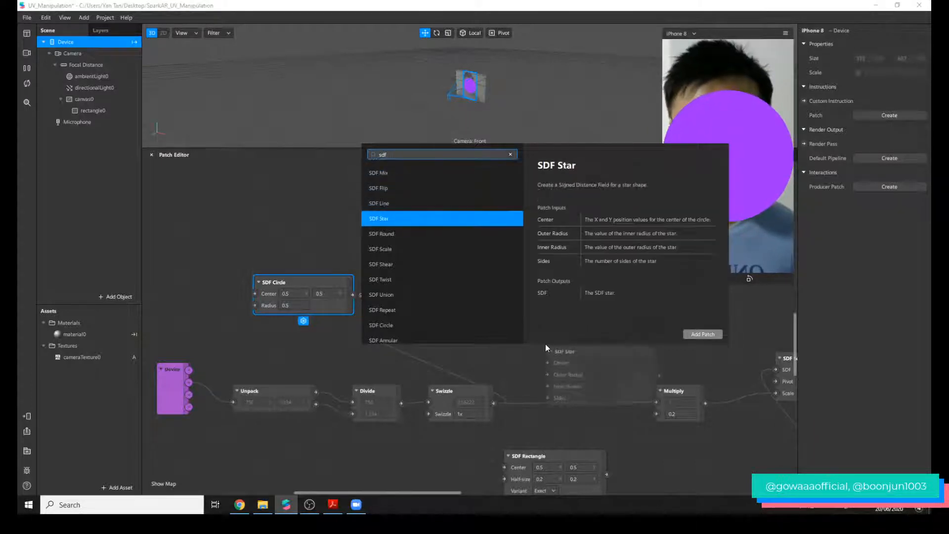
key(Return)
Look up the SDF Rectangle, SDF Polygon and SDF Line patches in the patch library without adding any.
double_click(432, 274)
text(sdf re)
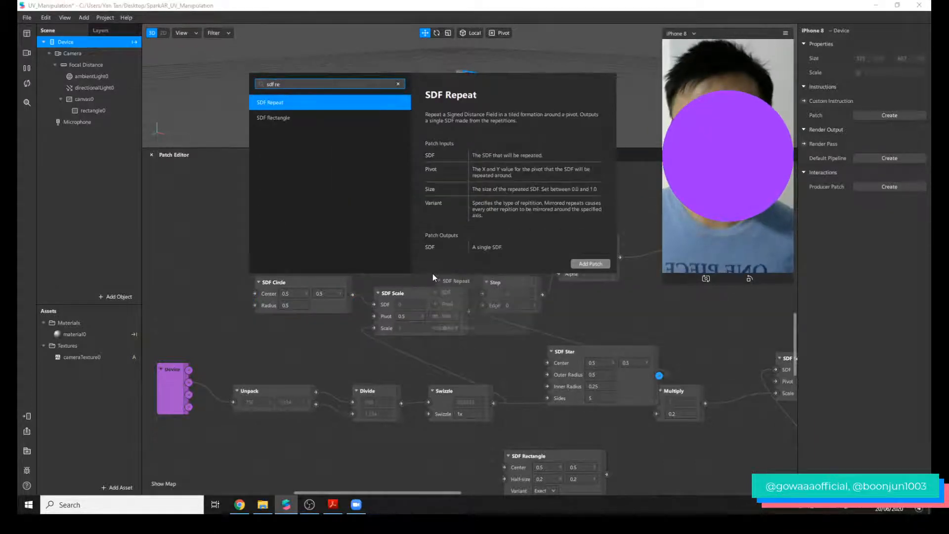
key(Down)
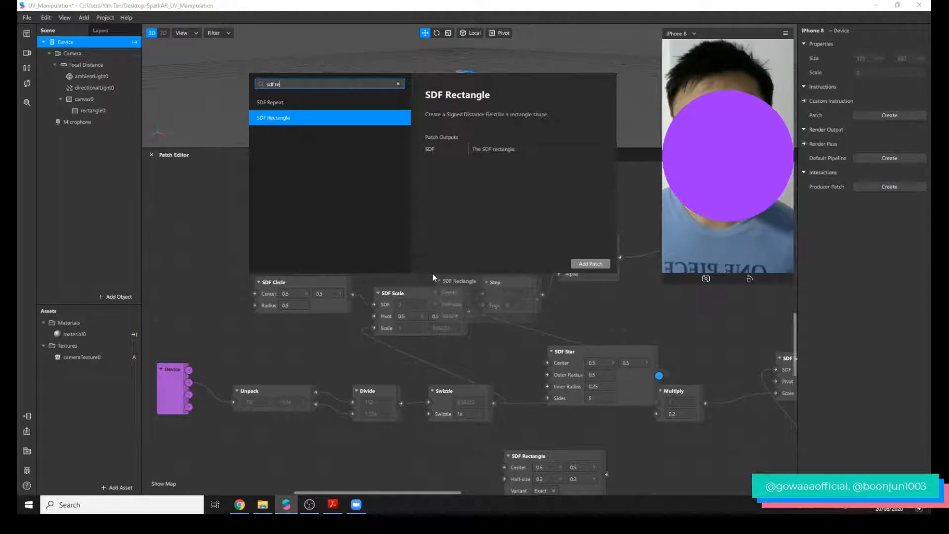
key(BackSpace)
key(BackSpace)
text(poly)
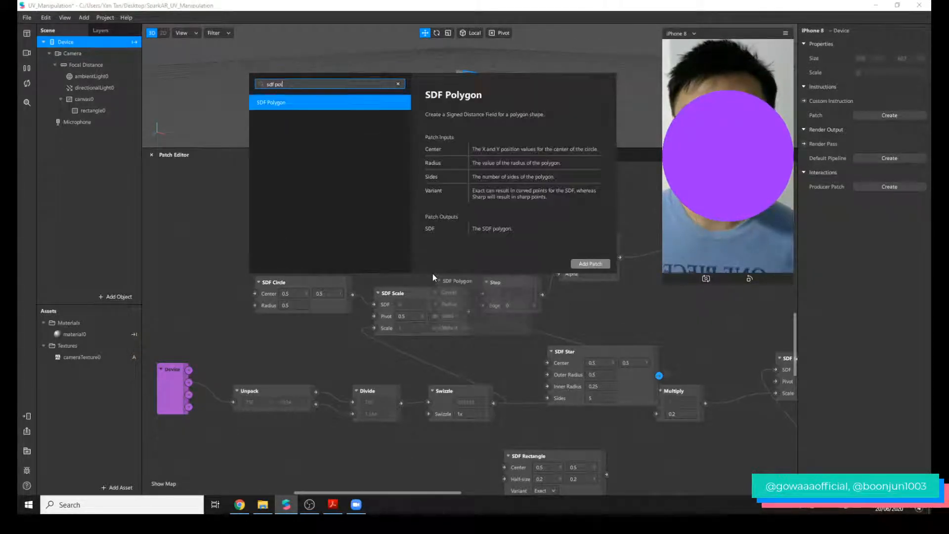
key(BackSpace)
key(BackSpace)
key(BackSpace)
text(line)
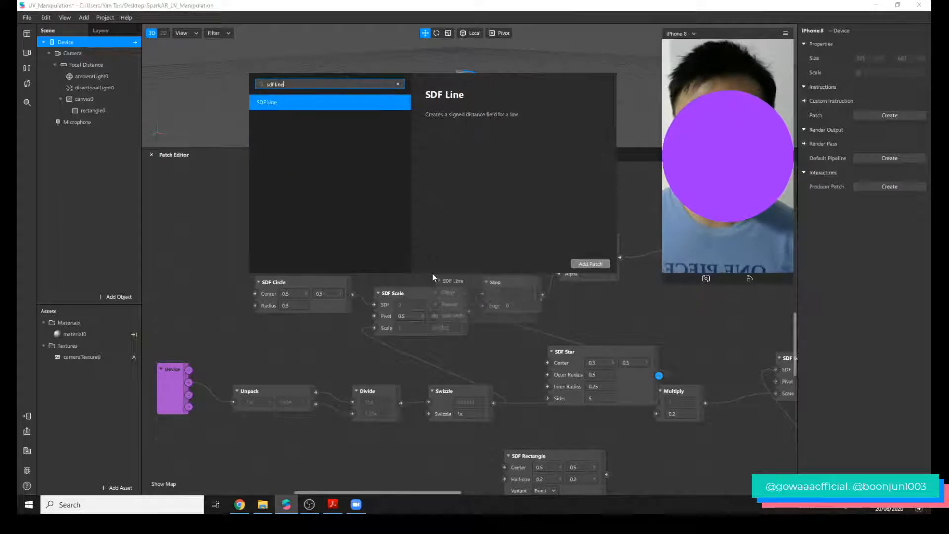
click(618, 301)
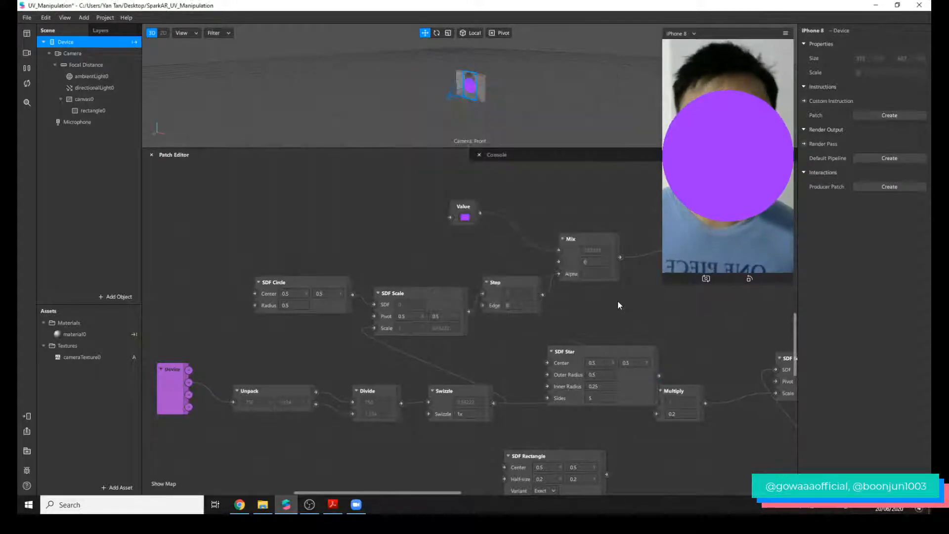
Move the SDF Star patch above the SDF Circle patch and shrink the device preview to uncover the material0 patch.
drag(564, 364, 320, 214)
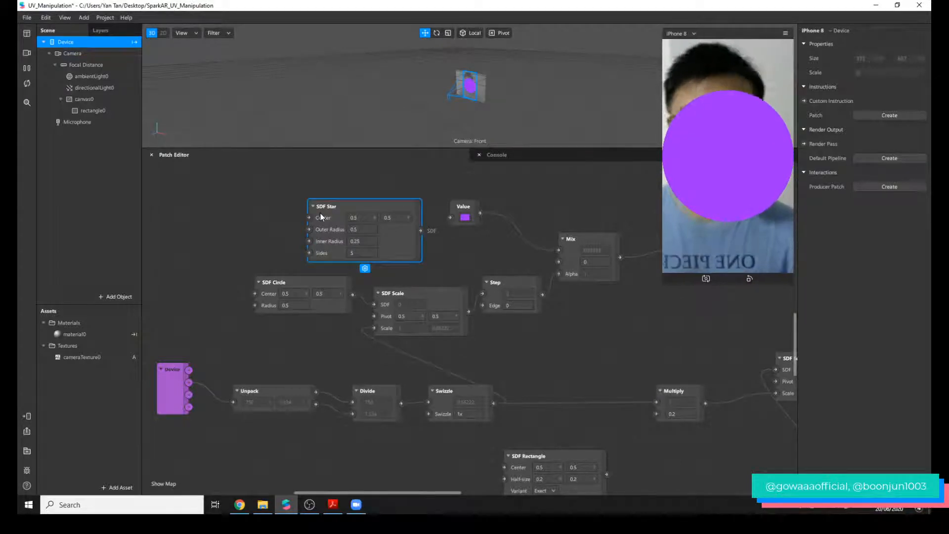
click(538, 371)
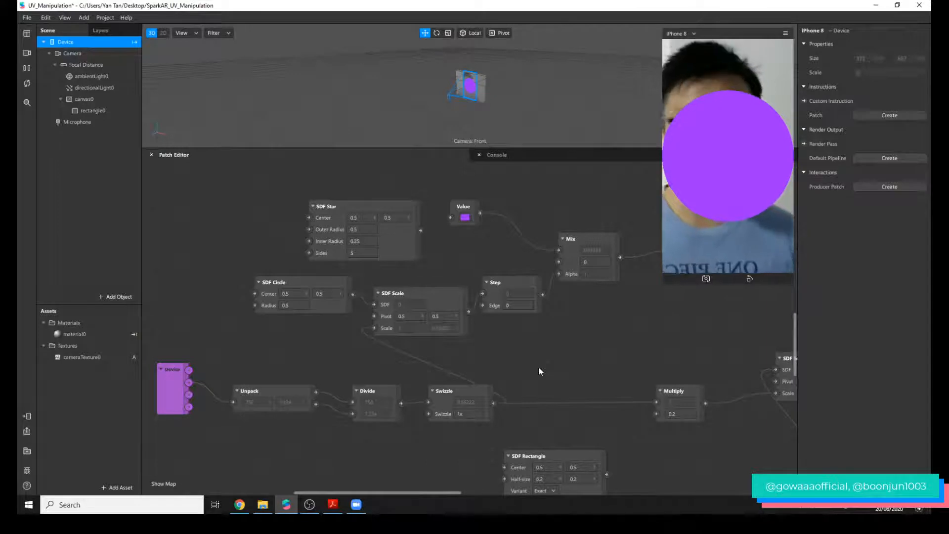
drag(661, 282, 695, 232)
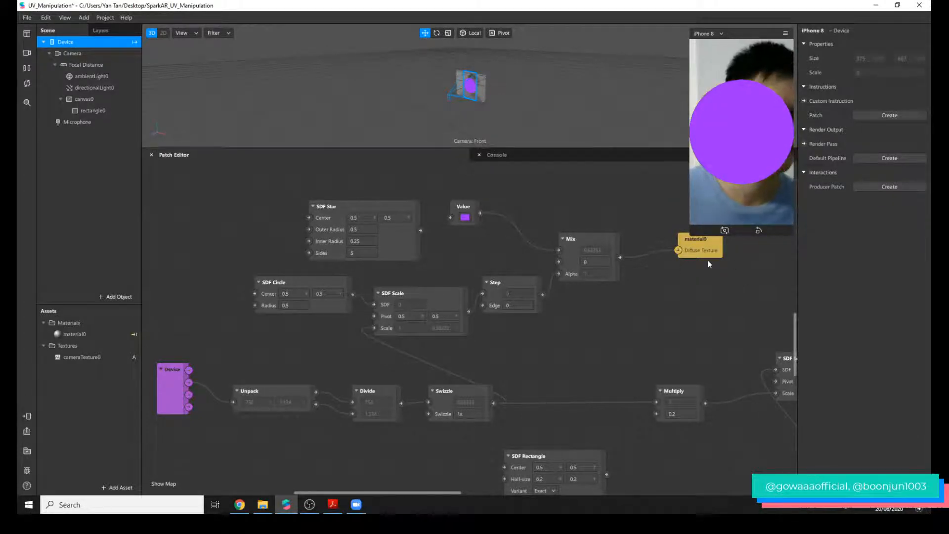
Disconnect Mix from material0 and delete the SDF Star, SDF Circle, SDF Scale, Step, Value and Mix patches.
drag(668, 263, 668, 263)
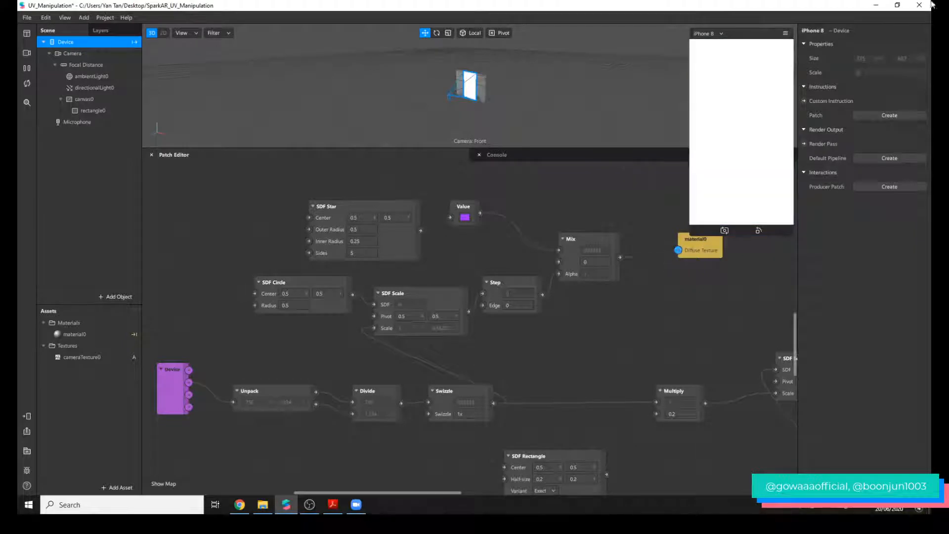
drag(277, 212, 613, 290)
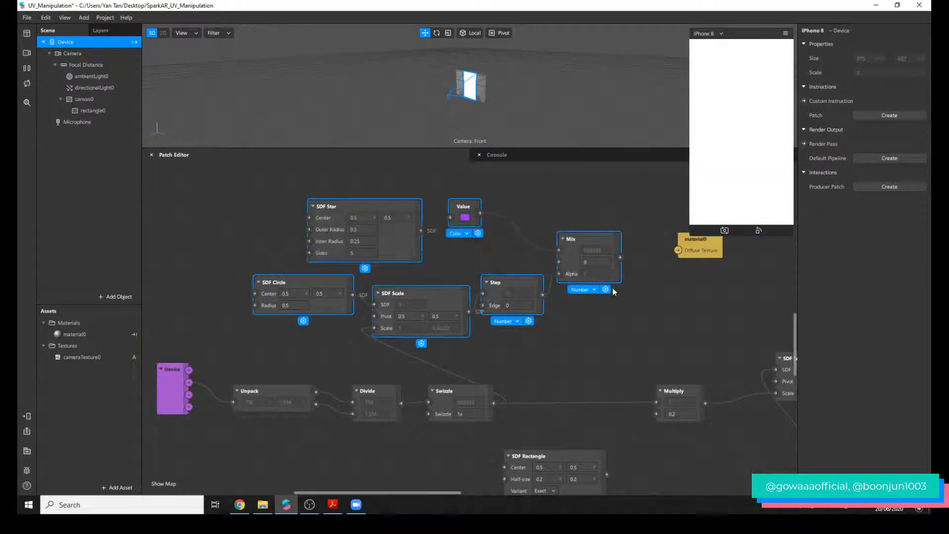
key(Delete)
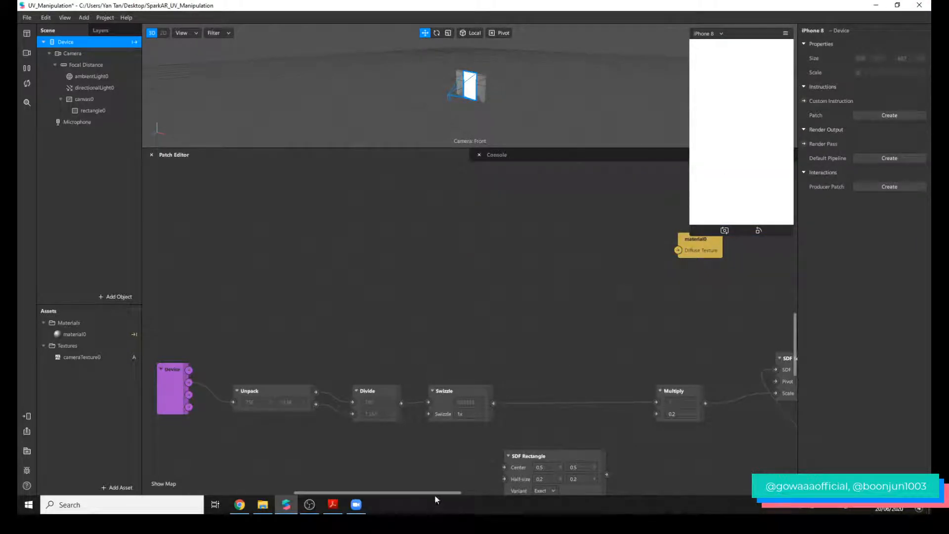
Move the material0 patch beside the Composition patch and connect Composition's output to its Diffuse Texture.
drag(437, 493, 594, 494)
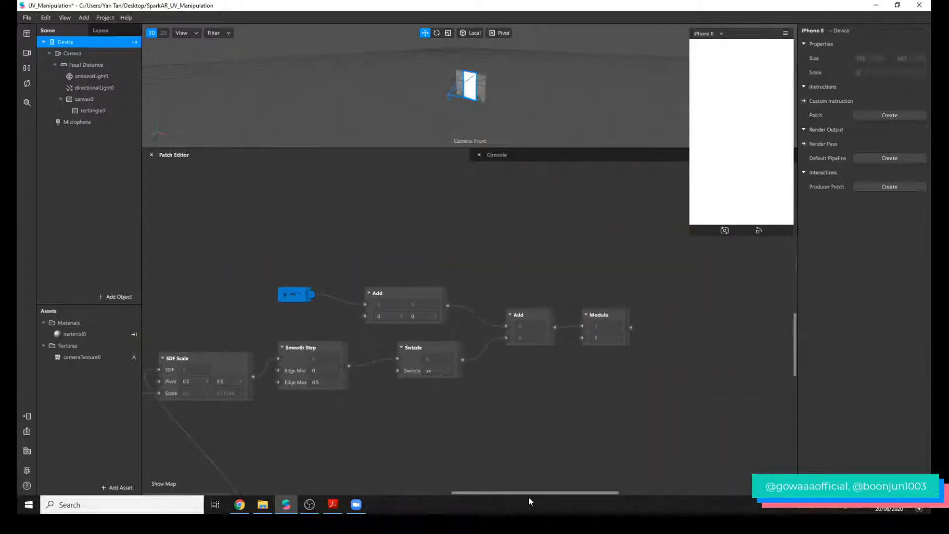
scroll(550, 363, down, 4)
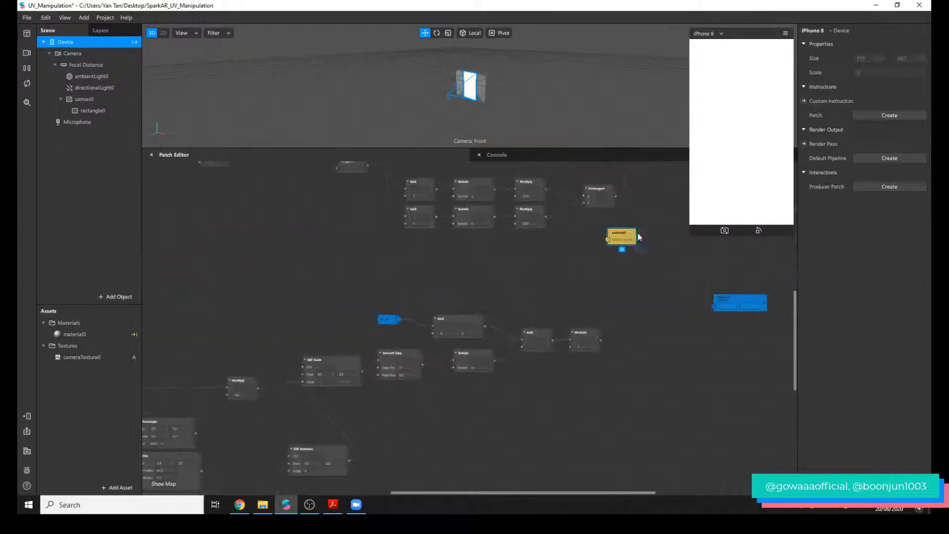
drag(639, 235, 682, 225)
scroll(705, 287, up, 3)
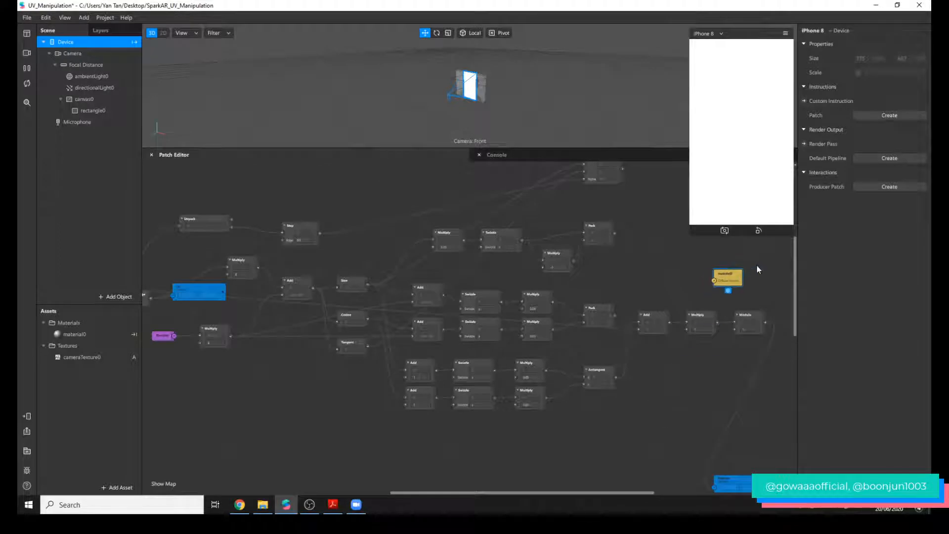
scroll(758, 266, up, 5)
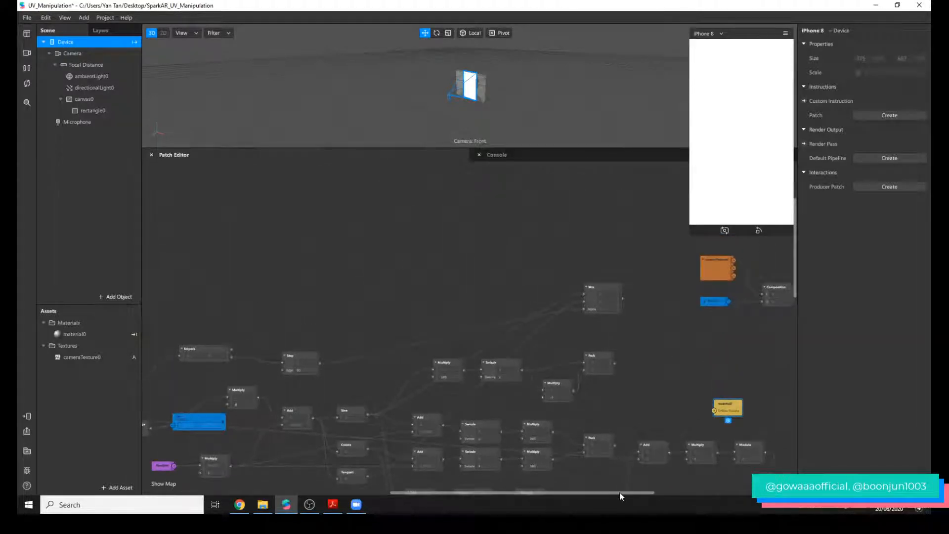
scroll(596, 417, right, 6)
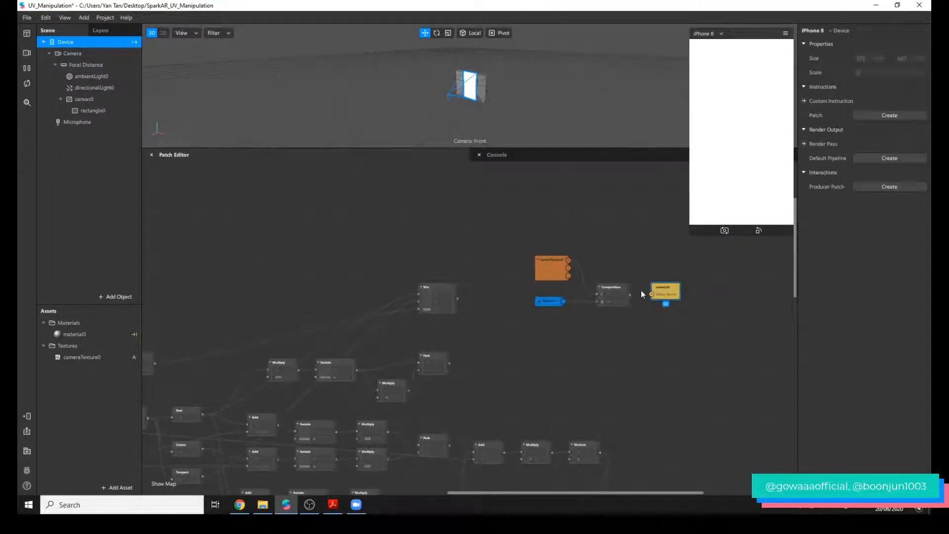
drag(653, 294, 652, 295)
scroll(627, 350, down, 10)
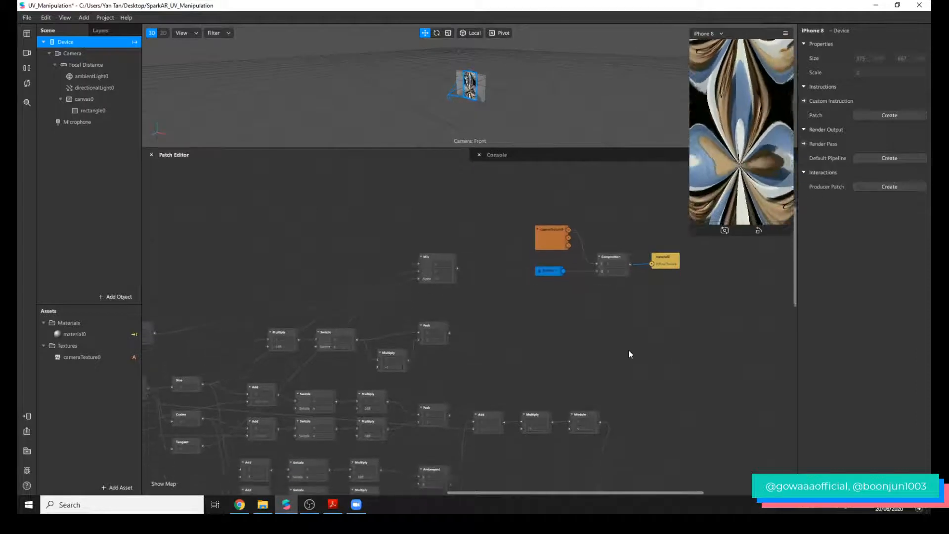
Examine how cameraTexture0 and the final uv receiver feed the Composition patch.
scroll(594, 372, up, 10)
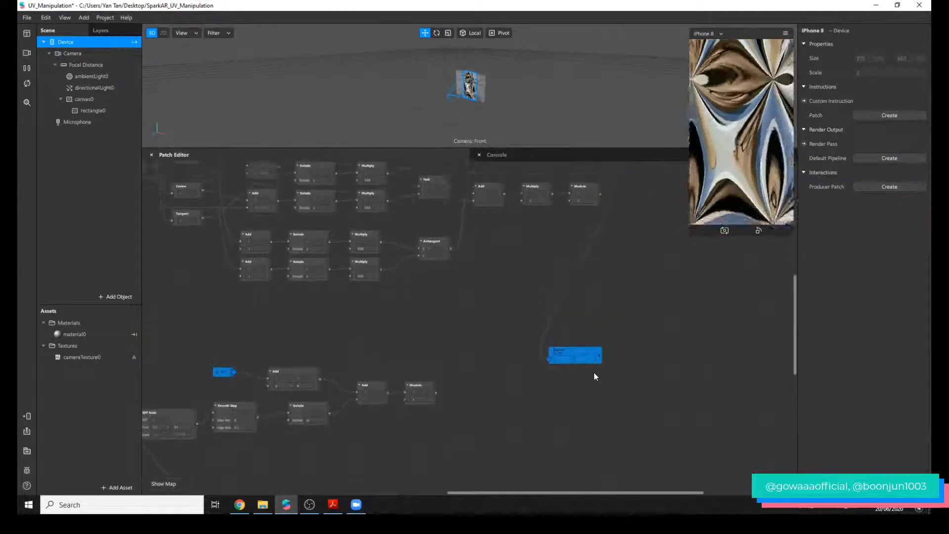
ctrl+scroll(619, 289, up, 3)
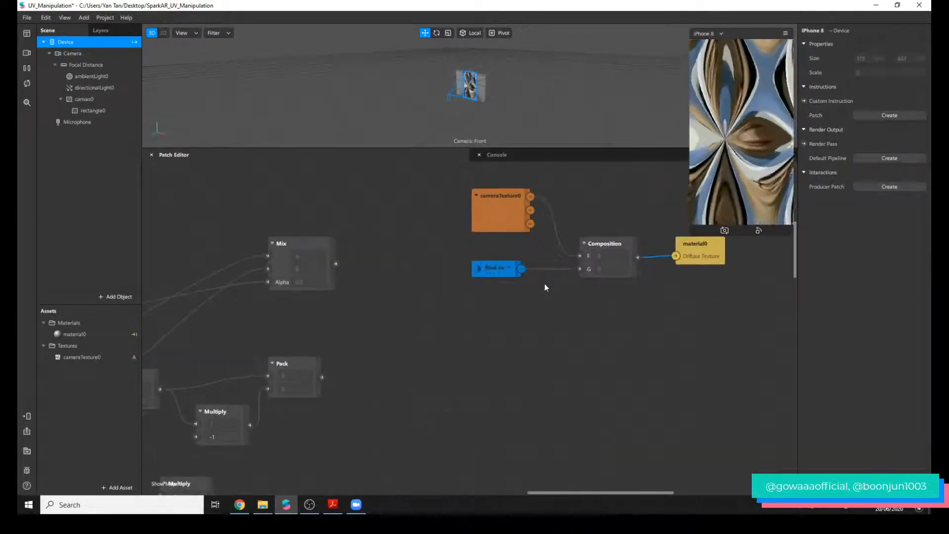
click(494, 268)
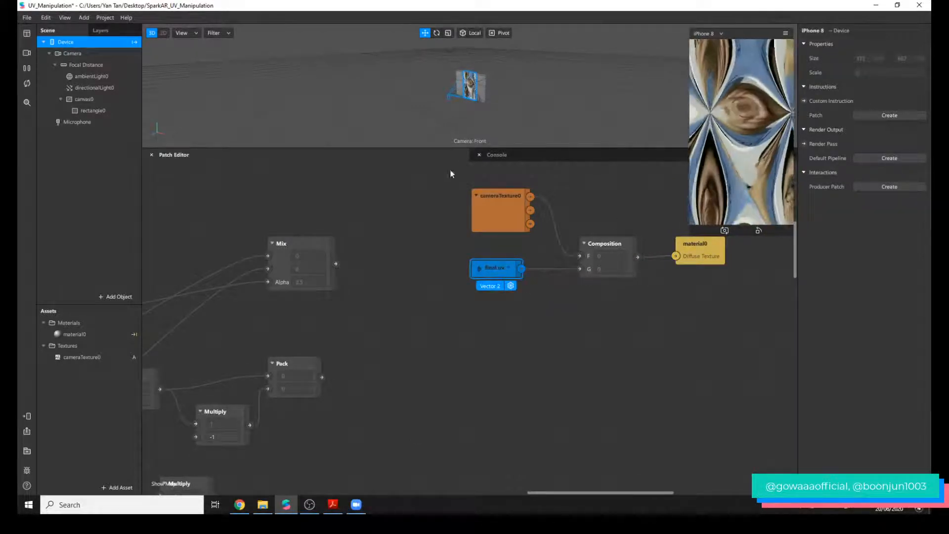
click(495, 209)
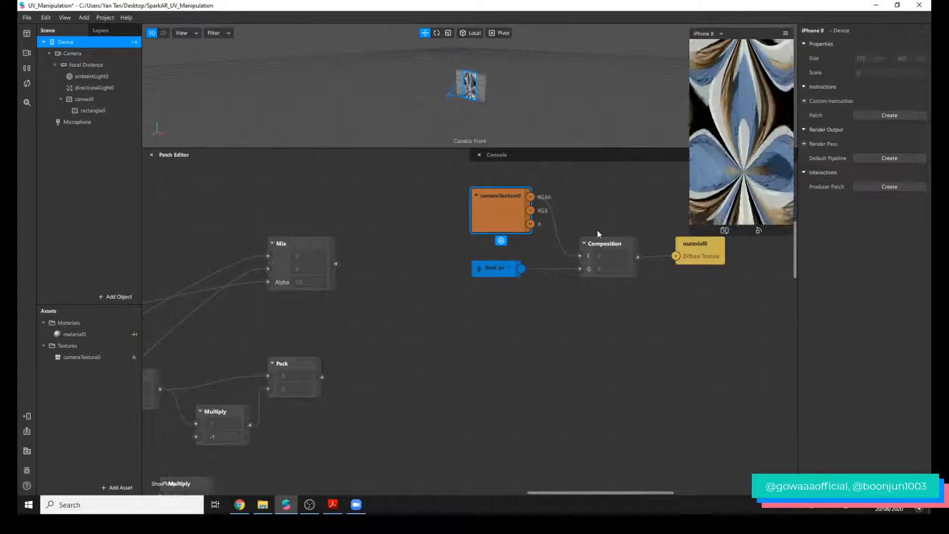
click(573, 271)
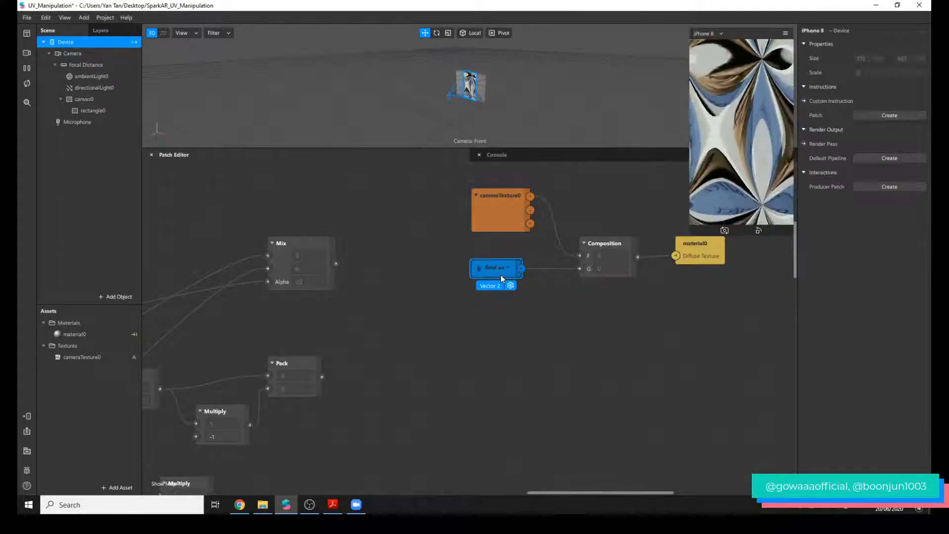
Move the final uv sender patch closer to the Modulo patch that ends the SDF chain.
scroll(502, 279, down, 10)
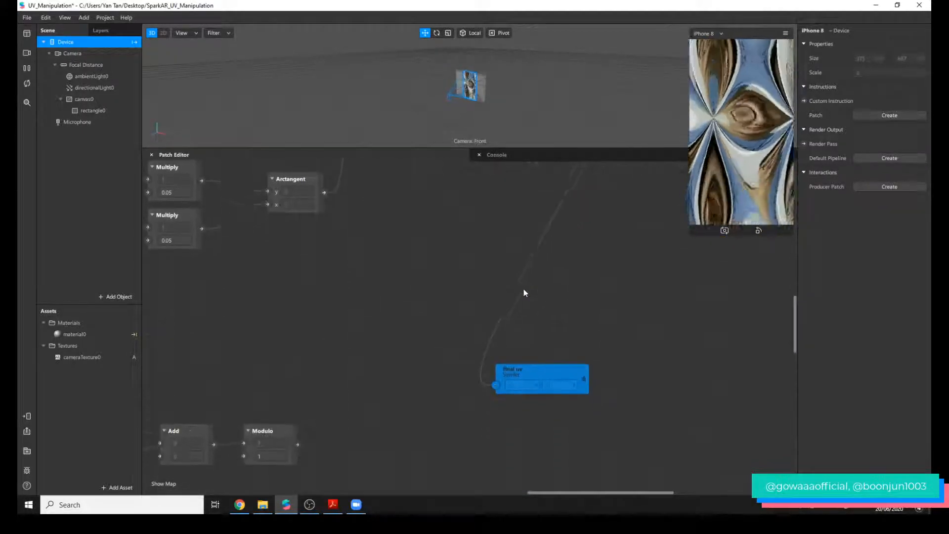
scroll(525, 292, down, 1)
click(554, 368)
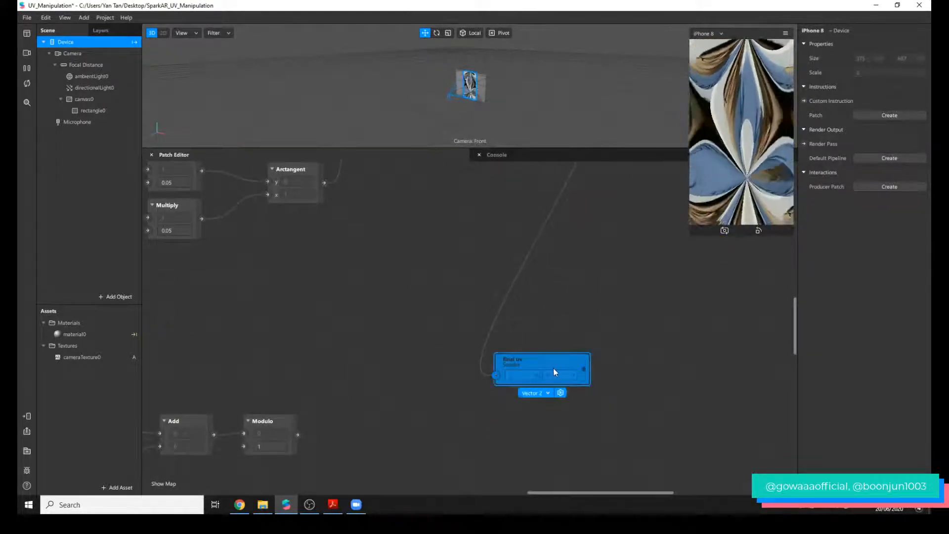
drag(553, 368, 481, 416)
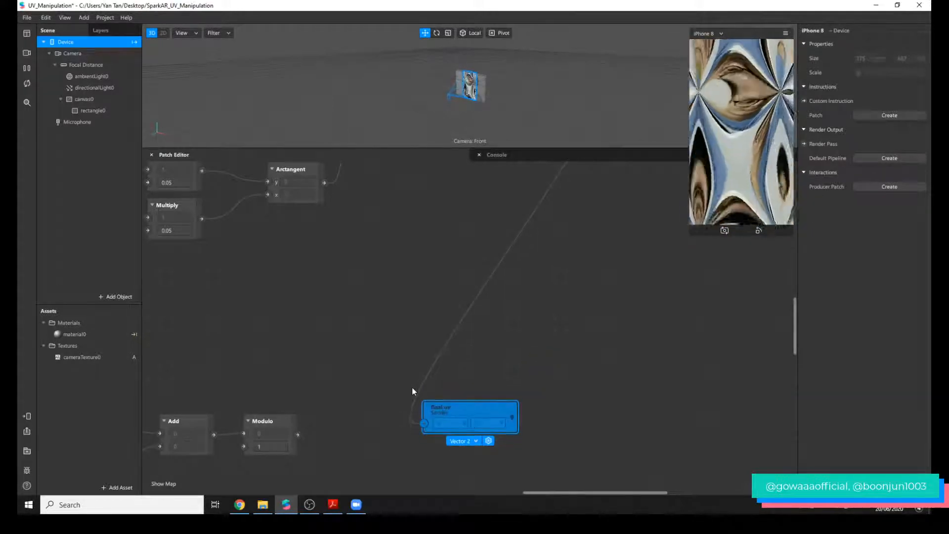
Move the SDF Circle with radius 0.1 out of the SDF patch stack to just above the 0.2 Multiply patch.
scroll(535, 485, down, 4)
drag(536, 490, 480, 494)
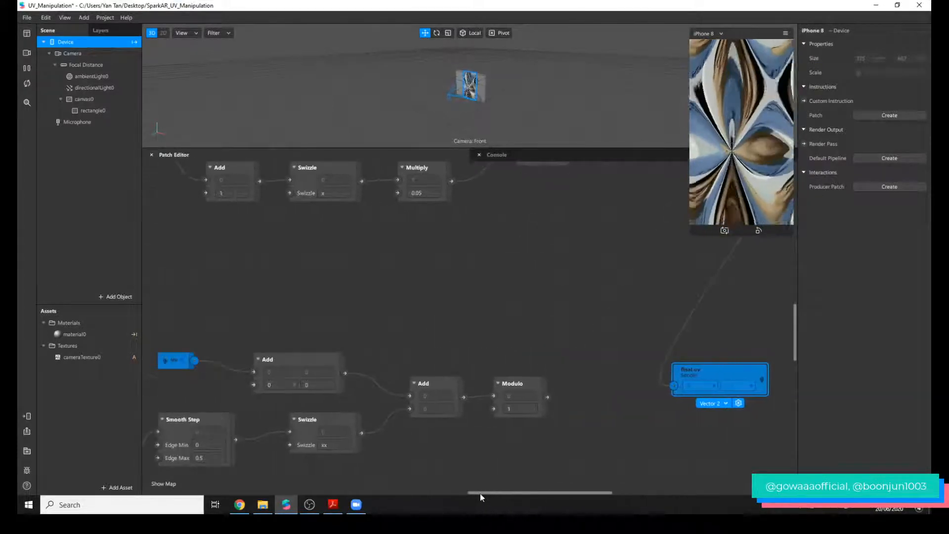
ctrl+scroll(598, 424, down, 1)
scroll(608, 411, down, 3)
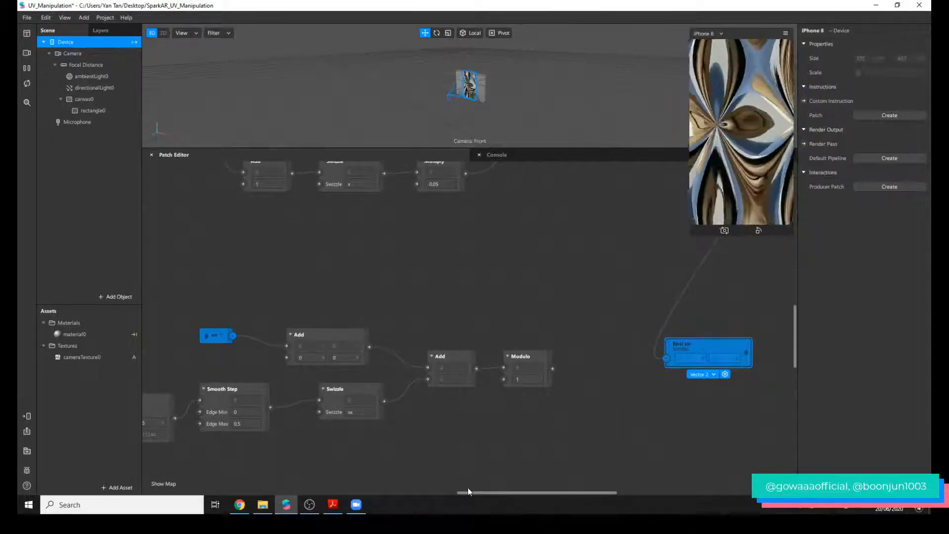
drag(467, 490, 390, 480)
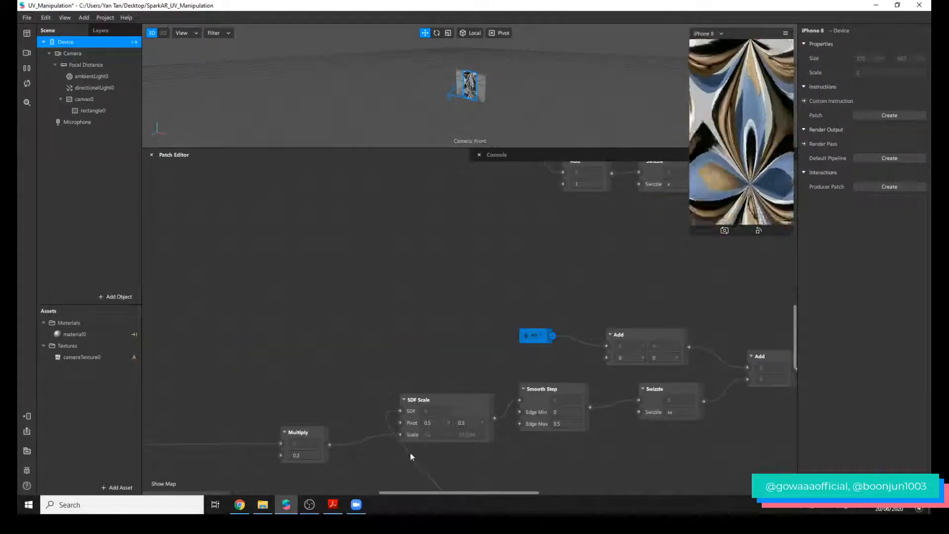
scroll(412, 447, down, 10)
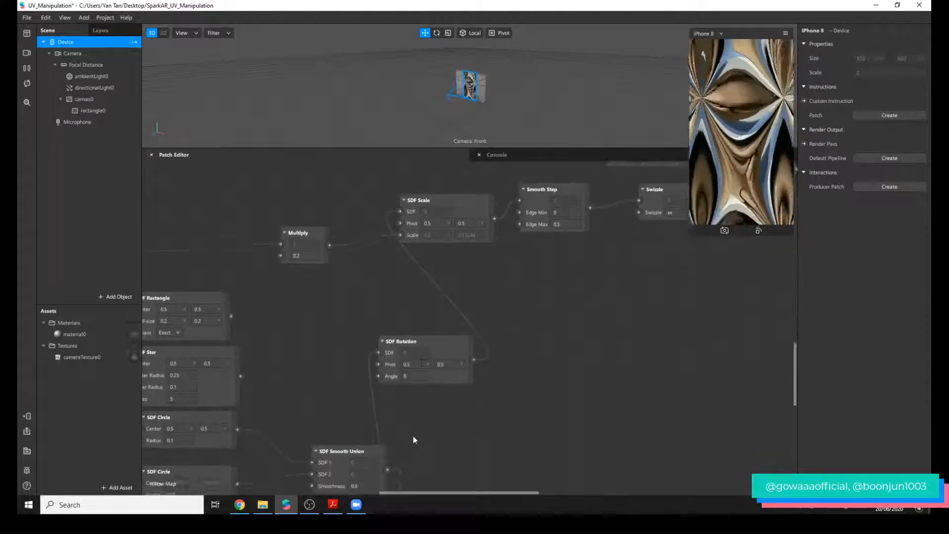
scroll(413, 437, down, 1)
drag(209, 402, 294, 320)
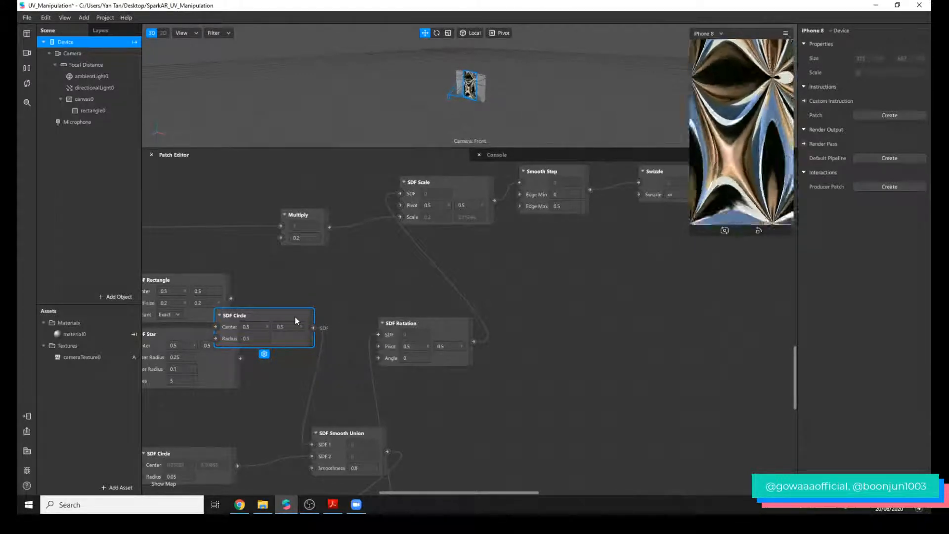
drag(295, 319, 257, 194)
scroll(328, 320, up, 3)
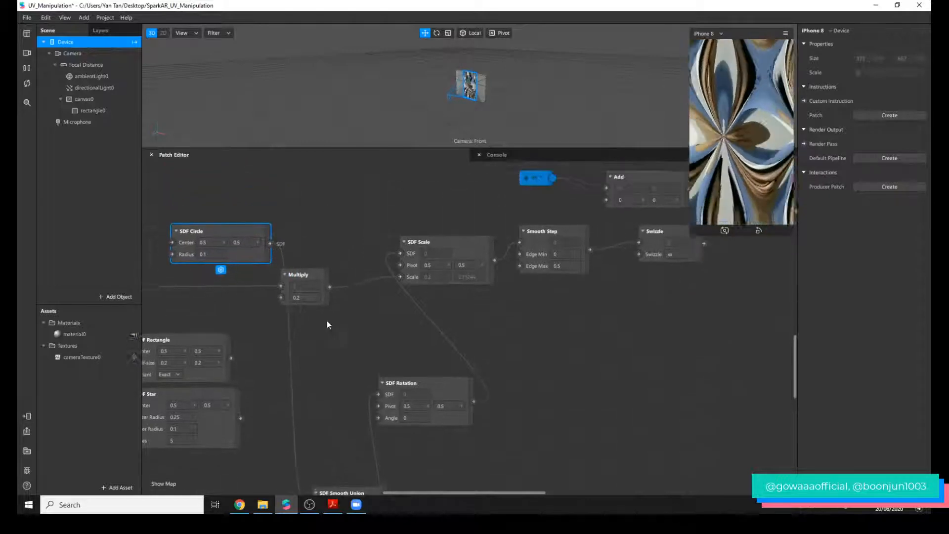
scroll(268, 394, up, 10)
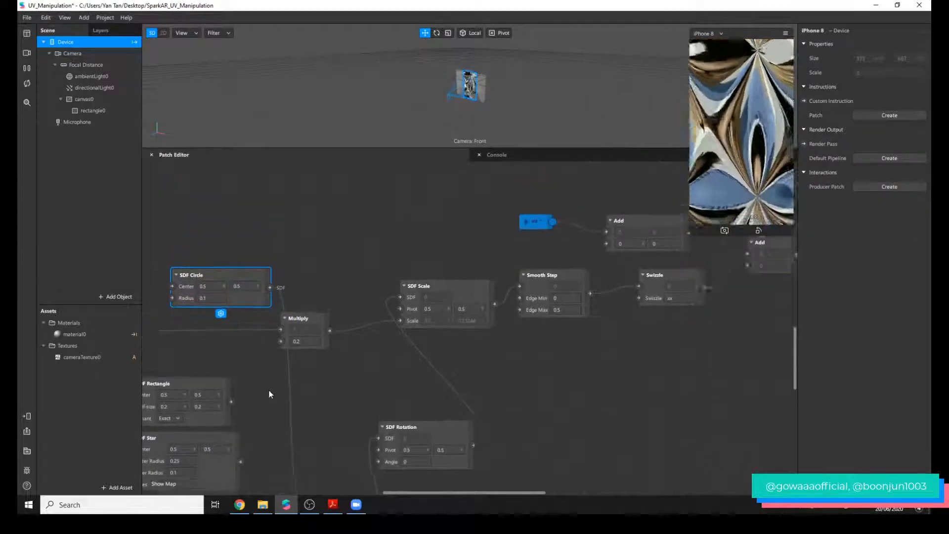
Connect the SDF Circle's output to the SDF input of SDF Scale and move the circle patch closer to it.
drag(448, 492, 371, 493)
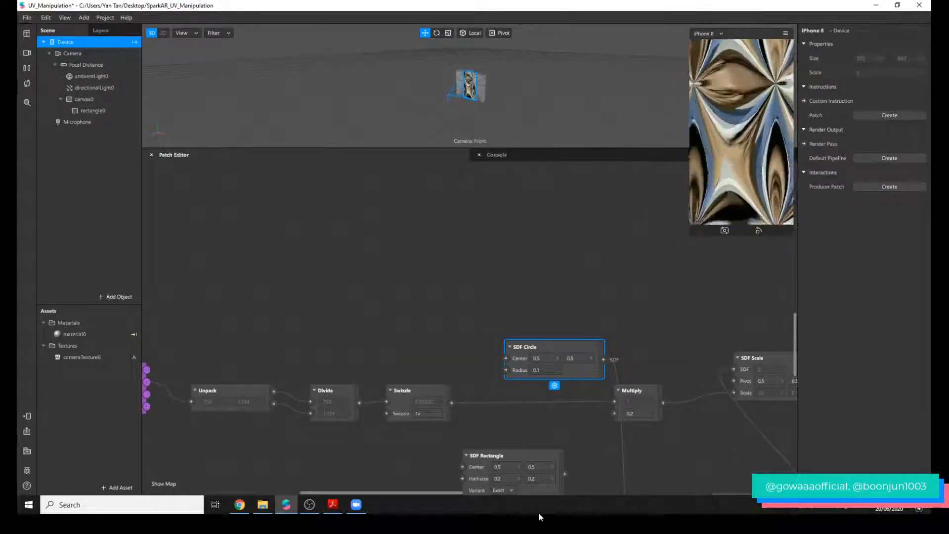
drag(457, 492, 482, 493)
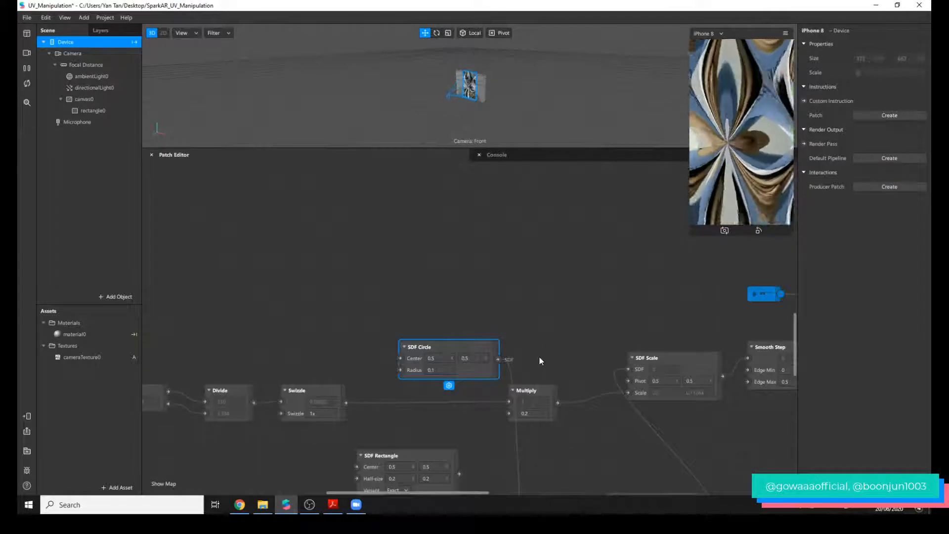
scroll(594, 376, down, 1)
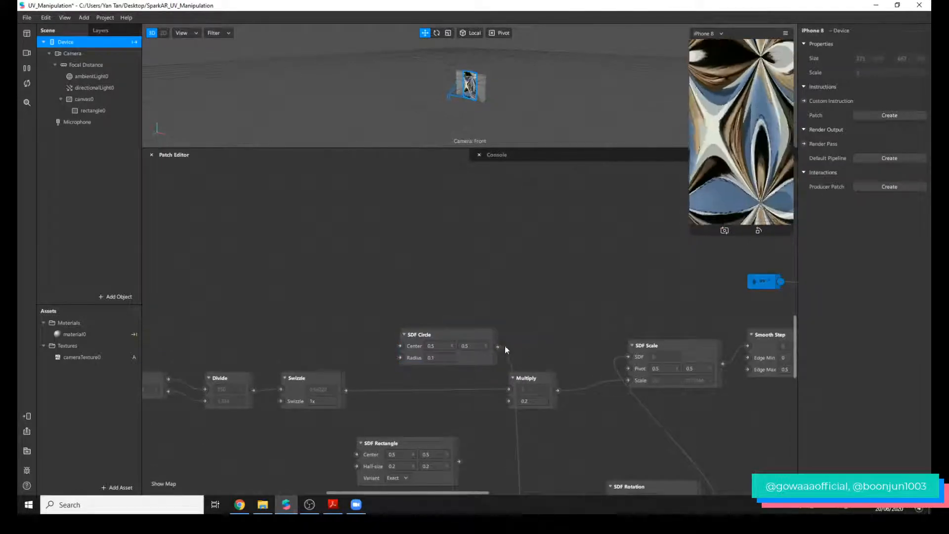
drag(509, 348, 629, 356)
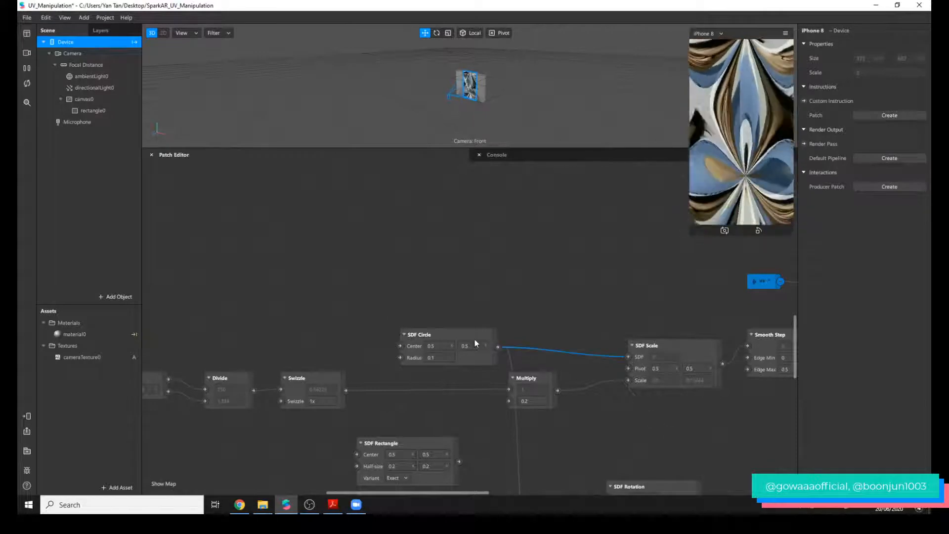
drag(476, 342, 559, 311)
Examine the Multiply and SDF Scale patches and follow the chain to Smooth Step and Swizzle.
scroll(574, 332, up, 1)
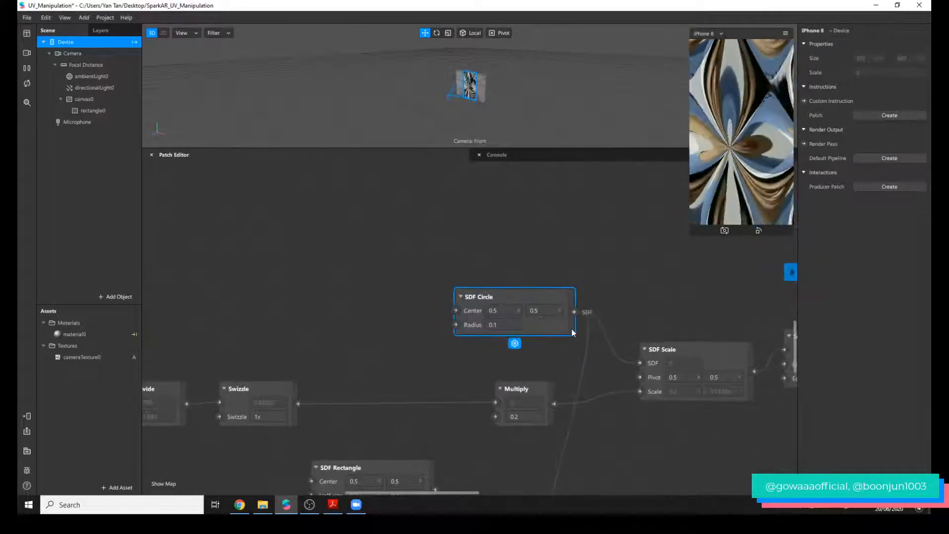
click(538, 396)
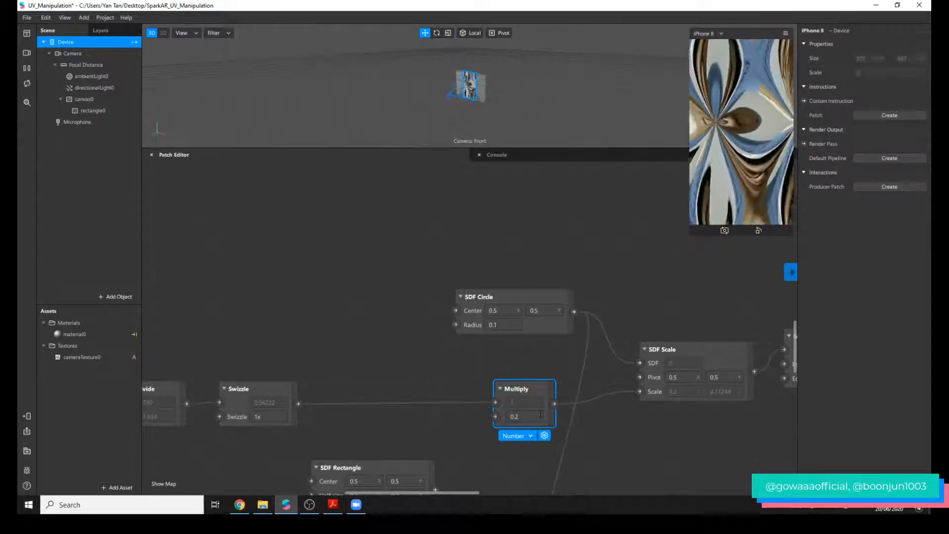
click(716, 349)
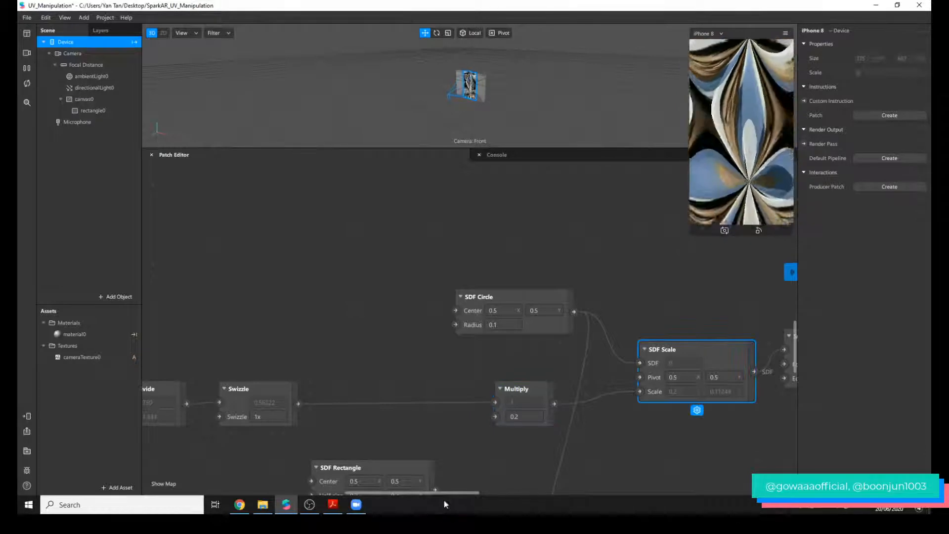
drag(440, 493, 512, 493)
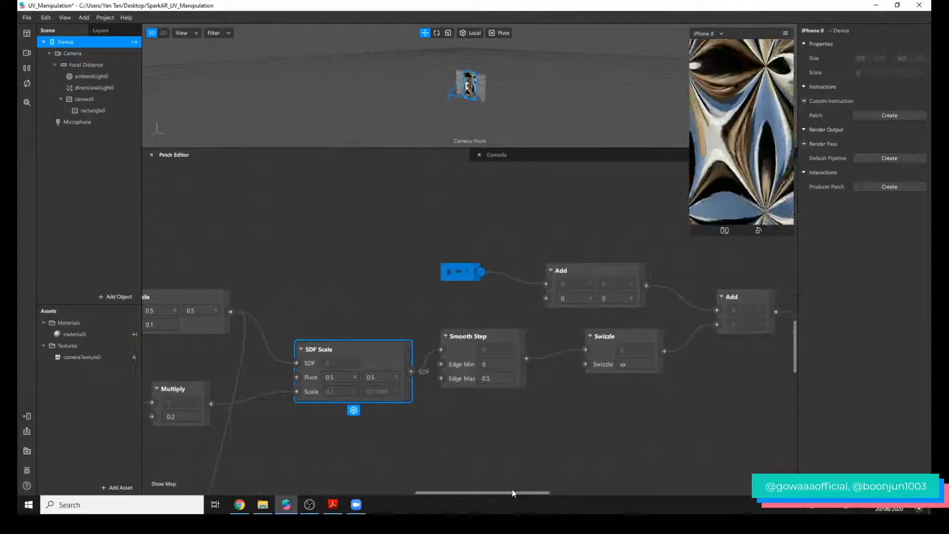
Connect the uv receiver's output directly to the first input of the Add patch feeding Modulo, bypassing the Vector 2 Add patch.
click(473, 379)
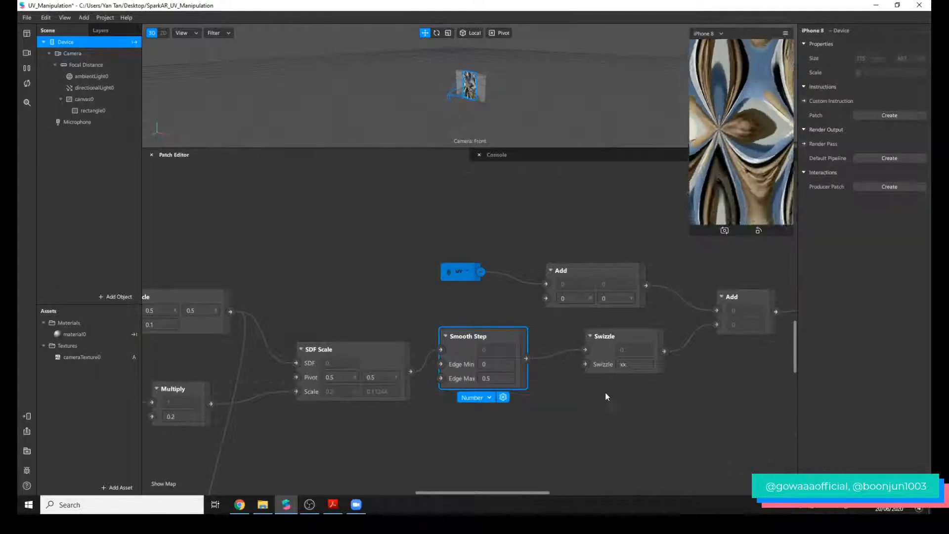
click(411, 233)
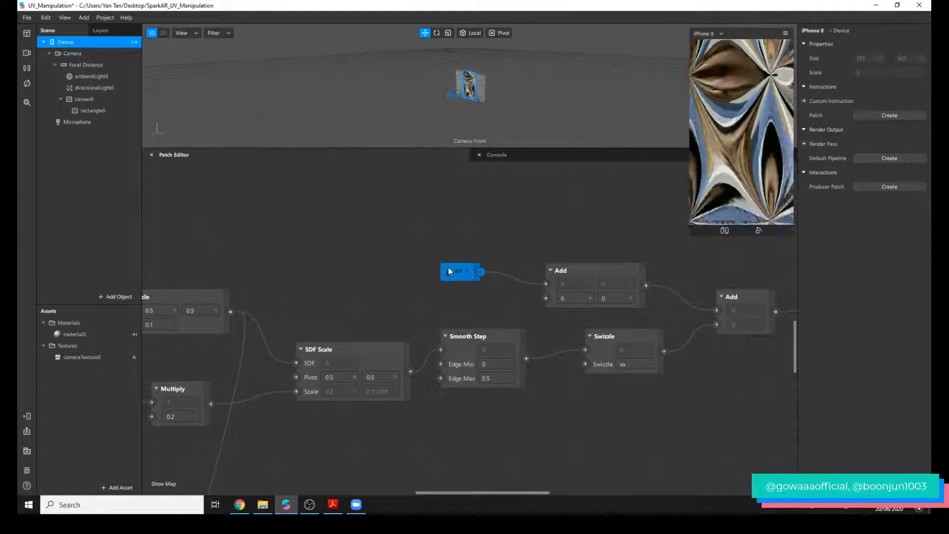
click(579, 282)
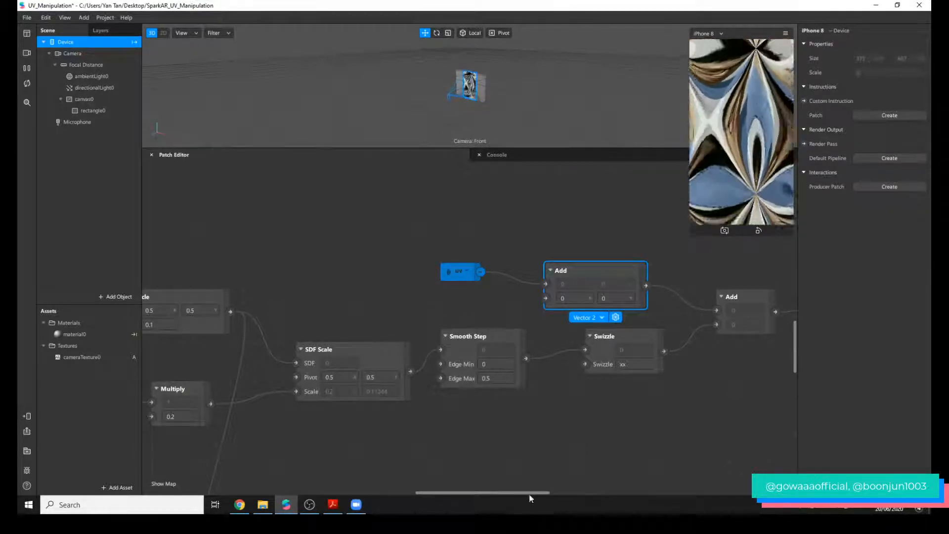
drag(530, 494, 558, 491)
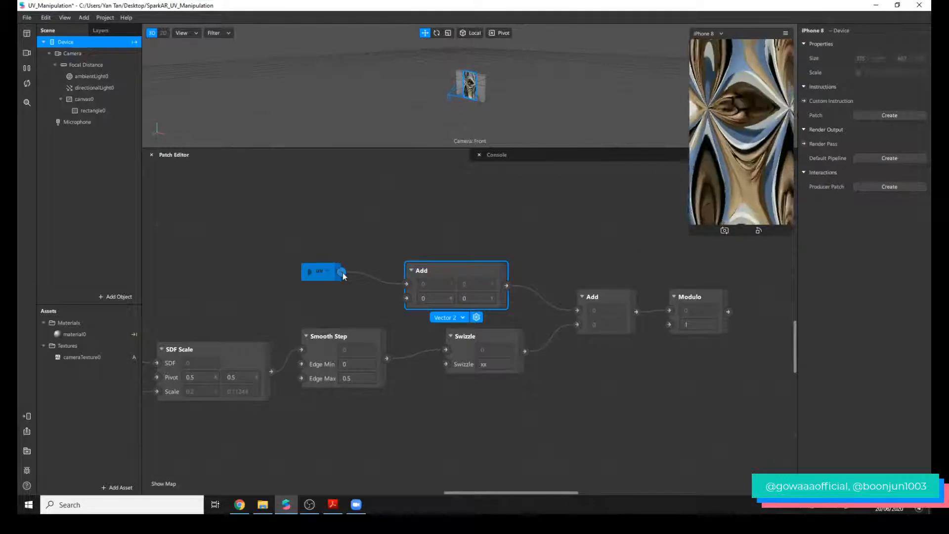
drag(341, 272, 395, 276)
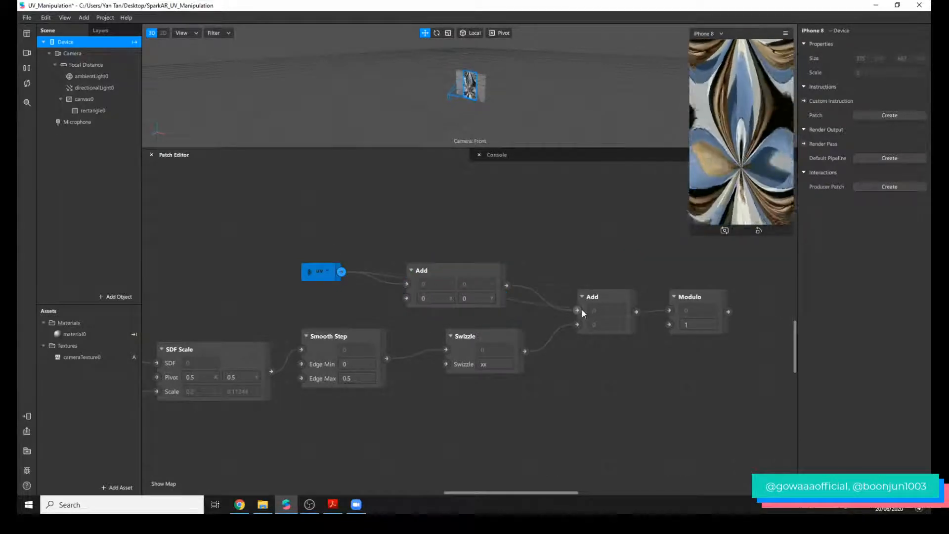
drag(582, 309, 582, 310)
Delete the bypassed Vector 2 Add patch and move the uv receiver closer to the remaining Add patch.
drag(495, 269, 479, 228)
key(Delete)
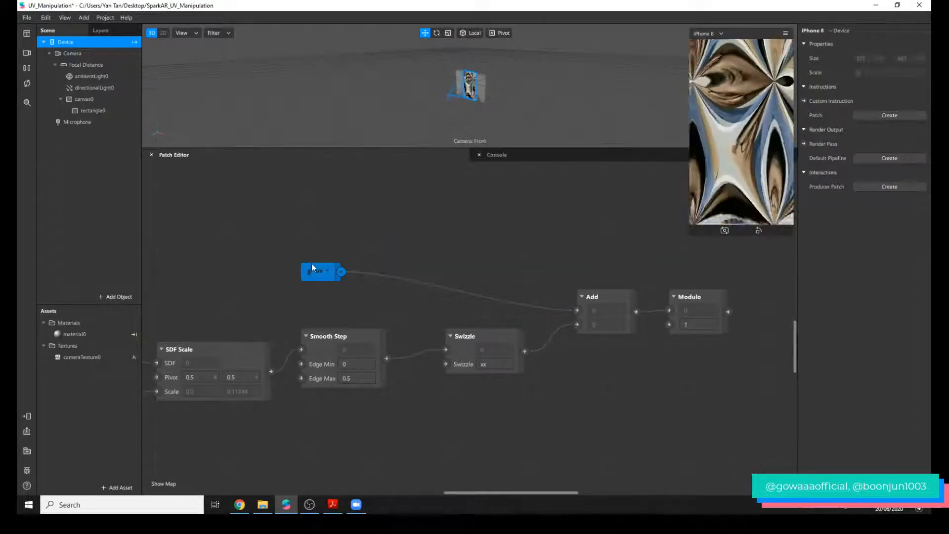
drag(311, 268, 442, 268)
click(478, 338)
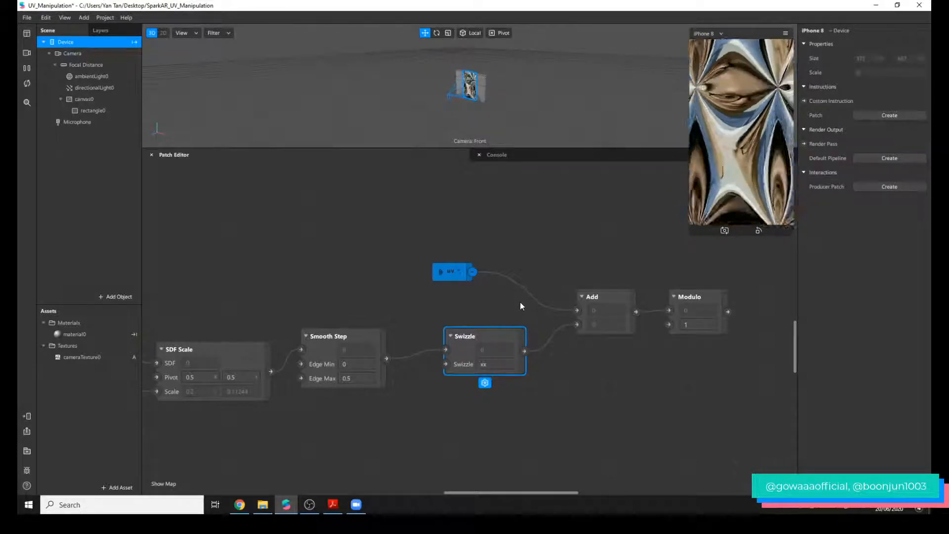
Connect Modulo's output to the final uv sender and move the sender closer to Modulo.
drag(540, 495, 632, 494)
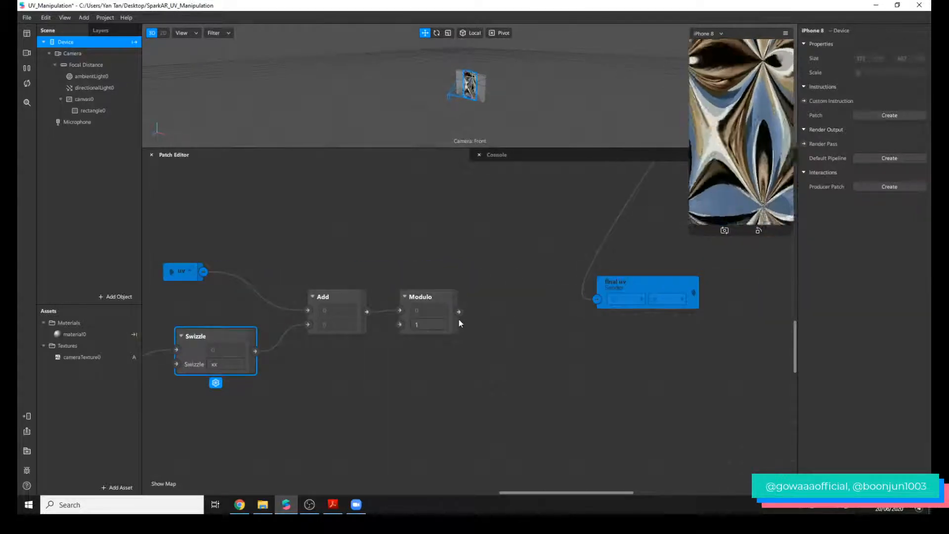
drag(458, 312, 597, 299)
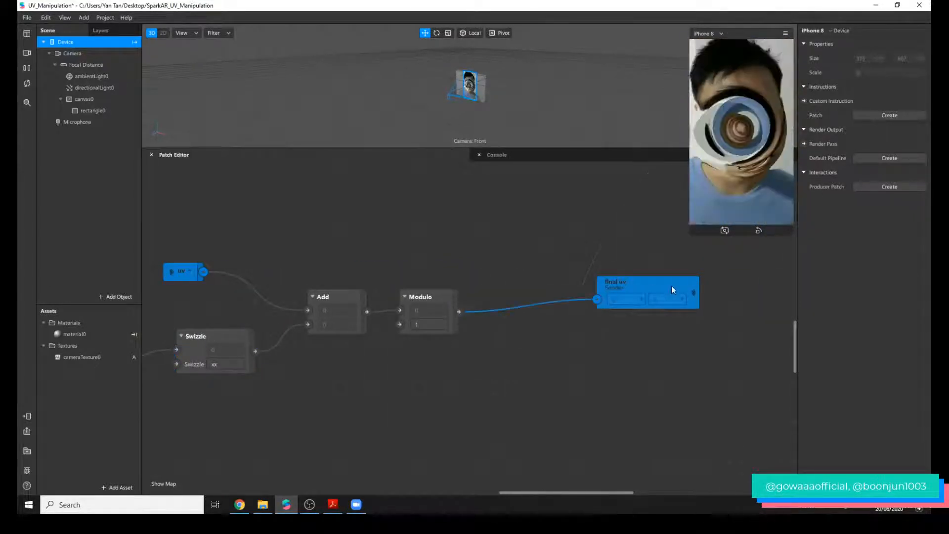
drag(665, 293, 598, 332)
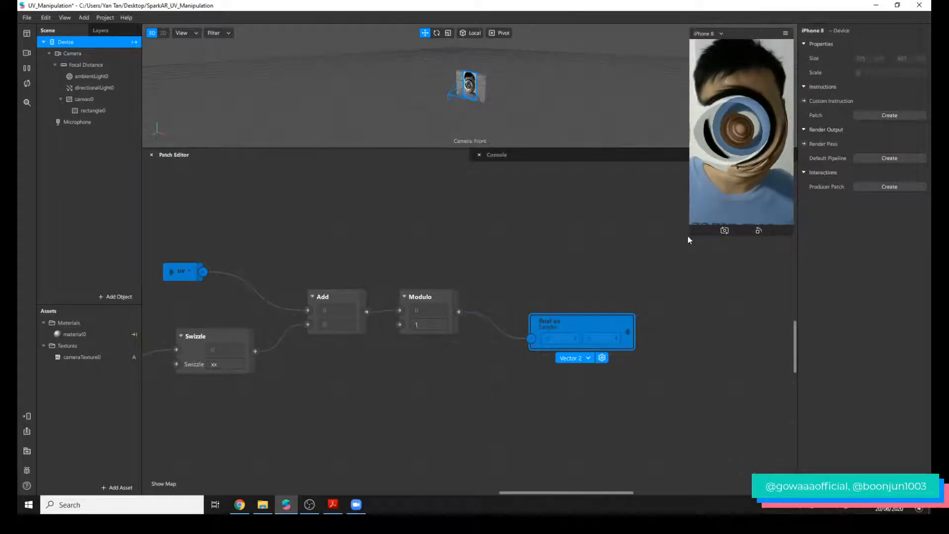
Enlarge the device preview and set the SDF Circle's radius to 0.3.
drag(687, 236, 525, 466)
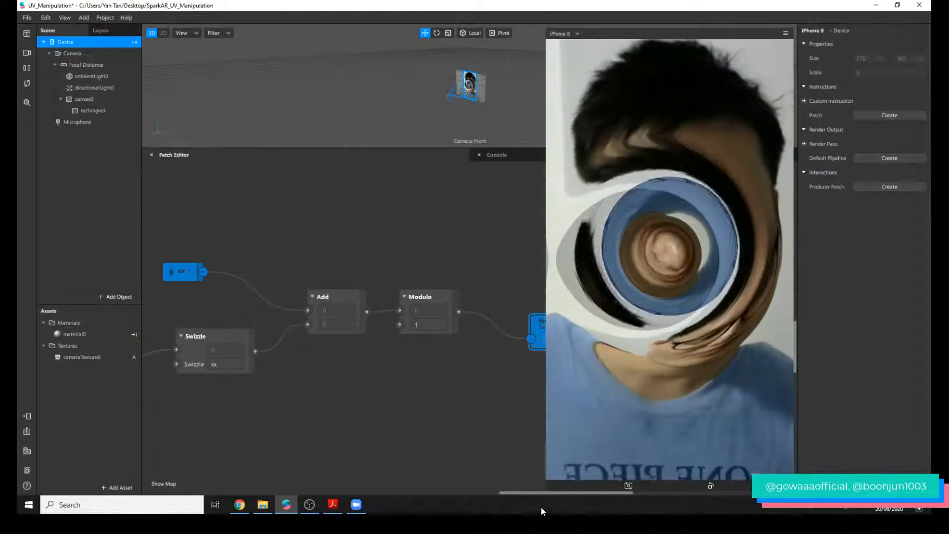
drag(547, 493, 434, 500)
click(305, 324)
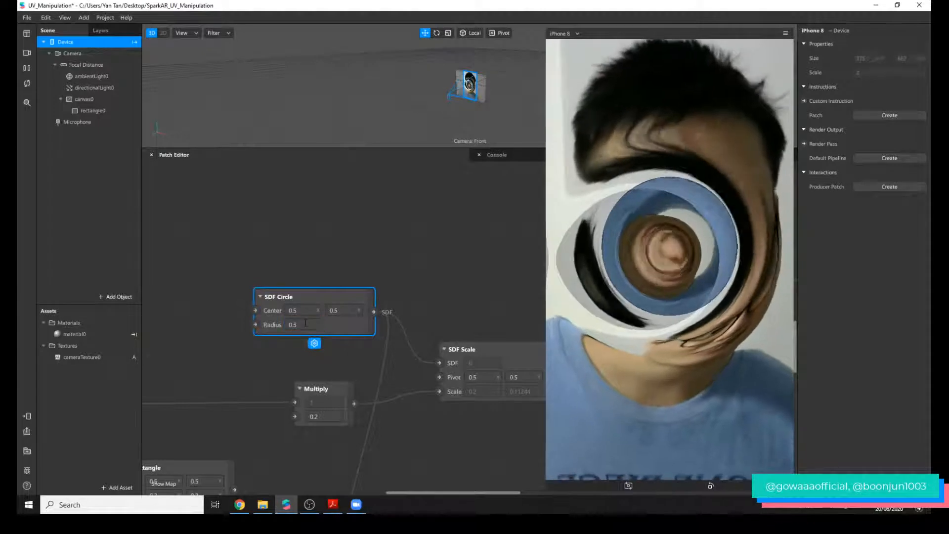
key(BackSpace)
text(3)
key(Return)
Try larger radius values of 0.6 and 1 on the SDF Circle.
click(305, 324)
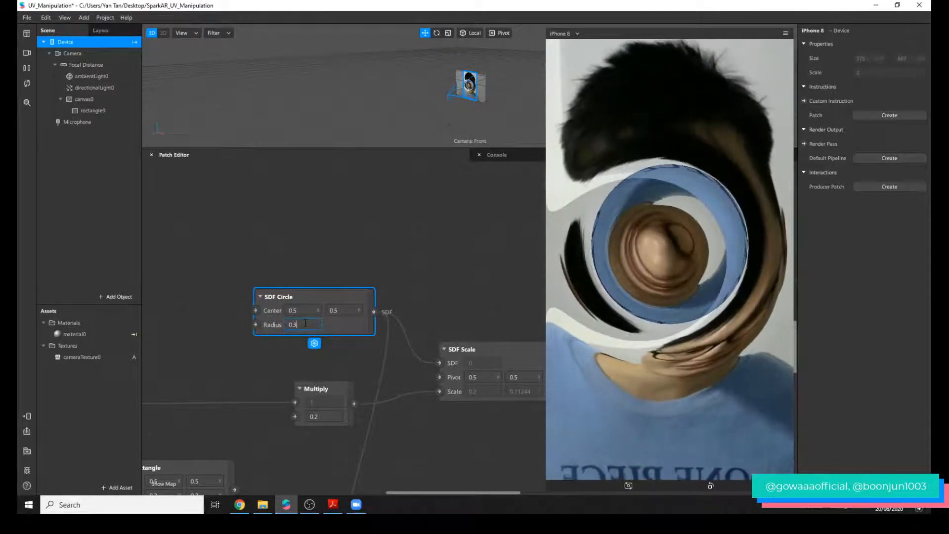
key(BackSpace)
text(6)
key(Return)
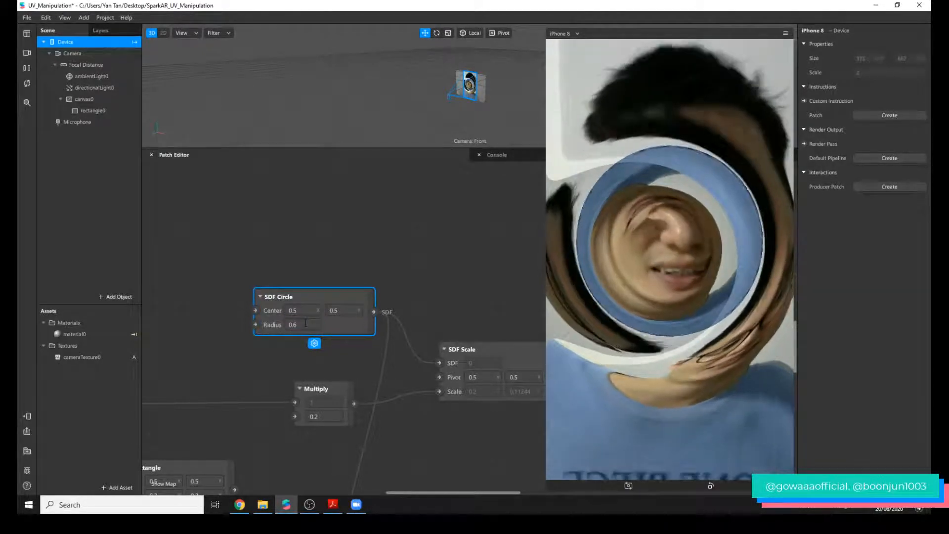
drag(305, 324, 278, 326)
text(1)
key(Return)
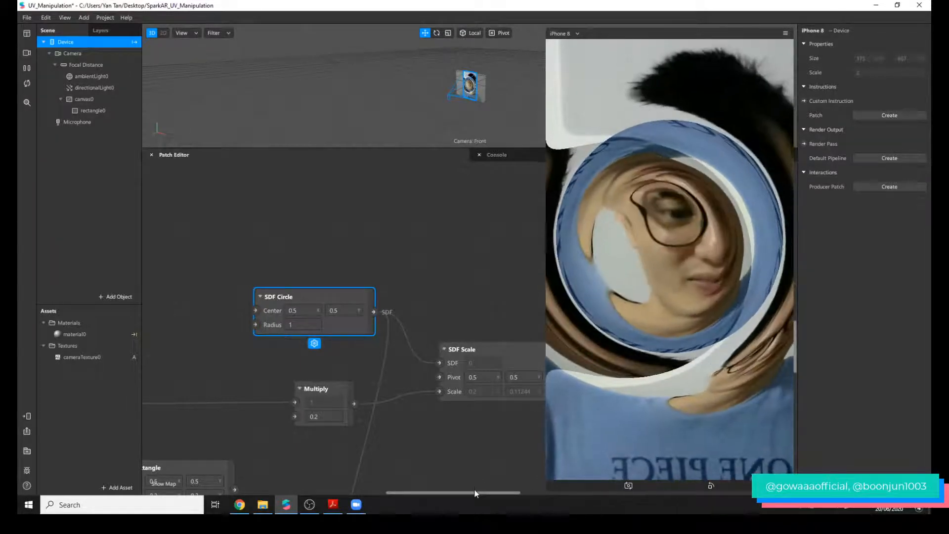
Set the SDF Circle's radius to 0.5.
drag(474, 492, 485, 492)
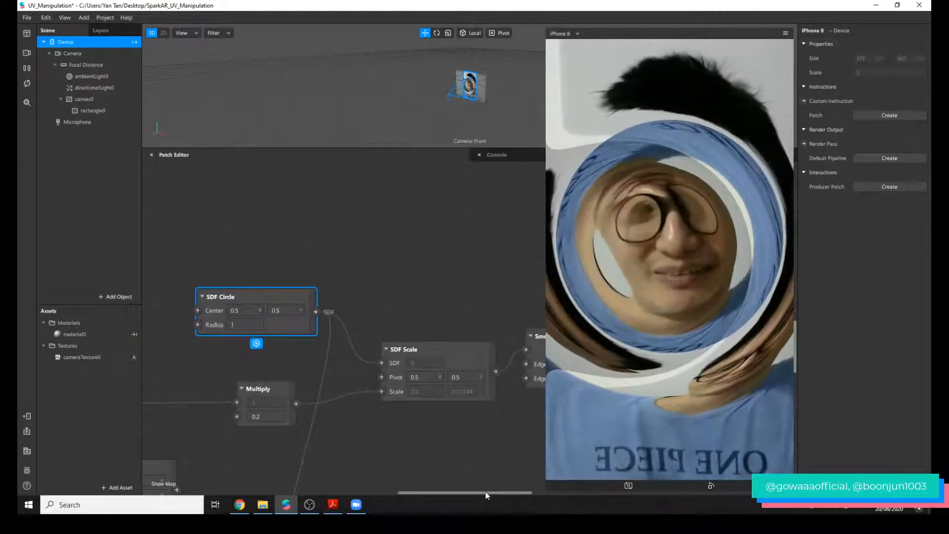
click(246, 324)
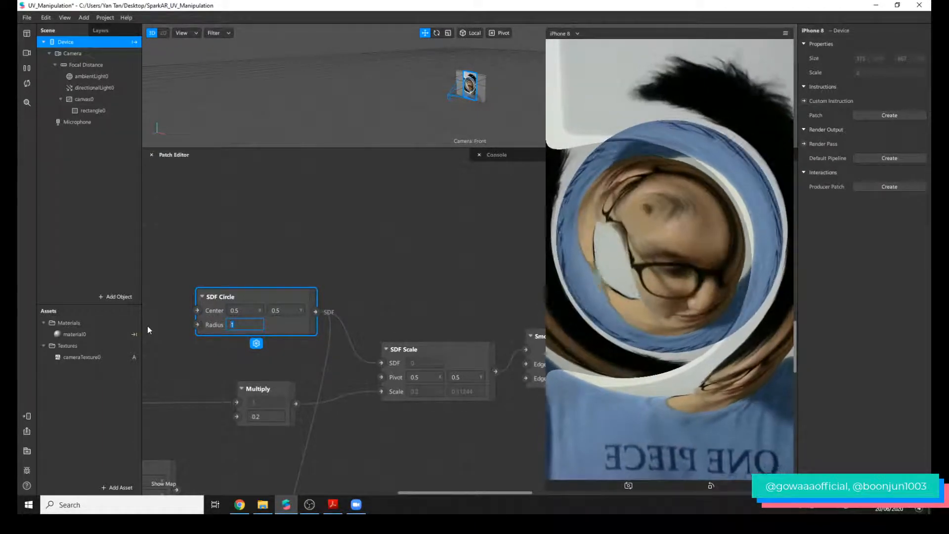
text(0.5)
key(Return)
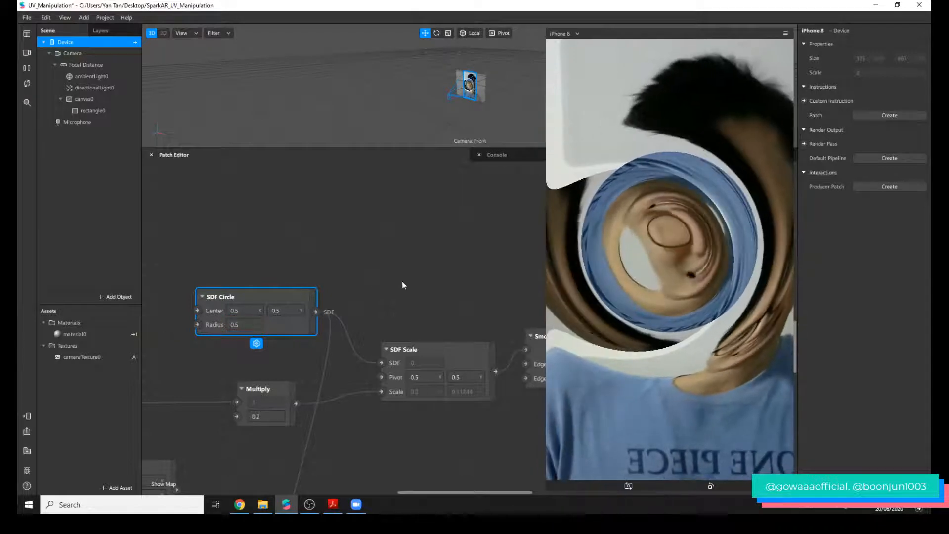
Try X center values of 0.2 and 0 on the SDF Circle and set the value back to 0.5.
drag(407, 491, 388, 492)
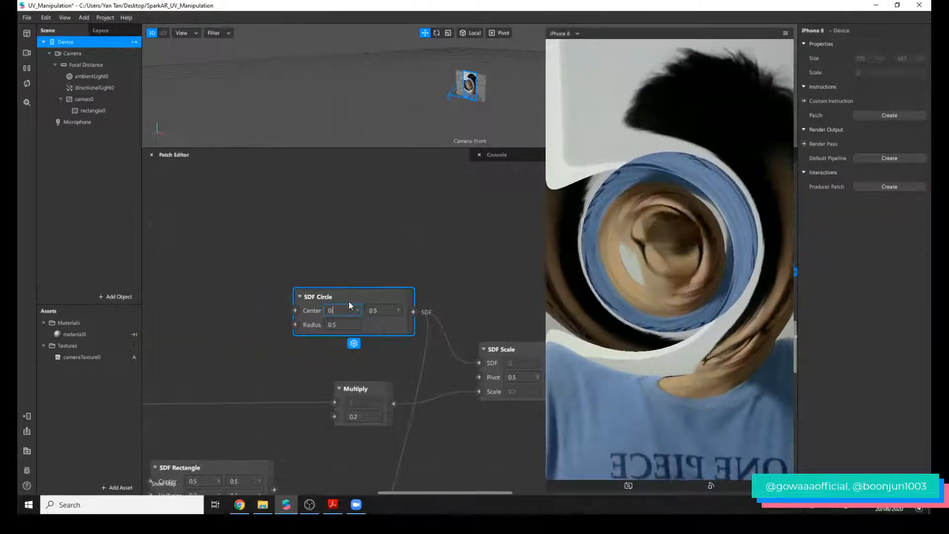
key(BackSpace)
text(2)
key(Return)
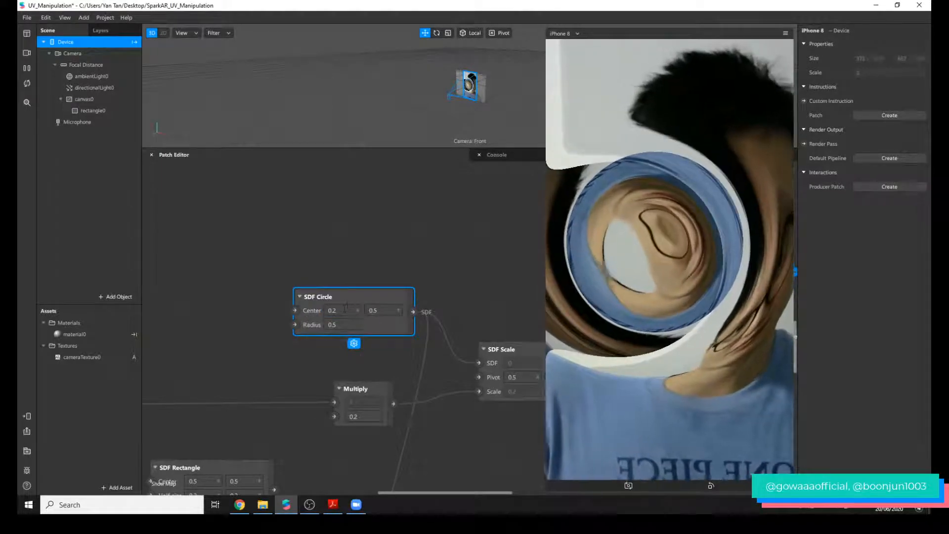
drag(348, 310, 185, 296)
text(0)
key(Return)
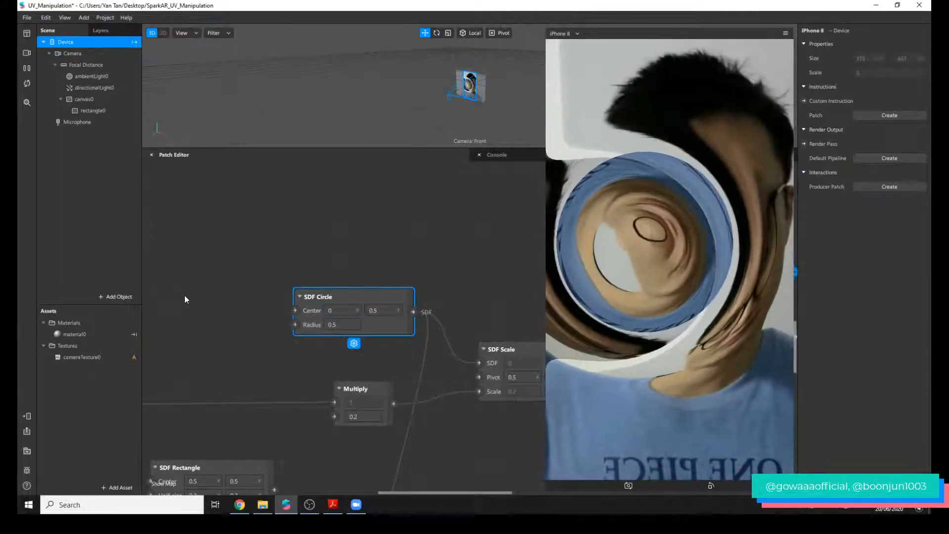
click(345, 310)
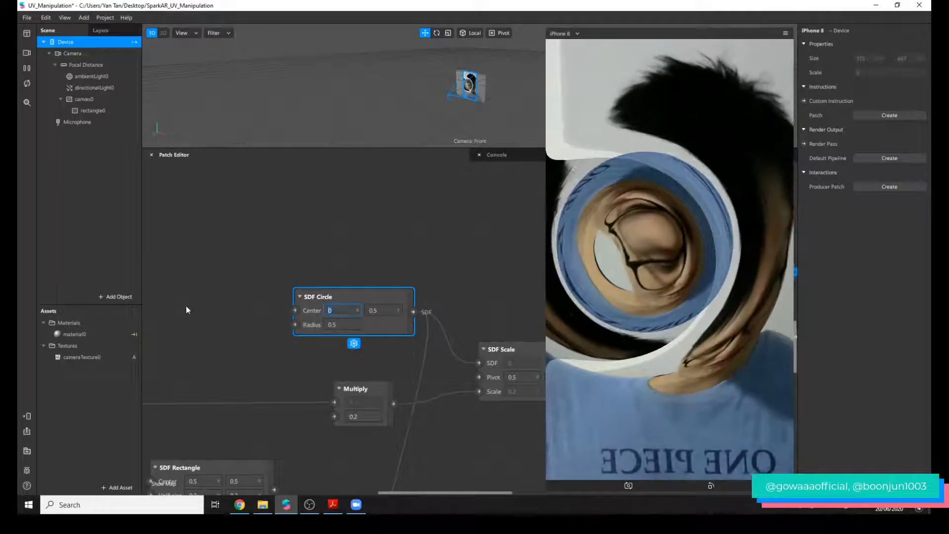
text(0.5)
key(Return)
Add an SDF Translation patch above the SDF Circle, shift the circle patch slightly away from SDF Scale, and delete the translation patch.
double_click(391, 209)
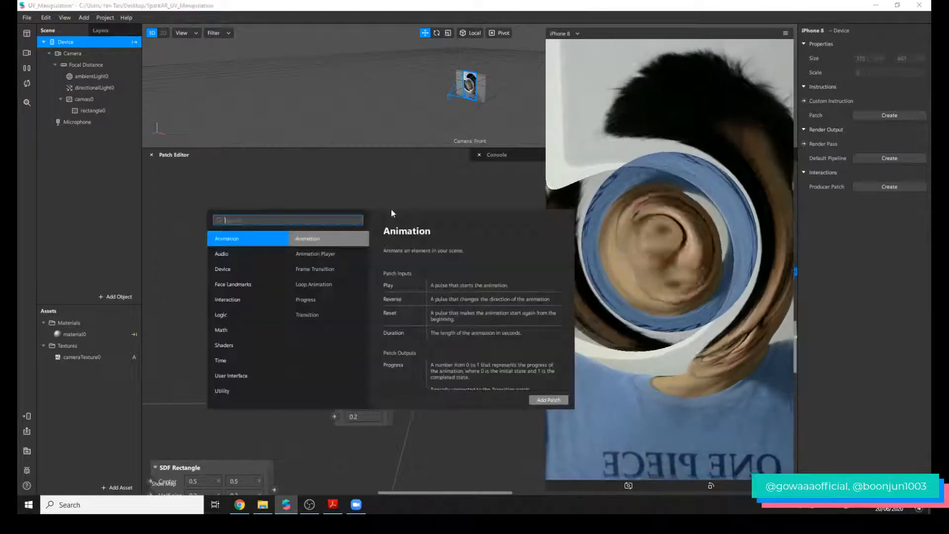
text(sdf tra)
key(Return)
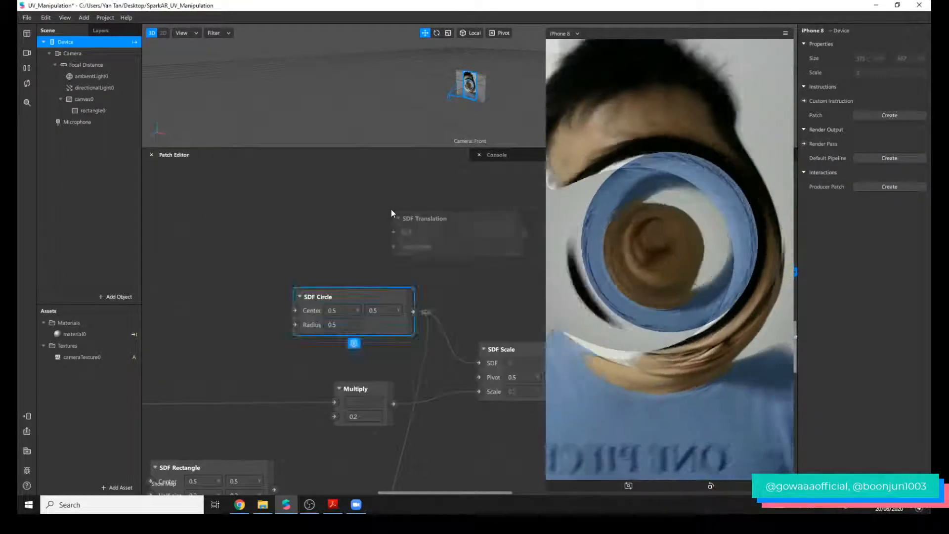
click(428, 244)
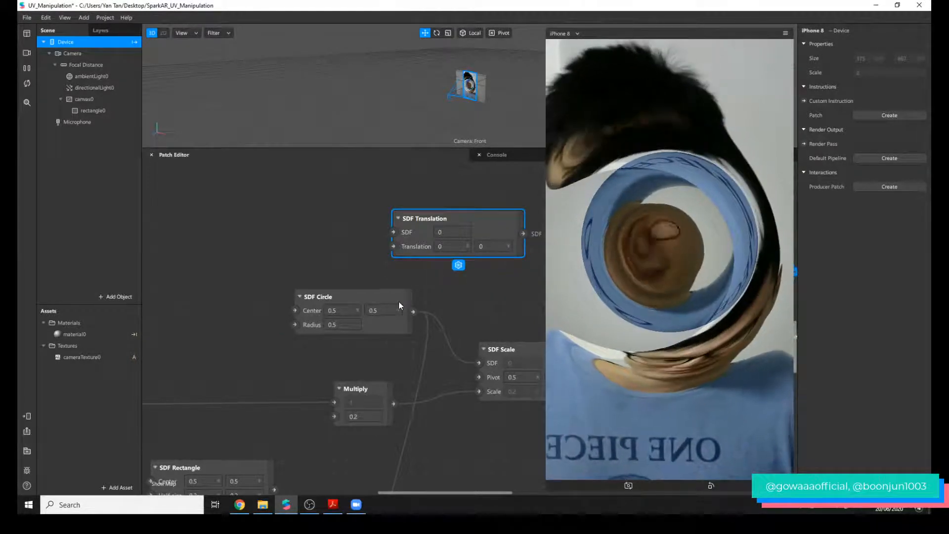
drag(398, 301, 367, 301)
click(418, 219)
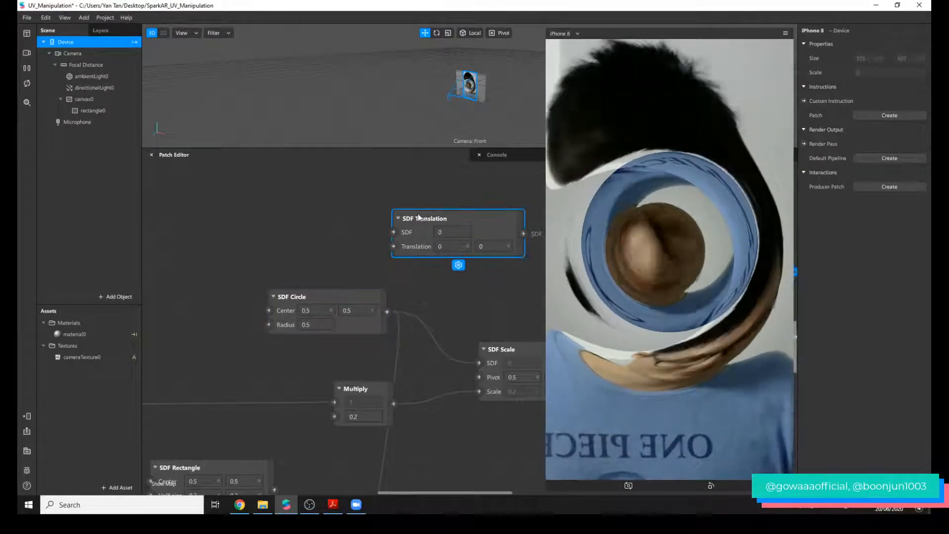
key(Delete)
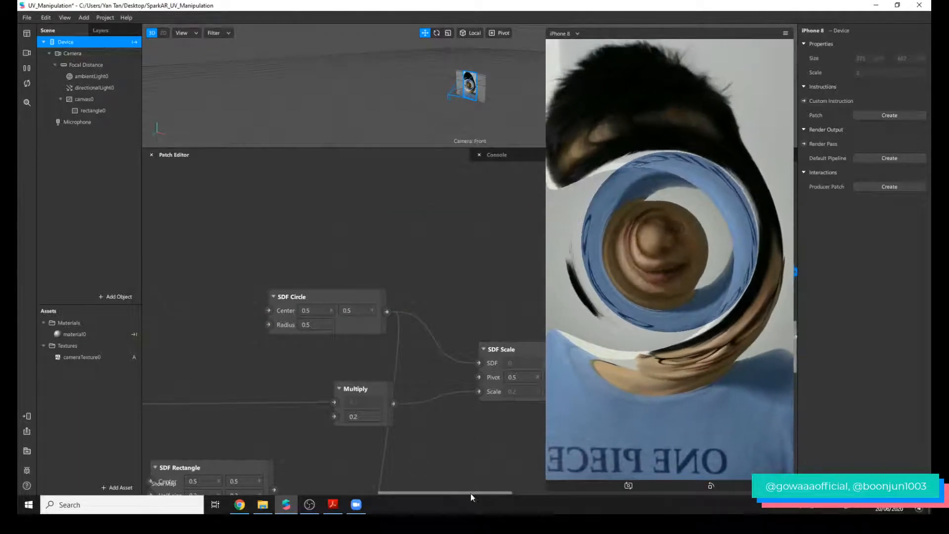
Move the SDF Rectangle out of the SDF patch stack and connect its output to the SDF input of SDF Scale.
mouse_move(471, 493)
mouse_down()
mouse_move(522, 494)
mouse_move(452, 494)
mouse_up()
ctrl+scroll(459, 441, down, 1)
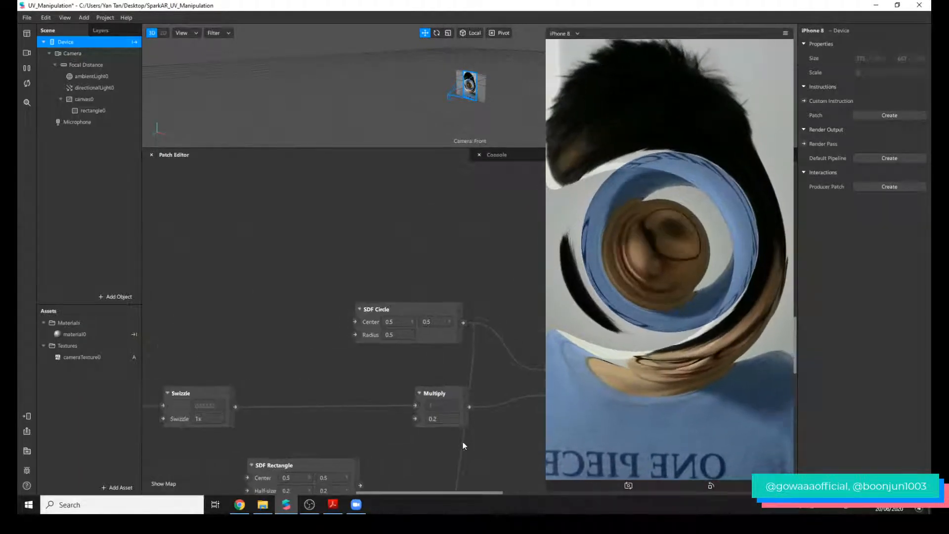
scroll(480, 402, down, 1)
scroll(480, 402, down, 3)
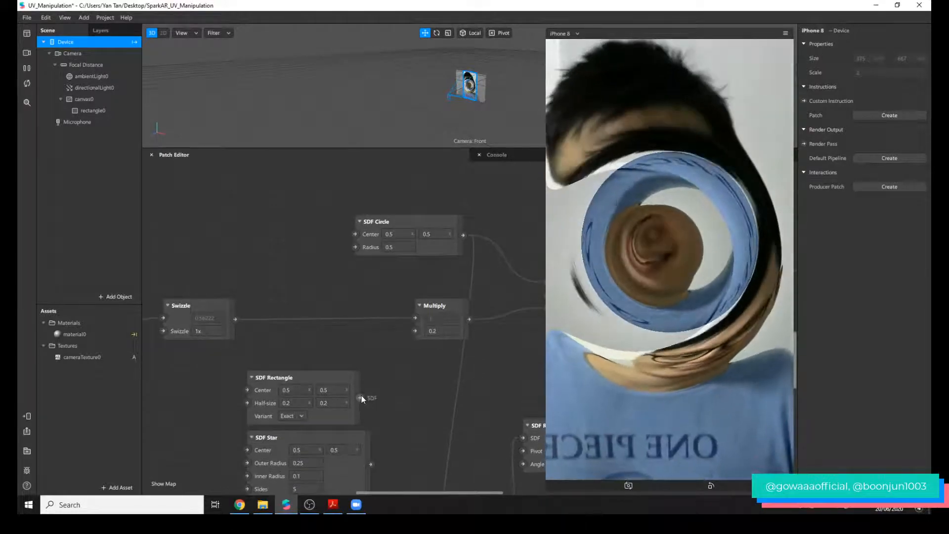
drag(360, 379, 388, 361)
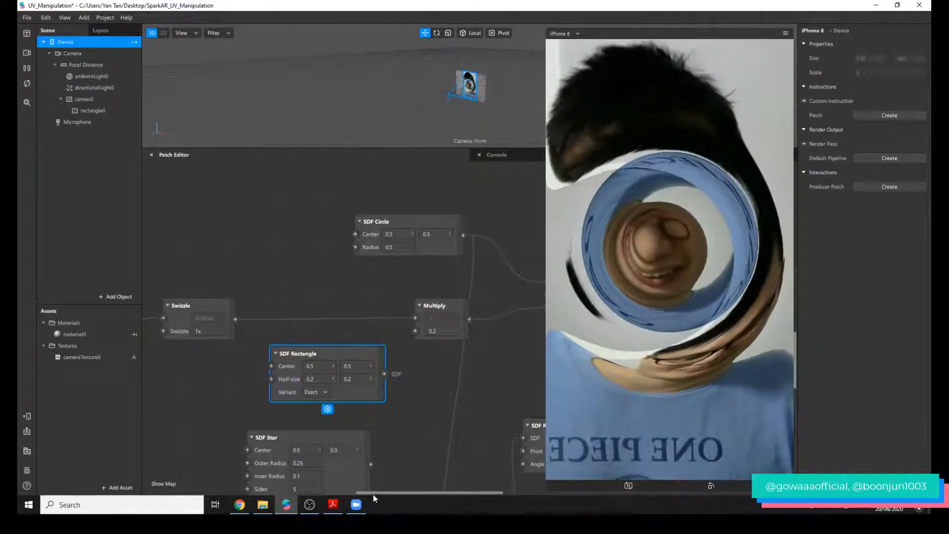
drag(374, 494, 402, 494)
drag(257, 374, 435, 303)
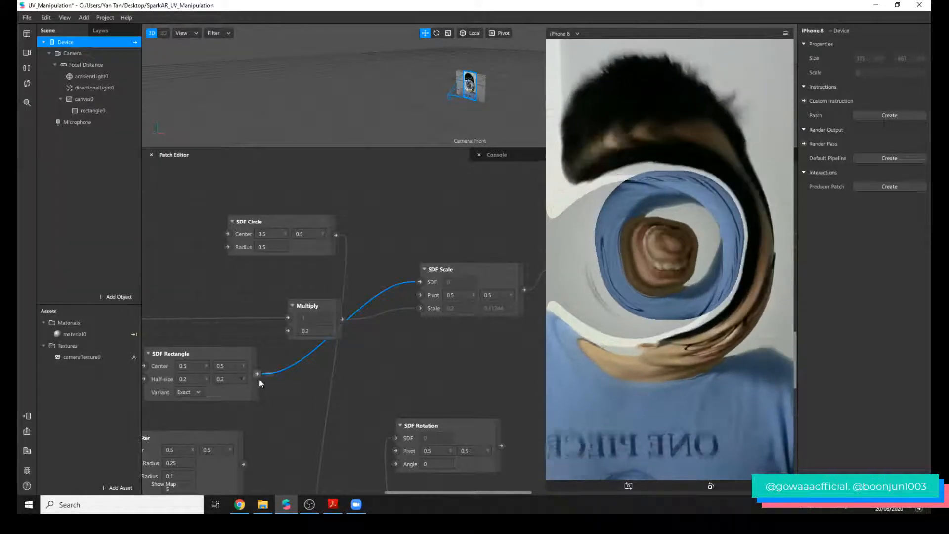
Set the SDF Rectangle's half-size to 0.1 by 0.1 and the Smooth Step's Edge Max to 0.1.
click(195, 378)
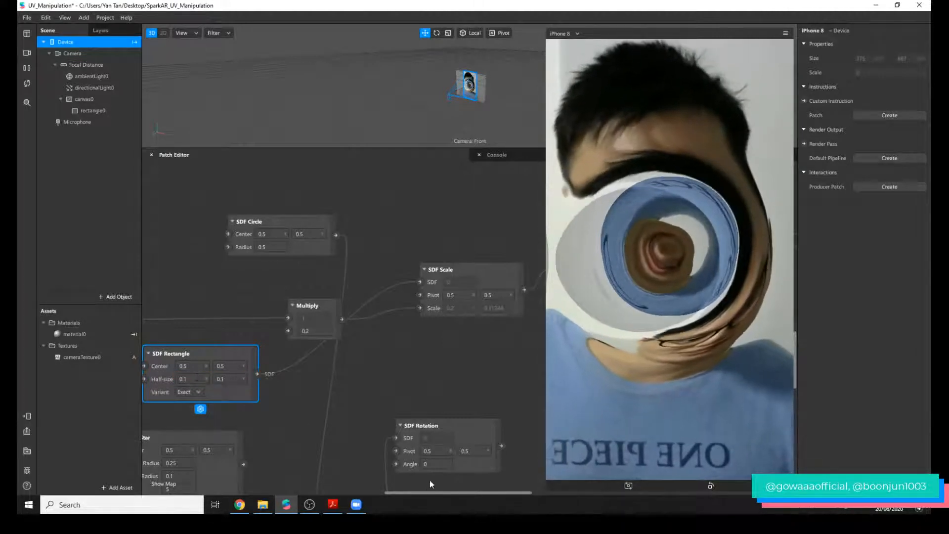
drag(430, 492, 481, 485)
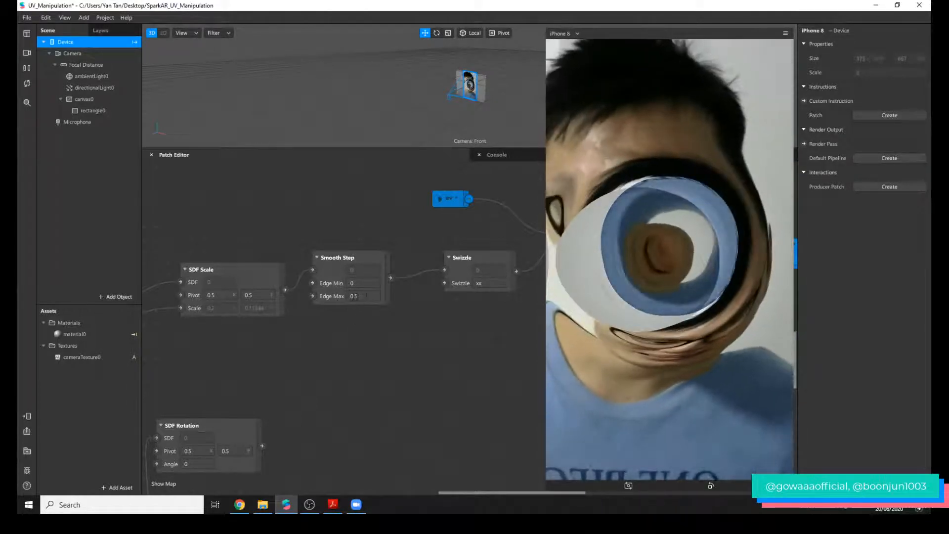
click(366, 296)
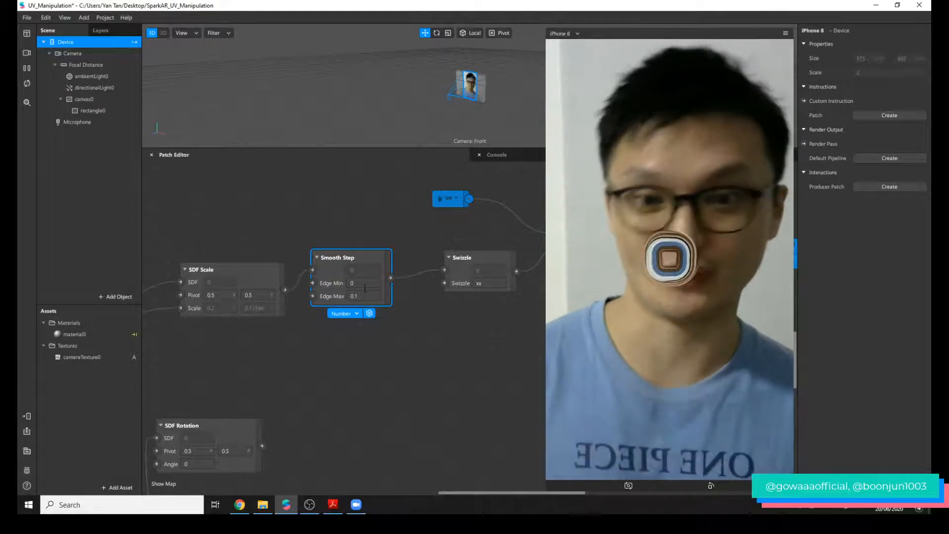
drag(509, 495, 439, 496)
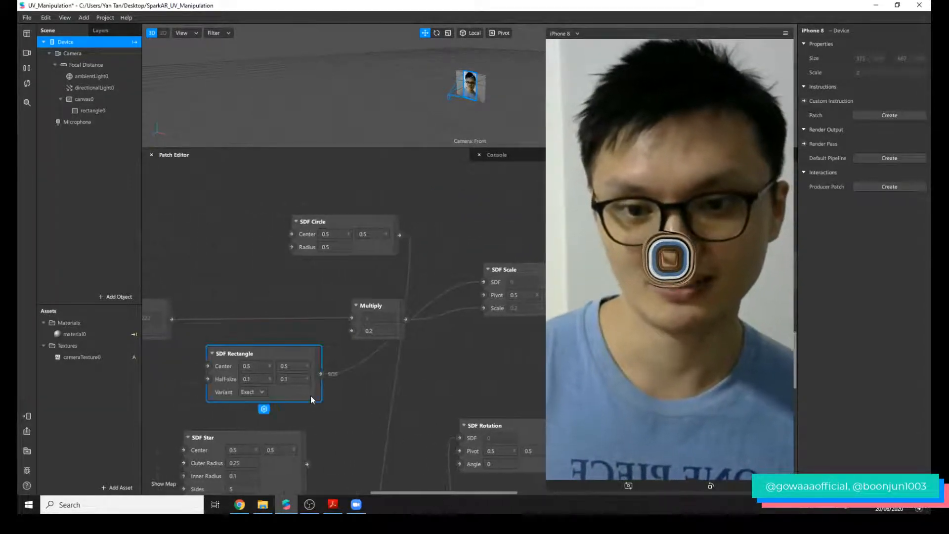
Move the SDF Rectangle just above the SDF Circle and set its second half-size value to 0.5.
drag(315, 394, 421, 201)
scroll(366, 228, up, 2)
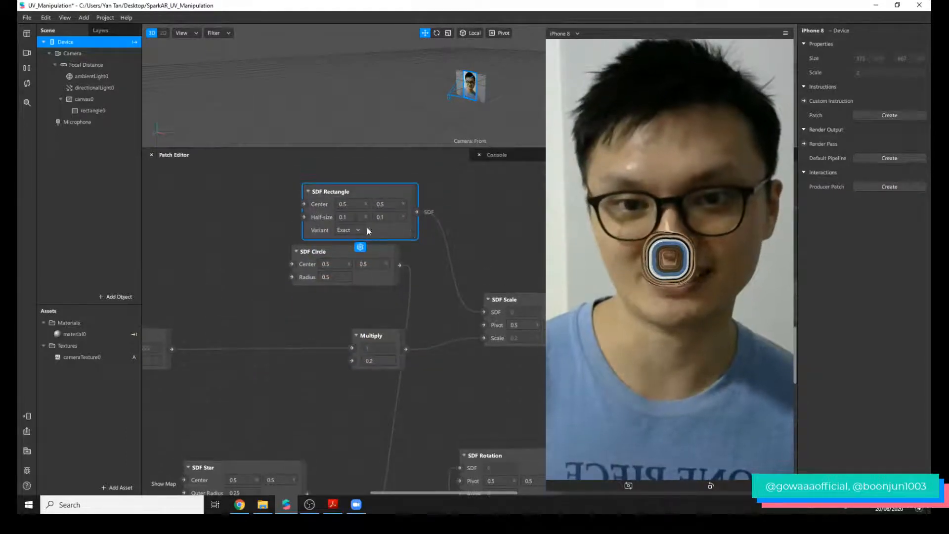
click(388, 246)
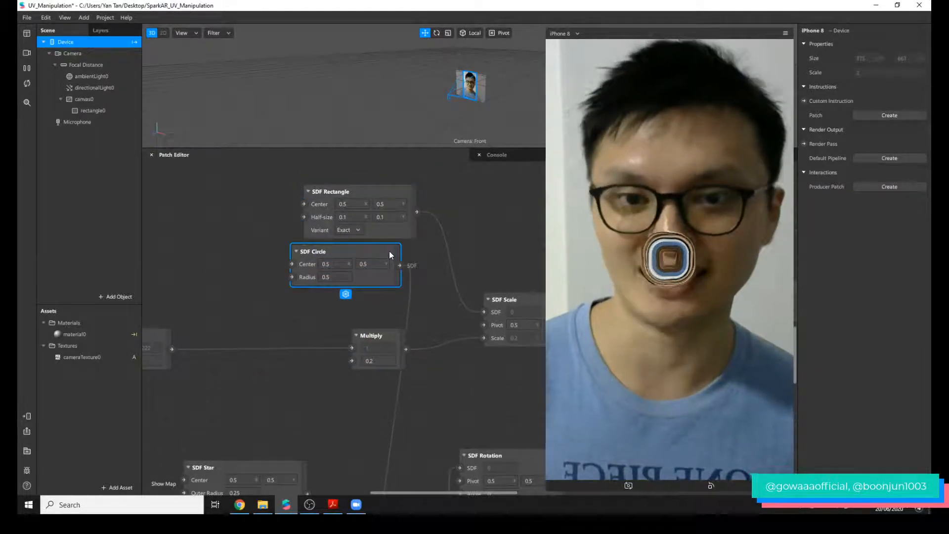
click(391, 217)
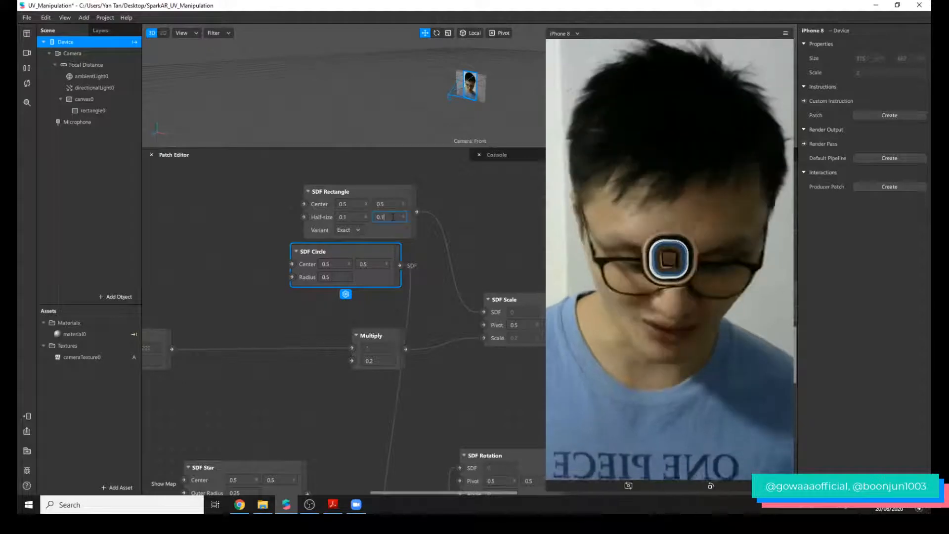
text(0.5)
key(Return)
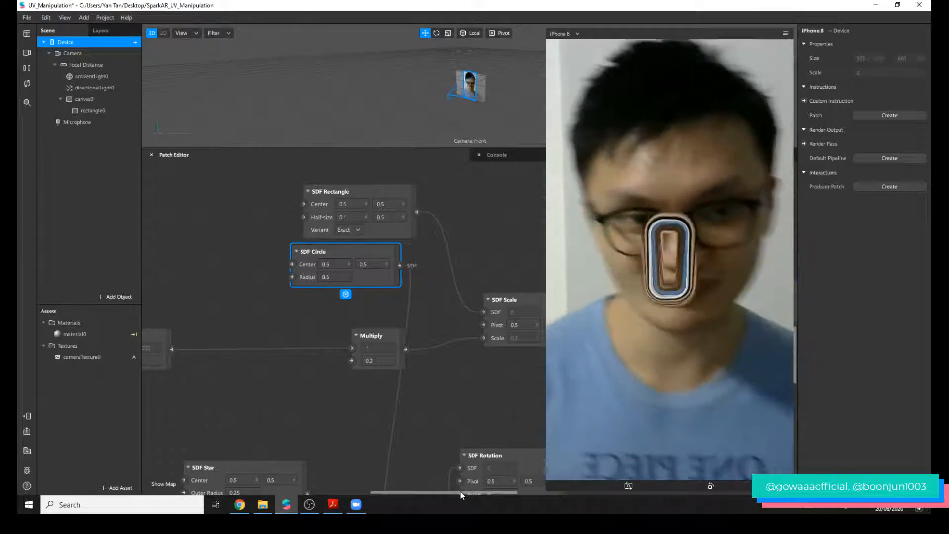
Try a Smooth Step Edge Max of 0.8, and set it to 0.5.
drag(461, 491, 515, 491)
click(420, 326)
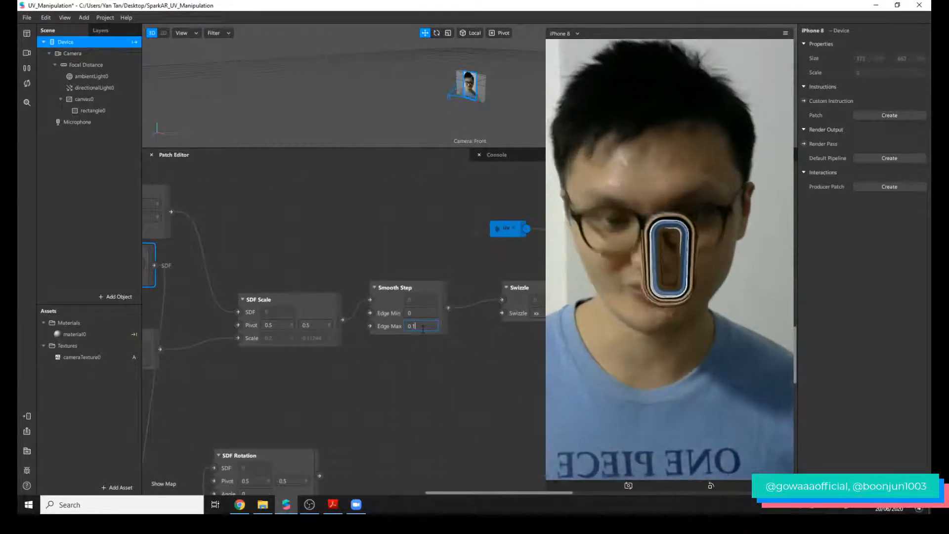
text(0.8)
key(Return)
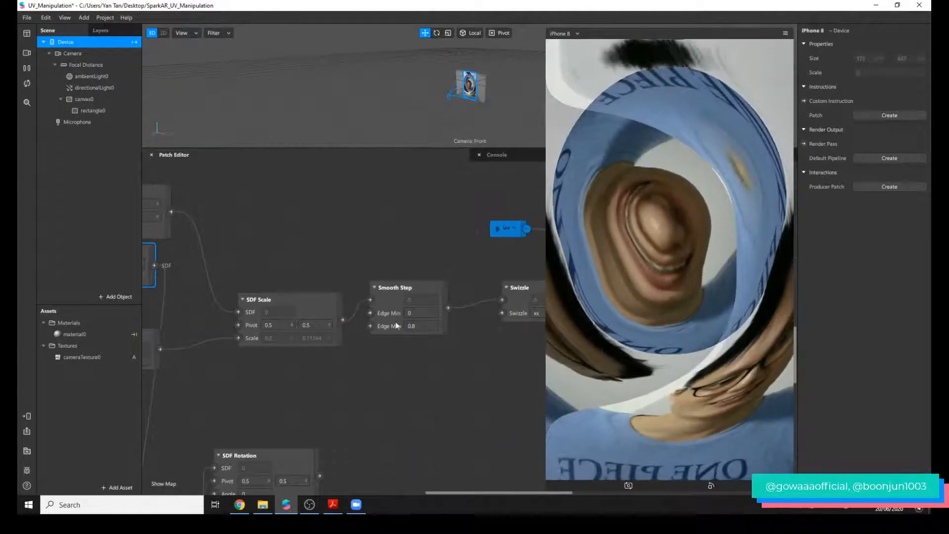
click(422, 326)
text(0.5)
key(Return)
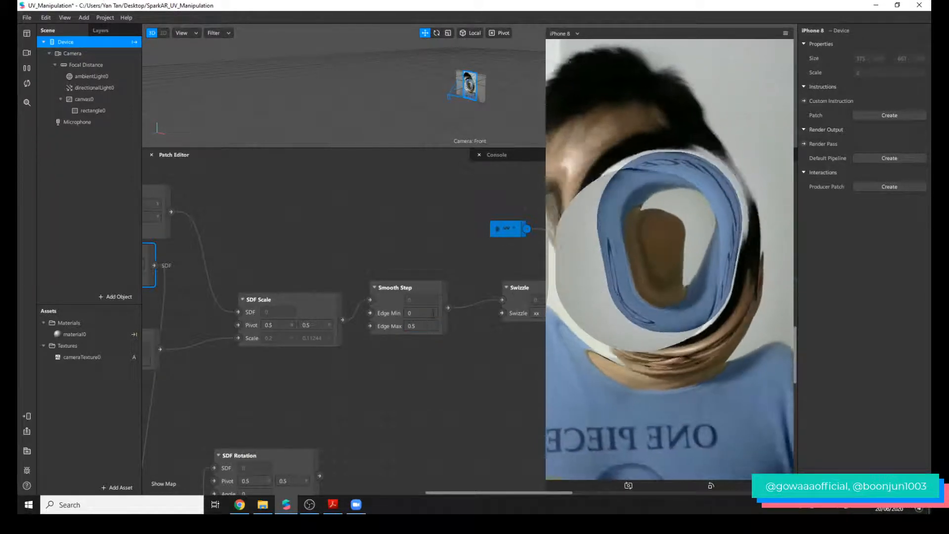
scroll(437, 418, down, 3)
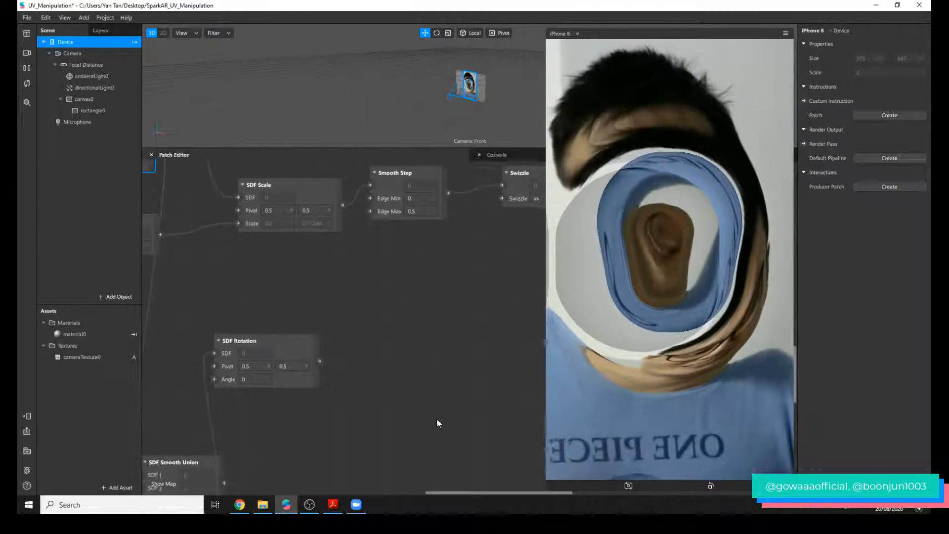
scroll(437, 418, up, 10)
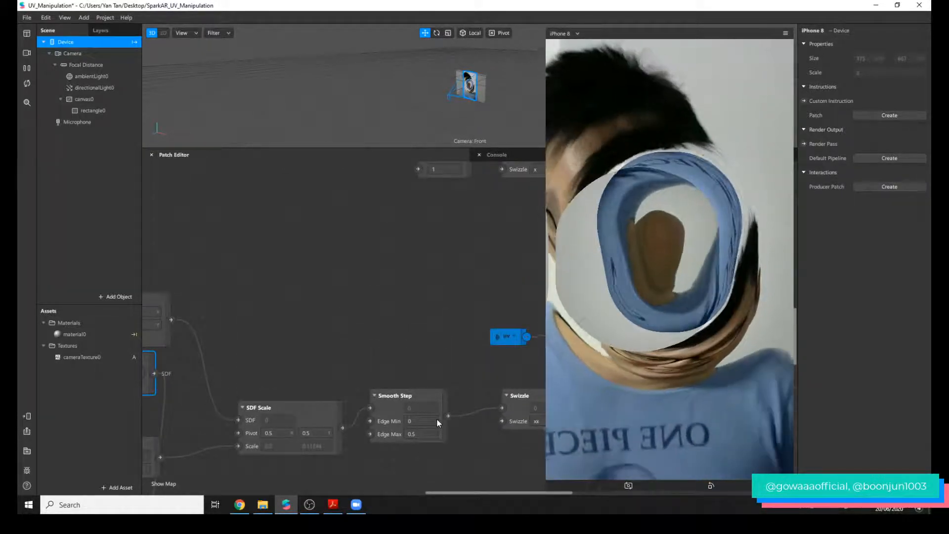
scroll(395, 425, left, 5)
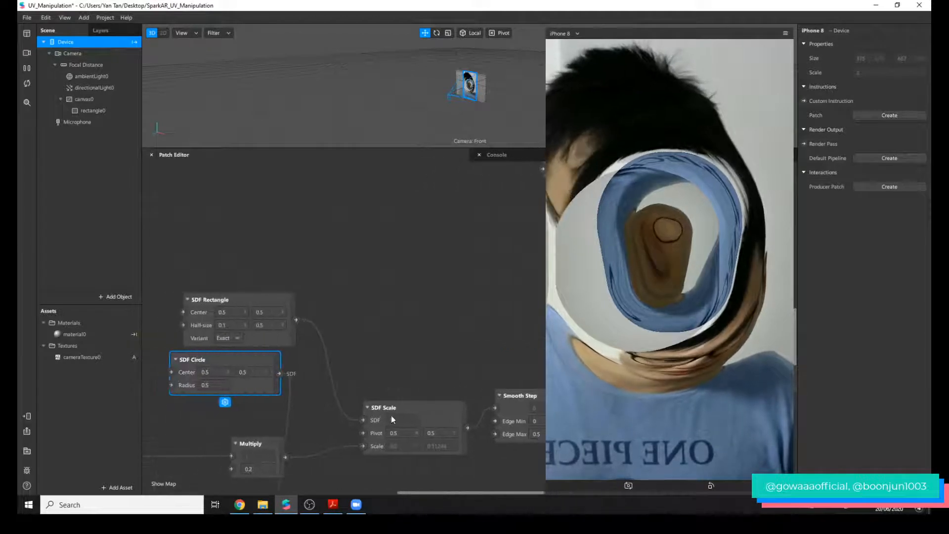
scroll(364, 382, down, 2)
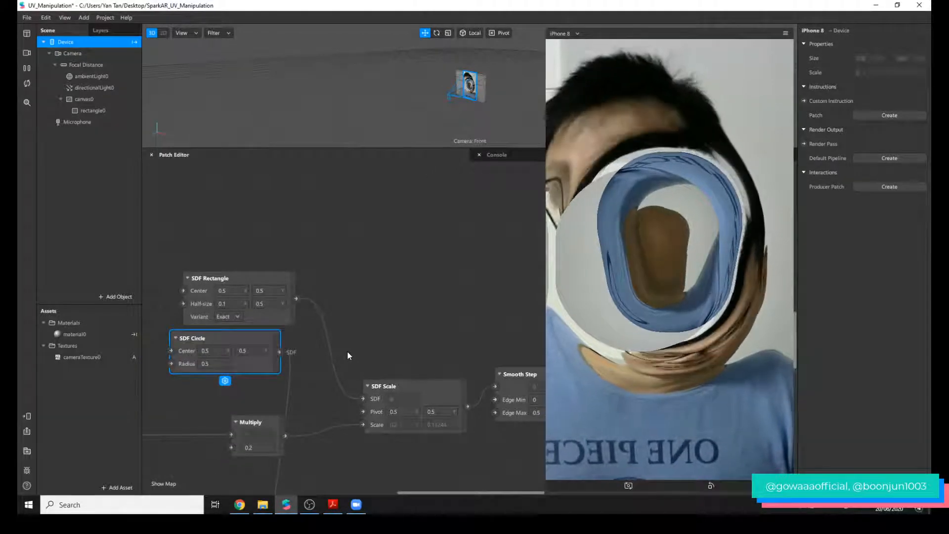
scroll(353, 350, down, 3)
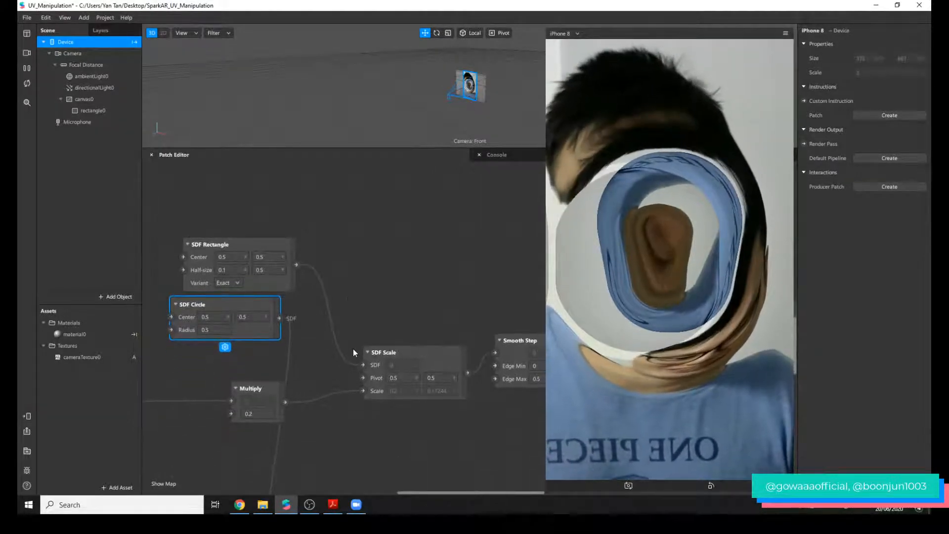
double_click(350, 266)
text(sdf ro)
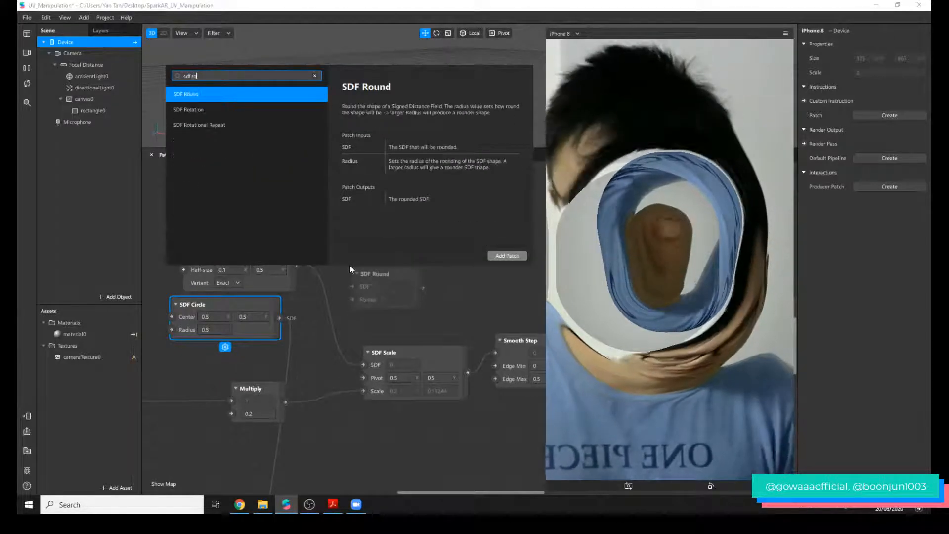
key(Return)
click(366, 271)
key(Delete)
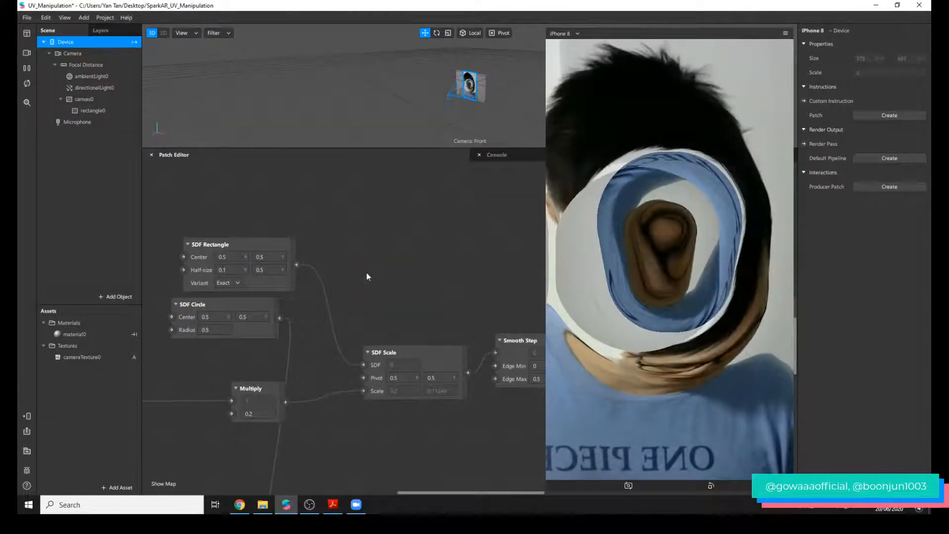
Add an SDF Rotation patch above SDF Scale and connect it between SDF Rectangle and SDF Scale, shifting the rectangle patch slightly away.
double_click(358, 280)
text(sdf)
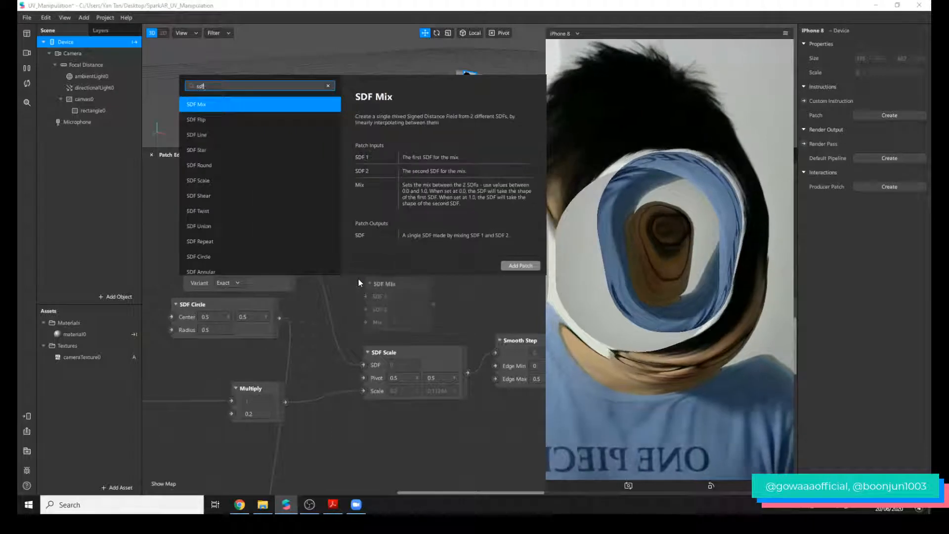
text( ro)
key(Down)
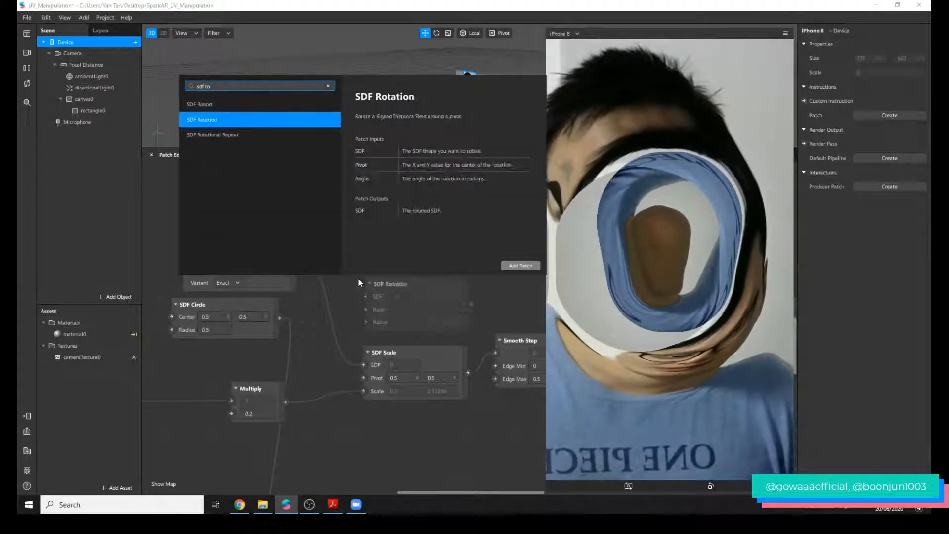
key(Return)
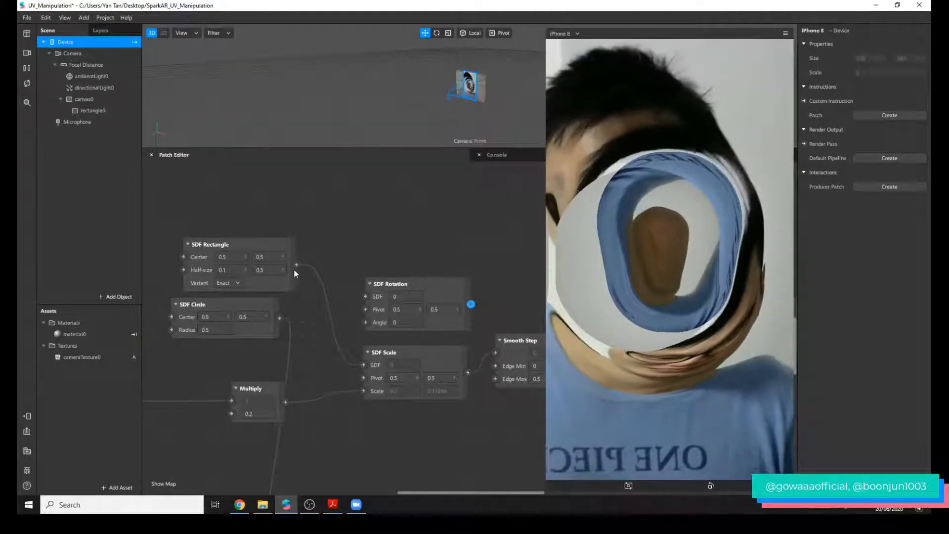
drag(296, 265, 385, 295)
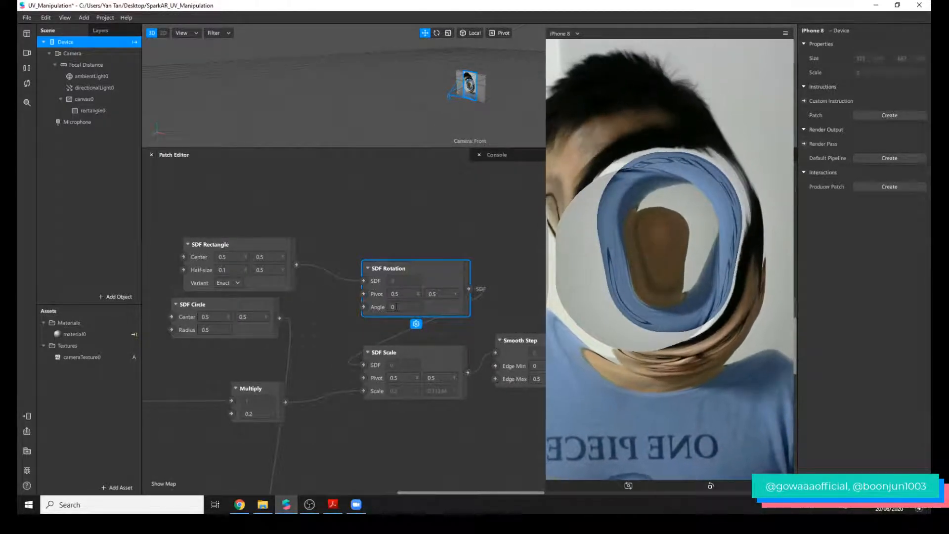
drag(291, 243, 279, 245)
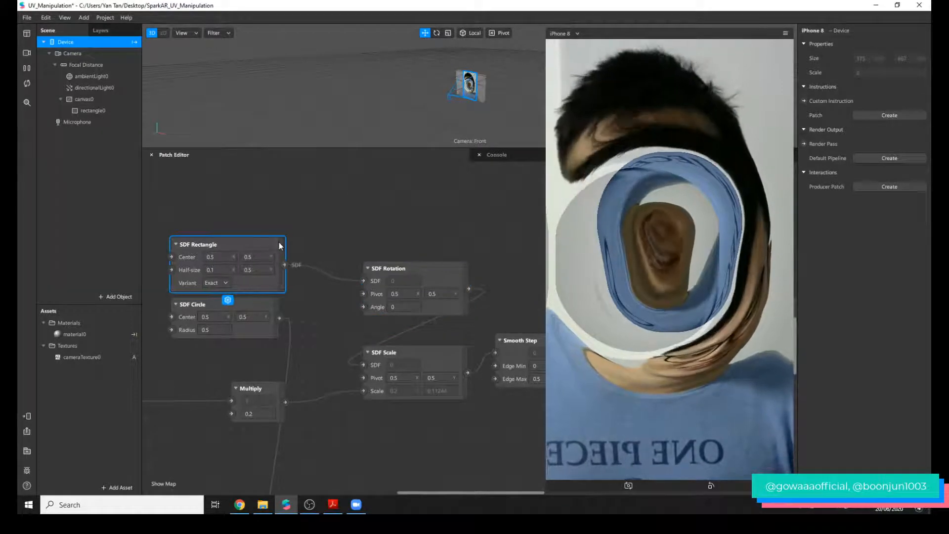
click(346, 213)
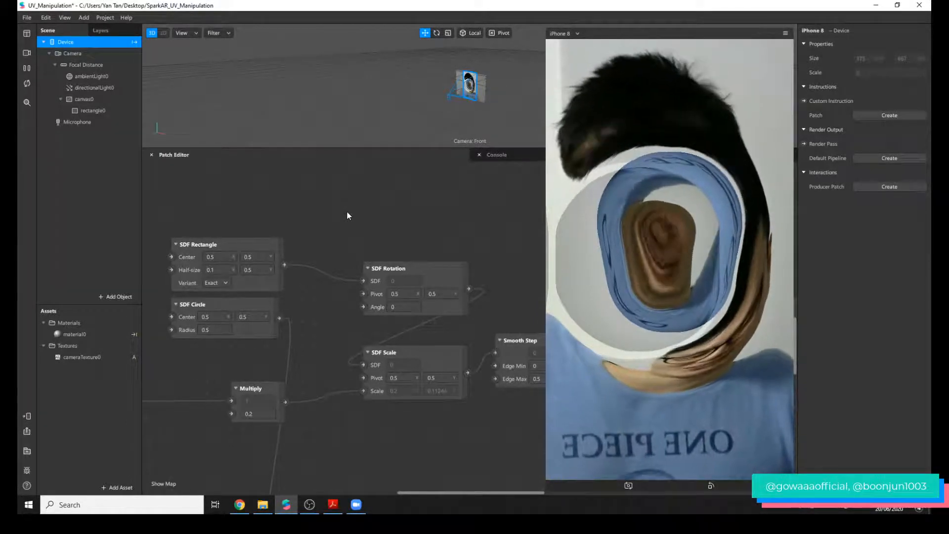
Add a Loop Animation patch and place it above the SDF Rectangle.
double_click(338, 208)
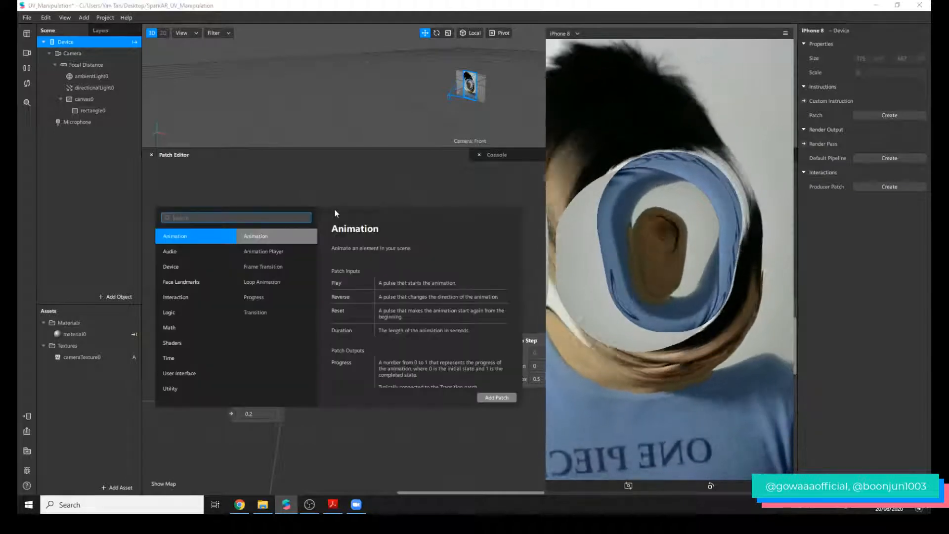
text(loo)
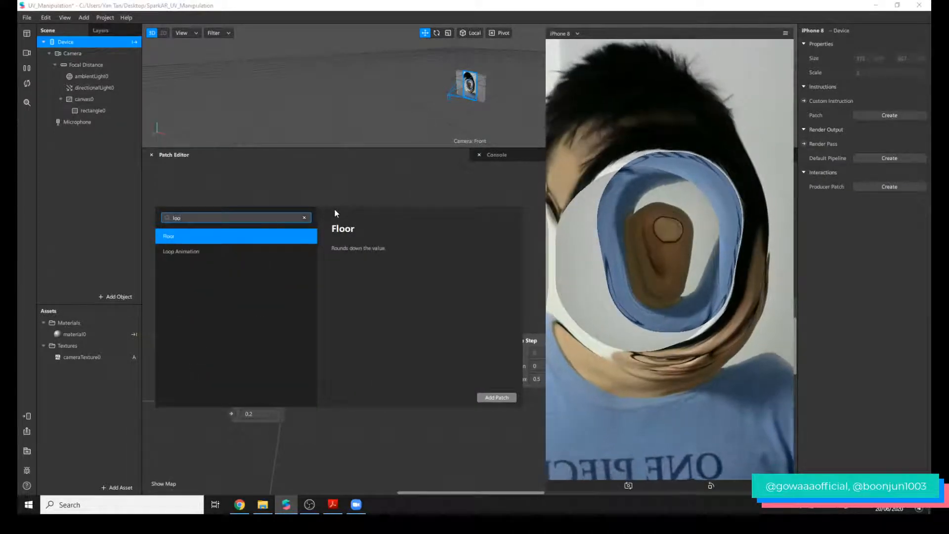
key(Down)
key(Return)
click(356, 202)
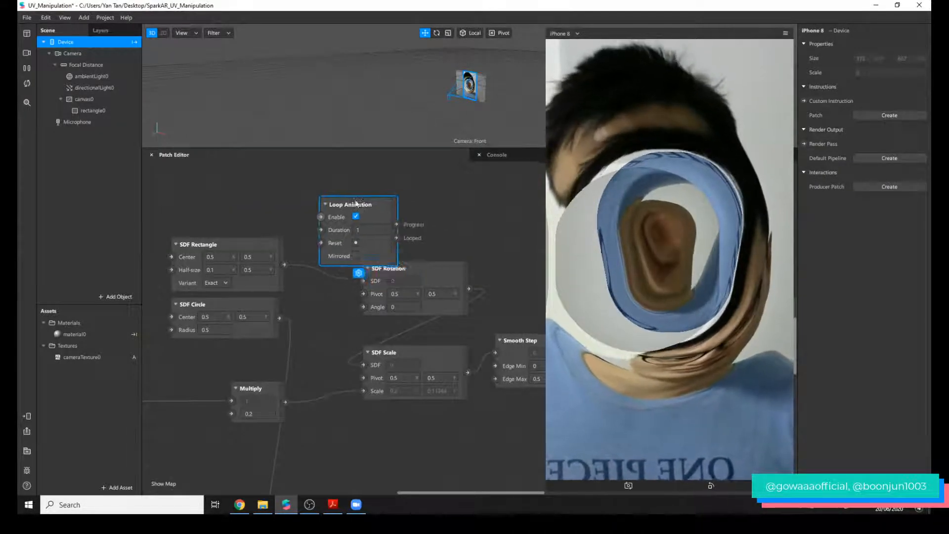
drag(356, 203, 267, 158)
Add a Transition patch beside the Loop Animation and change its value type to Number.
double_click(353, 179)
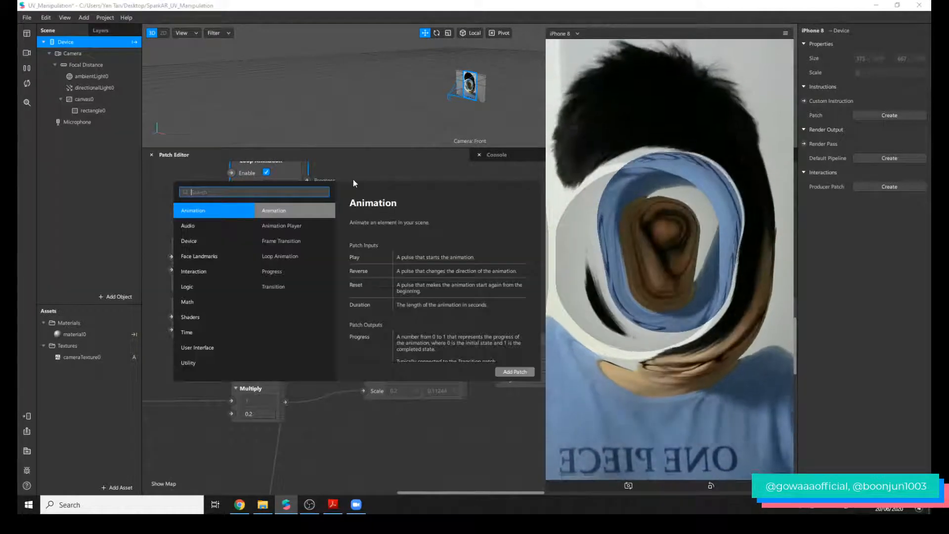
text(trans)
key(Return)
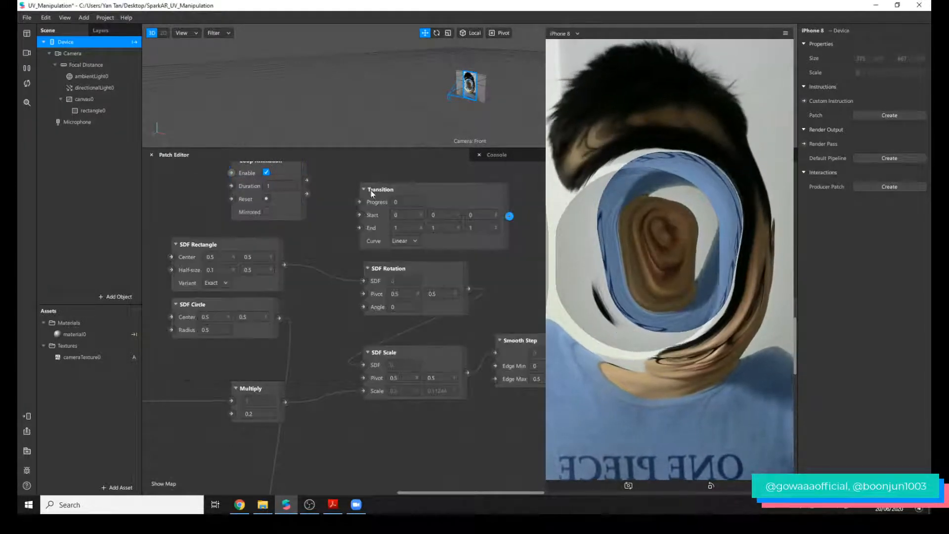
drag(371, 192, 351, 176)
click(413, 241)
click(426, 263)
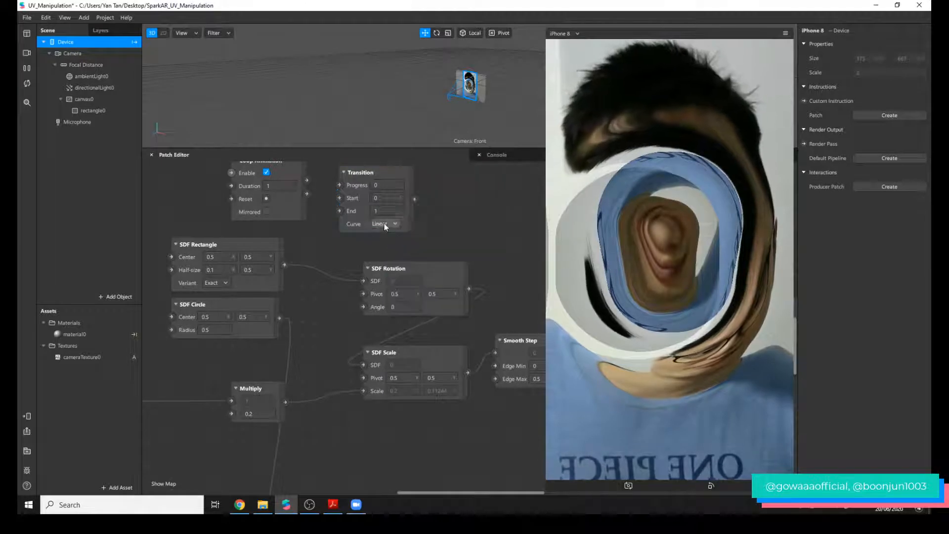
Set the Transition's End to 6.28 and connect the Loop Animation's Progress through it to the SDF Rotation's Angle.
scroll(387, 232, up, 2)
scroll(224, 220, right, 5)
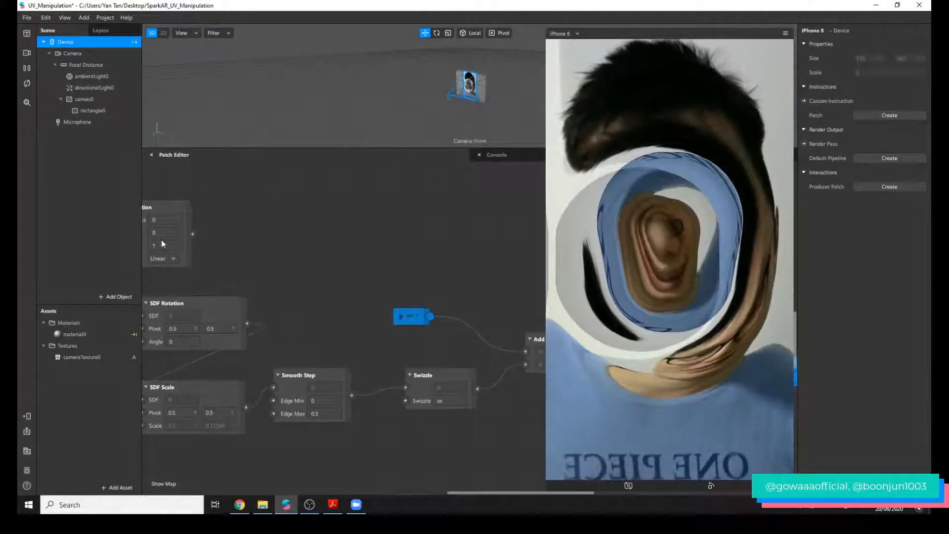
scroll(444, 309, left, 5)
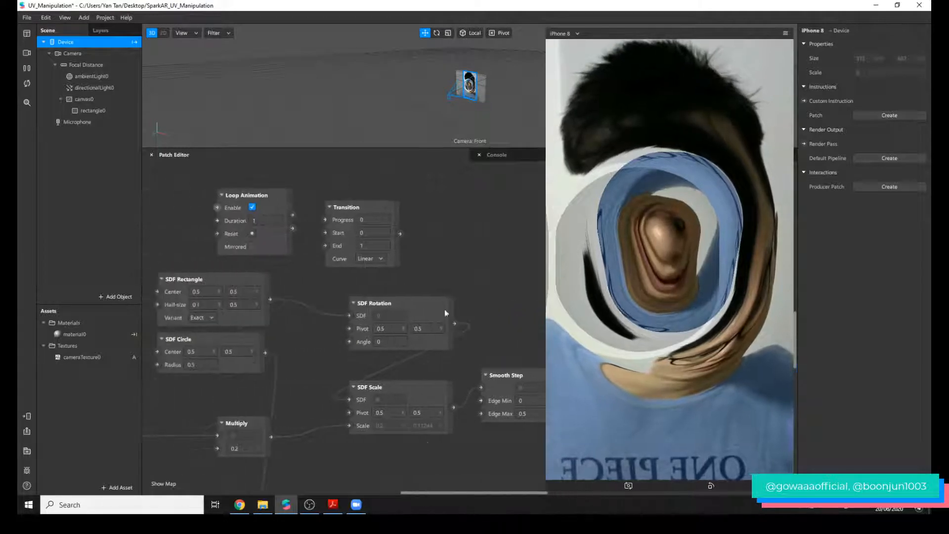
click(381, 245)
text(6)
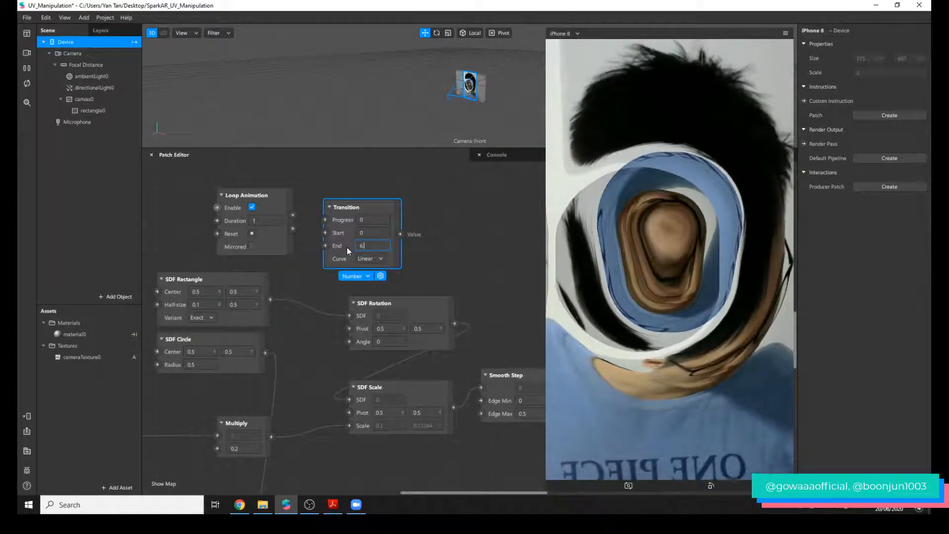
text(.28)
key(Return)
drag(293, 216, 325, 220)
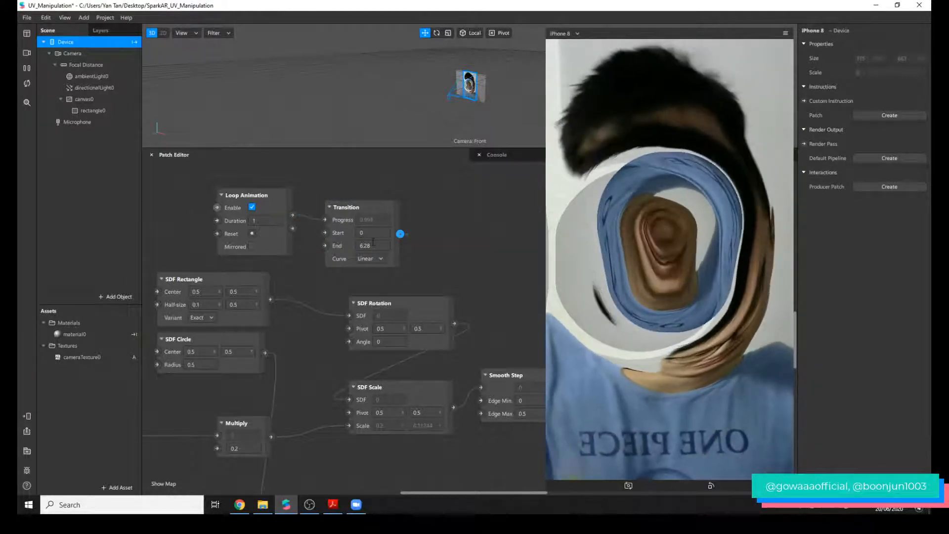
drag(343, 337, 348, 340)
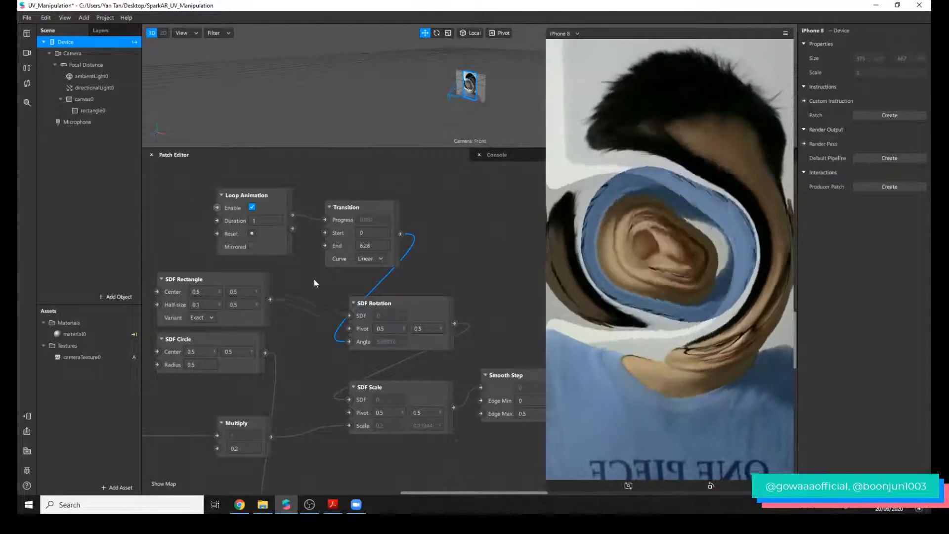
Relocate the SDF Star patch from lower in the graph to just below the SDF Circle, over the Multiply patch.
scroll(321, 287, down, 3)
scroll(315, 304, down, 5)
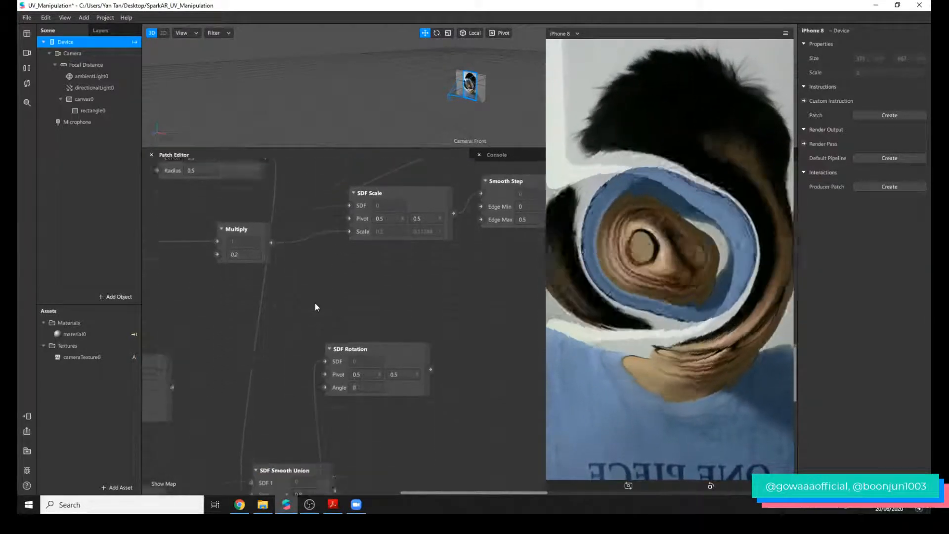
scroll(317, 306, down, 1)
scroll(315, 305, down, 1)
scroll(309, 402, down, 2)
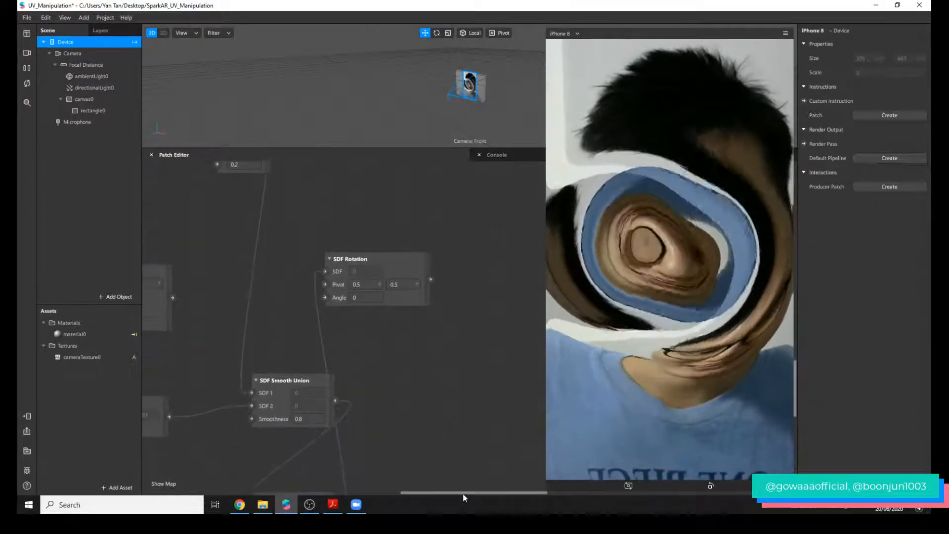
drag(463, 493, 411, 488)
drag(403, 277, 461, 198)
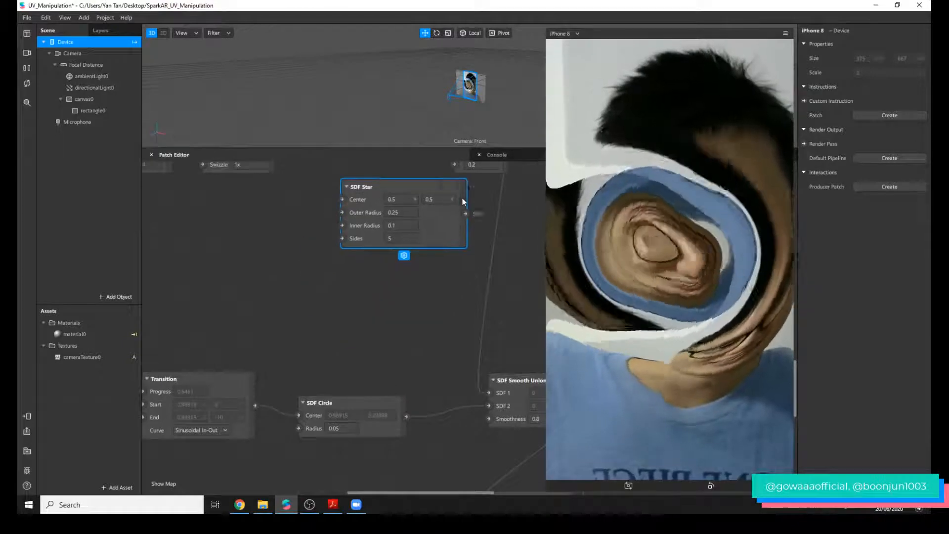
scroll(512, 244, up, 7)
scroll(474, 335, up, 2)
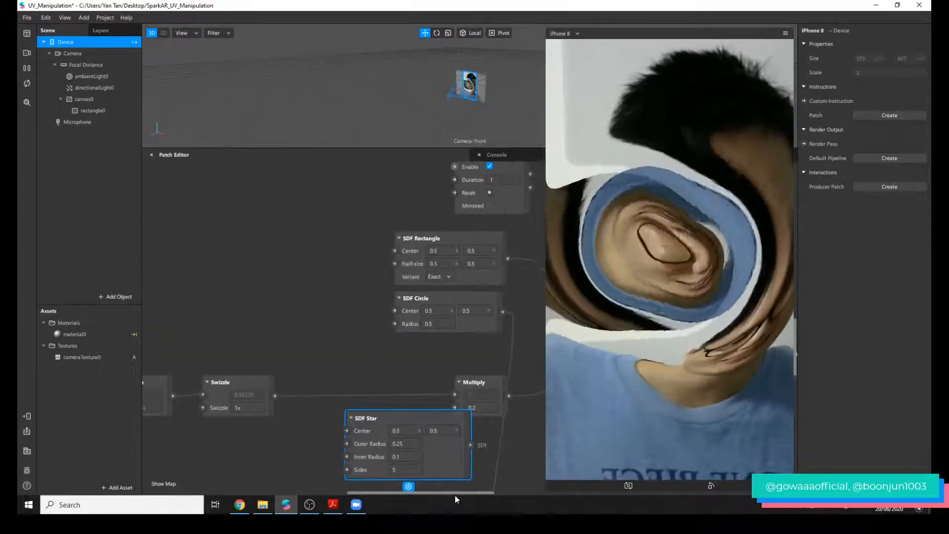
drag(462, 493, 495, 489)
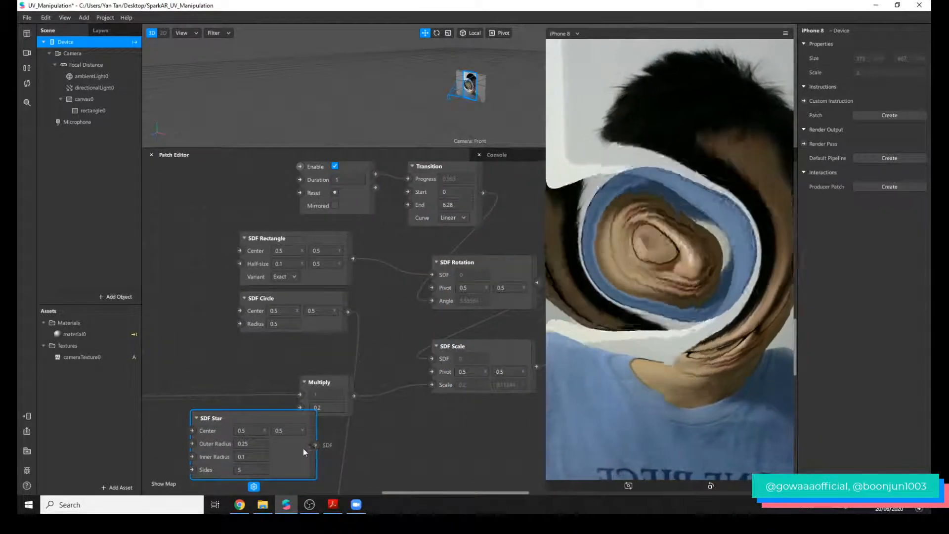
Connect SDF Star to the SDF Rotation's SDF input, and arrange the Multiply patch below the star patch.
drag(302, 439, 434, 275)
click(350, 392)
drag(350, 393, 338, 441)
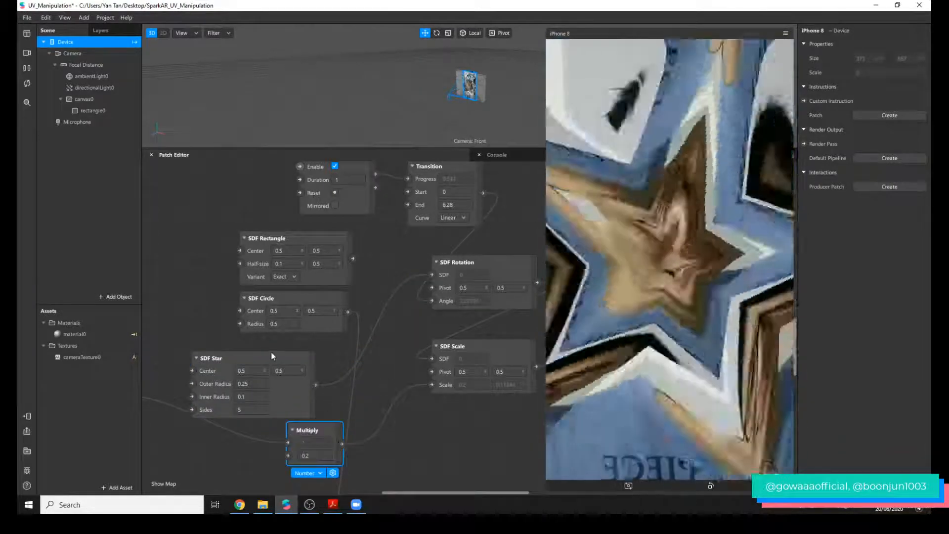
drag(313, 387, 349, 375)
Set the Loop Animation's Duration to 10.
scroll(338, 257, up, 1)
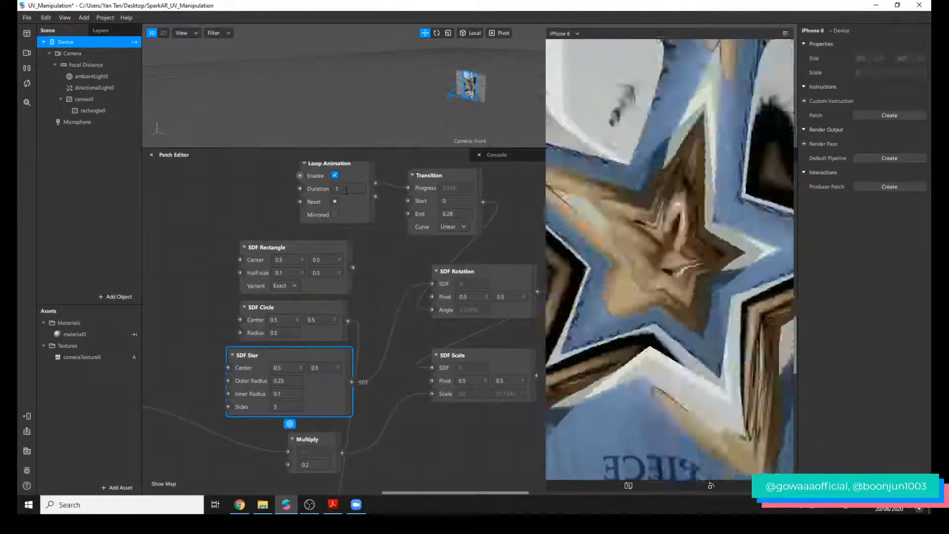
drag(345, 189, 319, 197)
text(10)
key(Return)
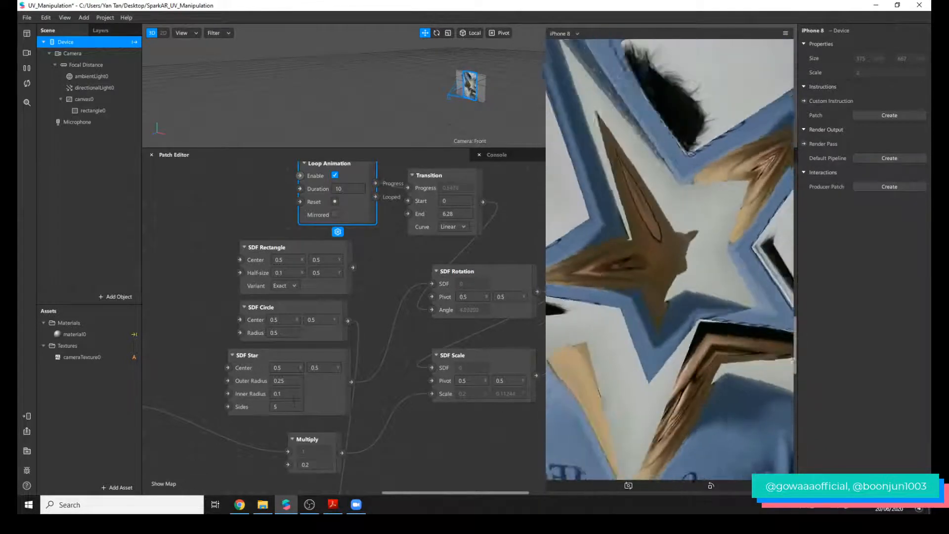
Try 6 Sides on the SDF Star and settle on 10.
click(292, 406)
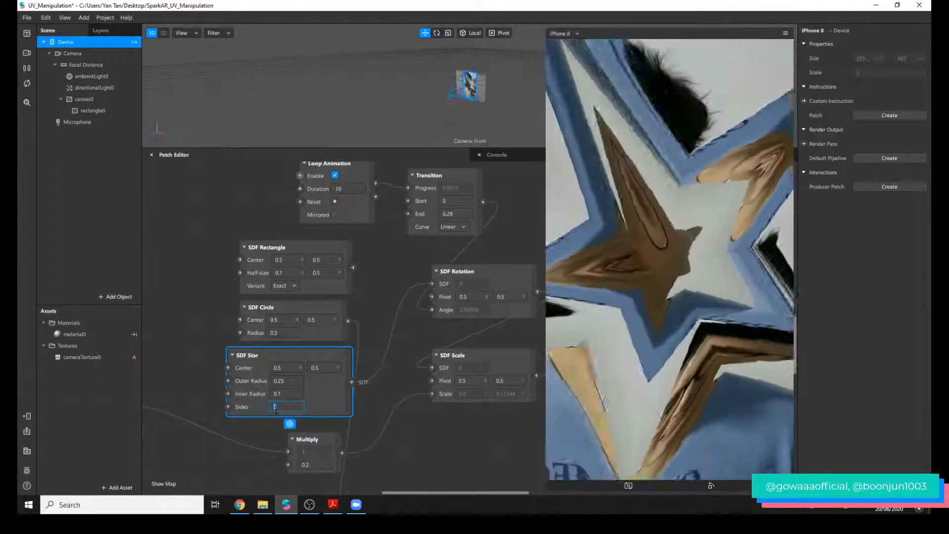
text(6)
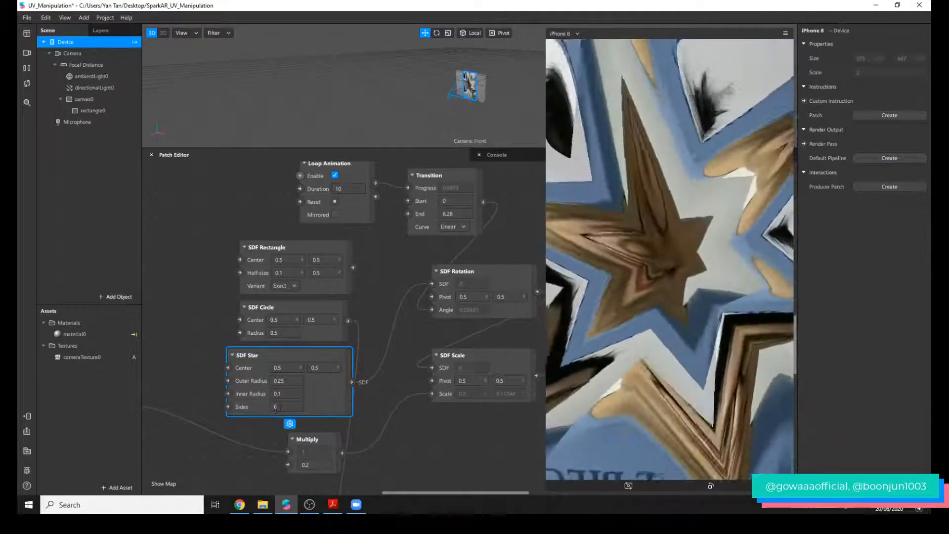
text(10)
key(Return)
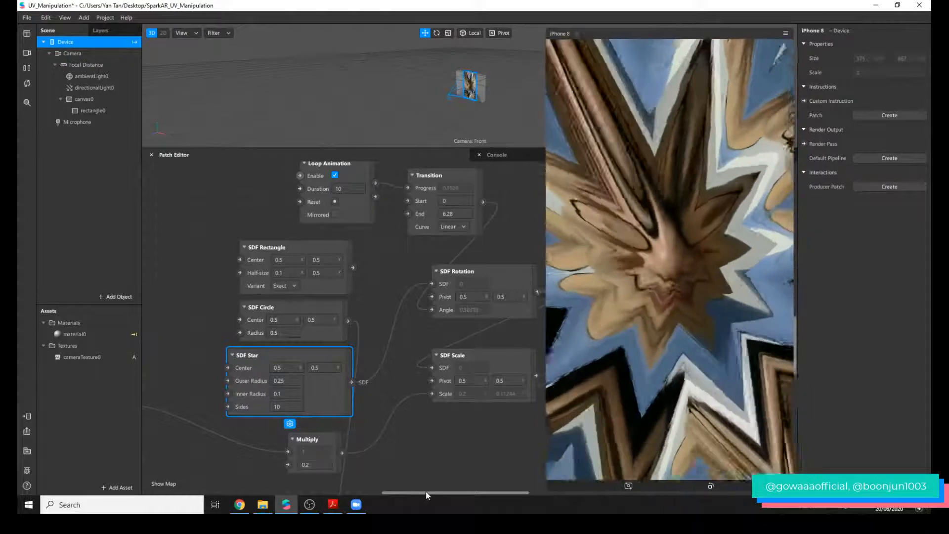
Widen the Patch Editor by narrowing the device preview, and review the Device, Unpack, Divide and Swizzle patches feeding Multiply.
scroll(494, 464, down, 1)
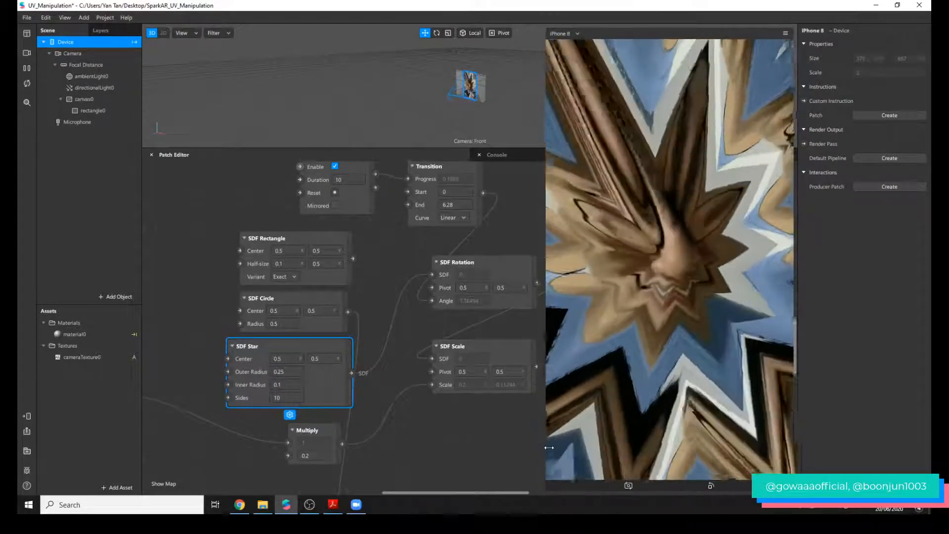
drag(549, 448, 666, 395)
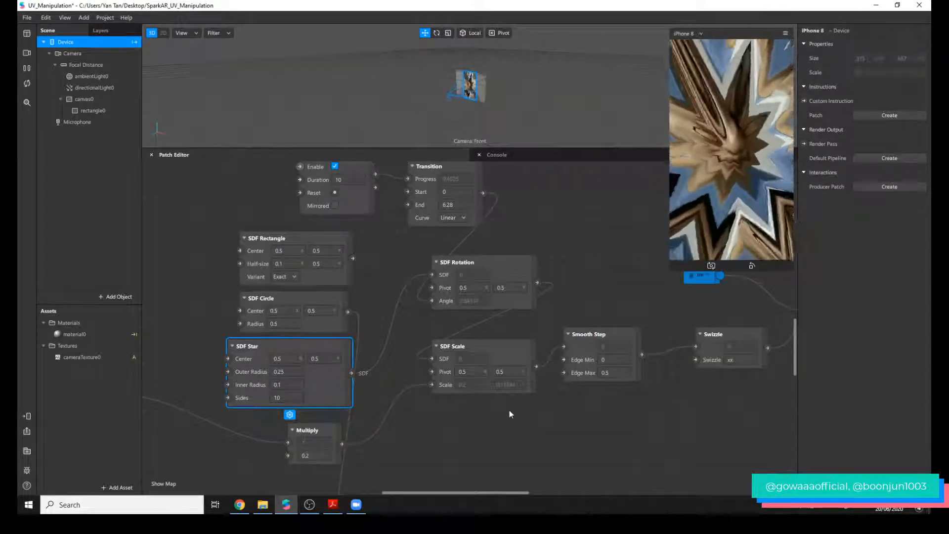
drag(500, 352, 375, 493)
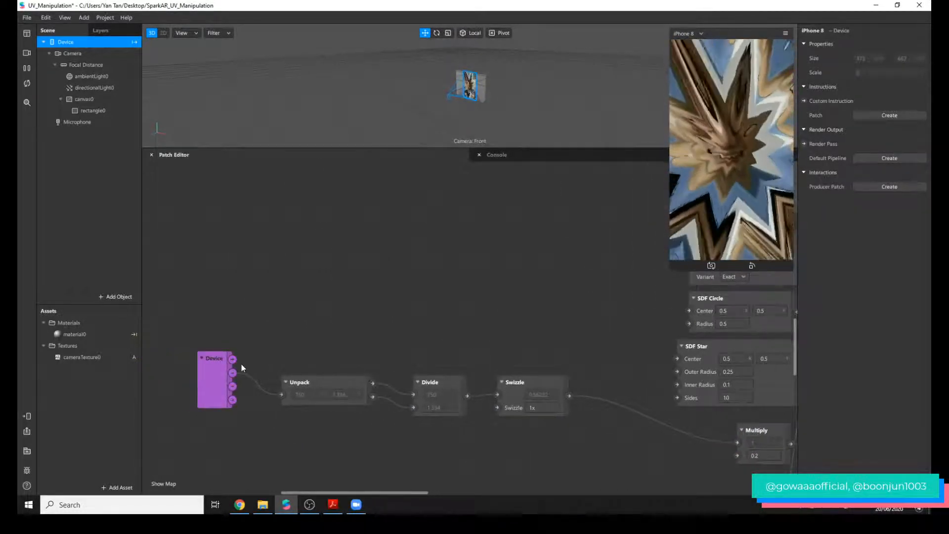
click(213, 368)
click(319, 380)
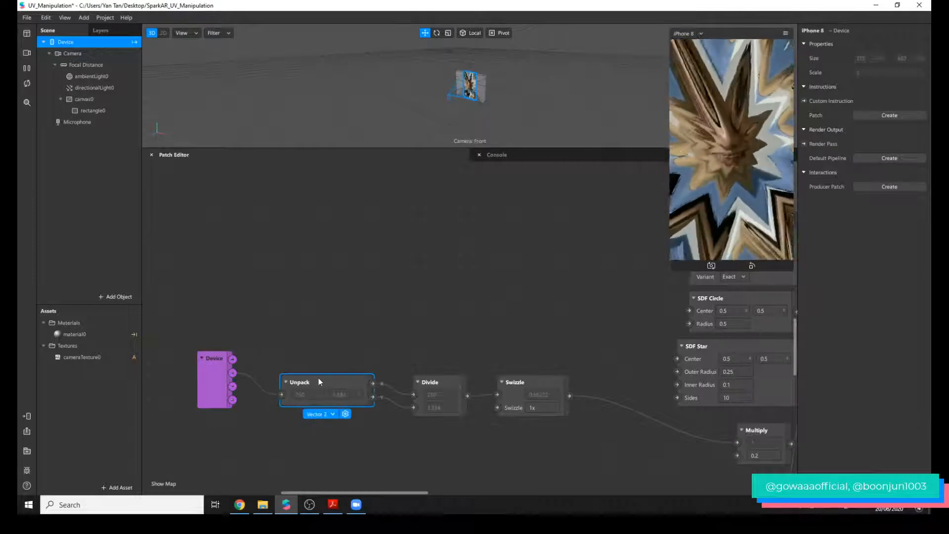
click(447, 383)
click(536, 382)
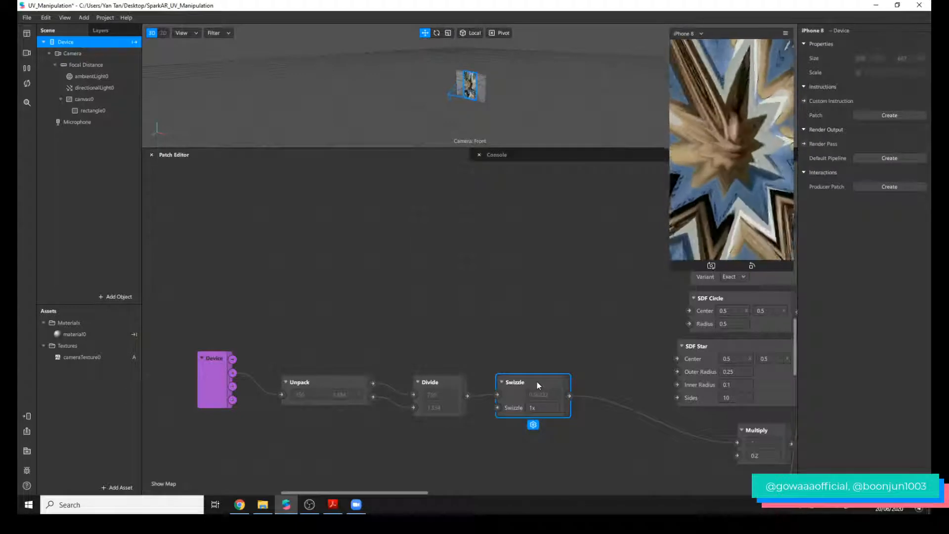
click(552, 438)
Try 0.5 and 1 as the Multiply patch's second value, and restore it to 0.2.
drag(405, 493, 485, 493)
click(413, 429)
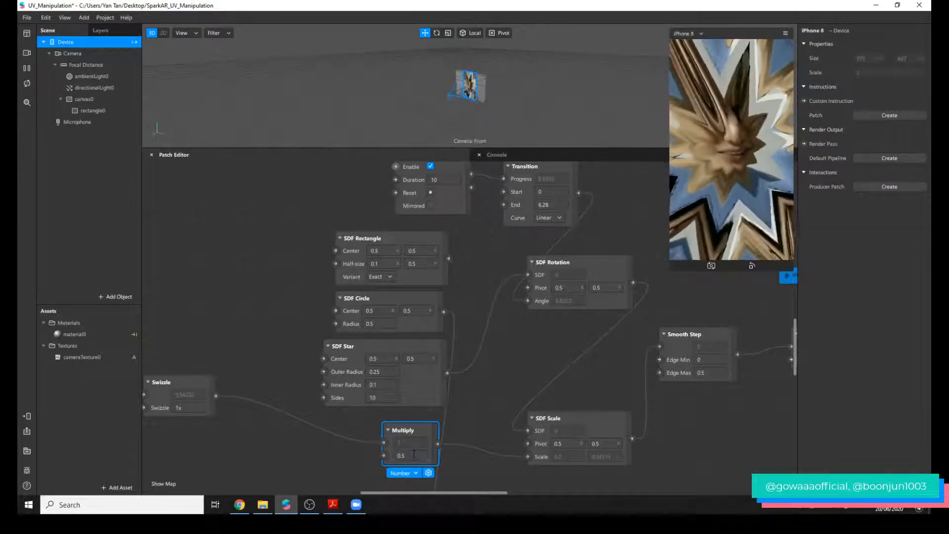
key(Return)
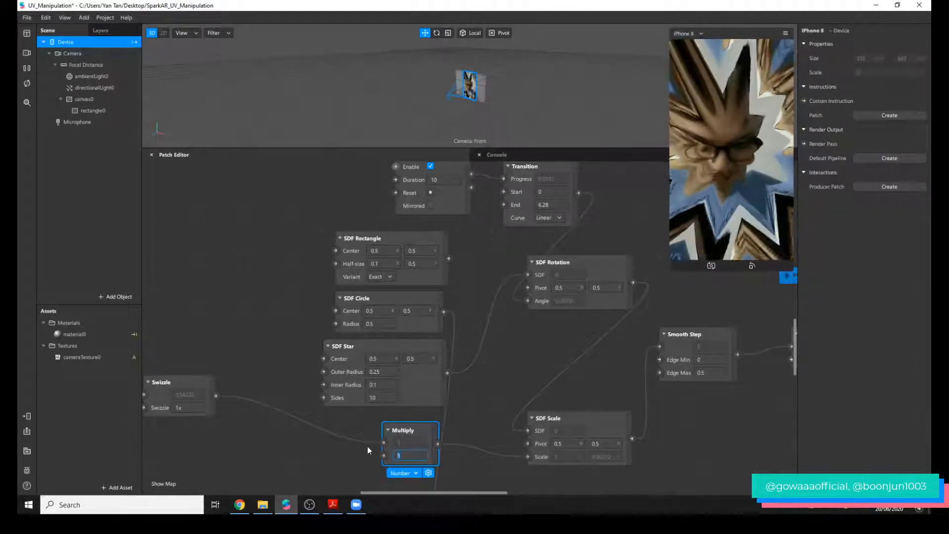
text(.2)
key(Return)
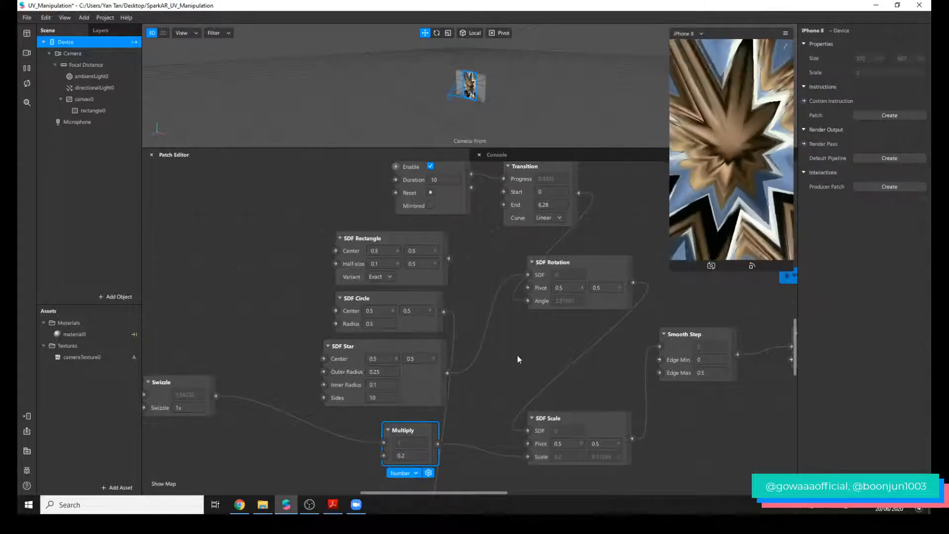
Connect SDF Star directly to SDF Scale's SDF input, shifting the SDF Rotation and SDF Star patches to make the wiring clearer.
scroll(534, 478, down, 1)
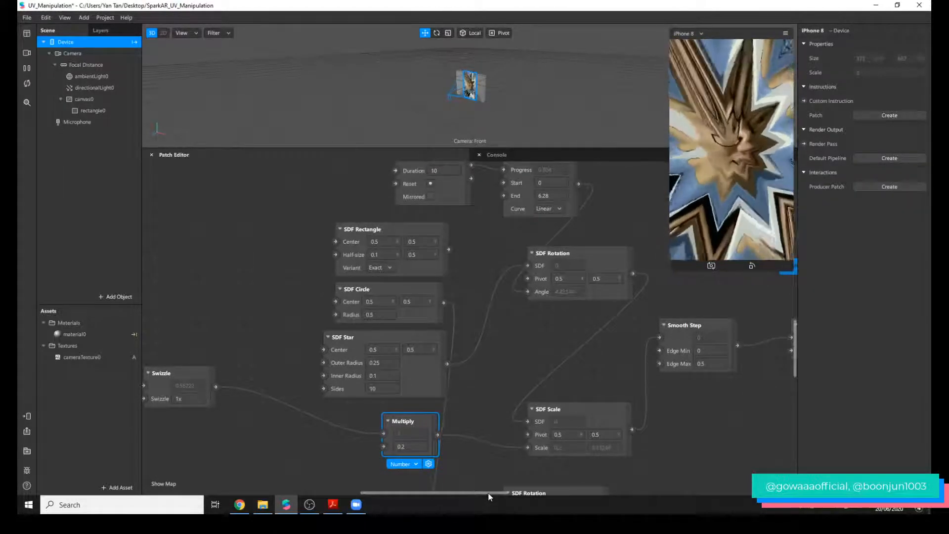
scroll(505, 460, right, 3)
click(527, 417)
drag(515, 259, 503, 295)
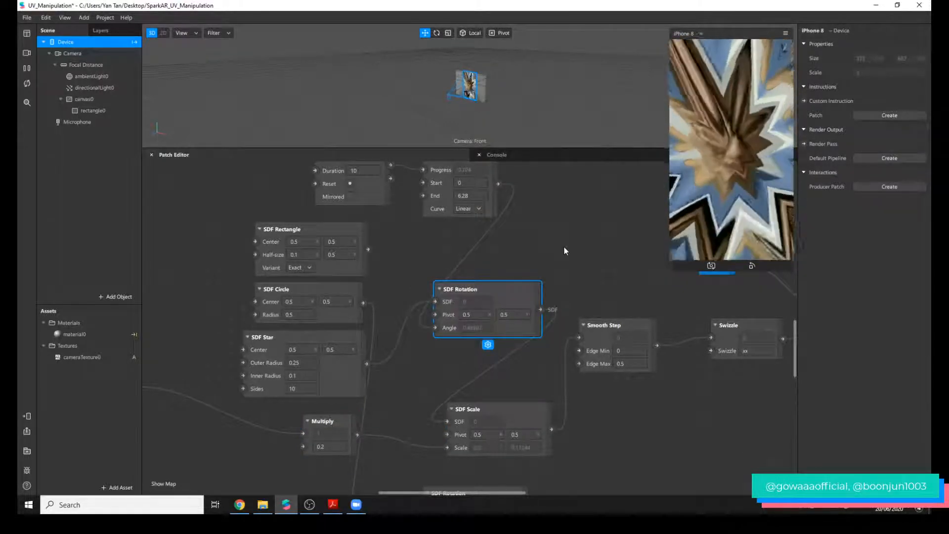
drag(367, 364, 448, 422)
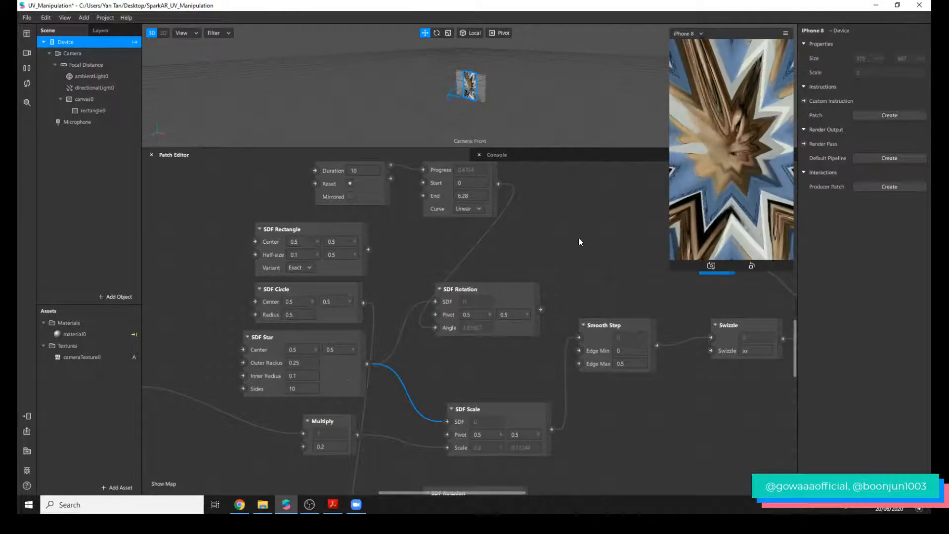
drag(362, 385, 374, 398)
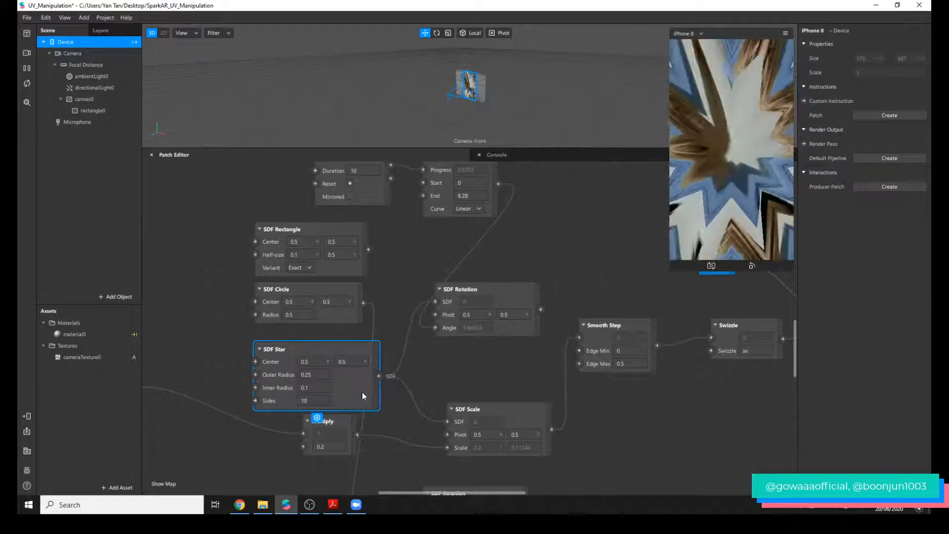
Review the SDF Scale and Smooth Step patches, and move Smooth Step slightly lower, between SDF Scale and Swizzle.
click(528, 413)
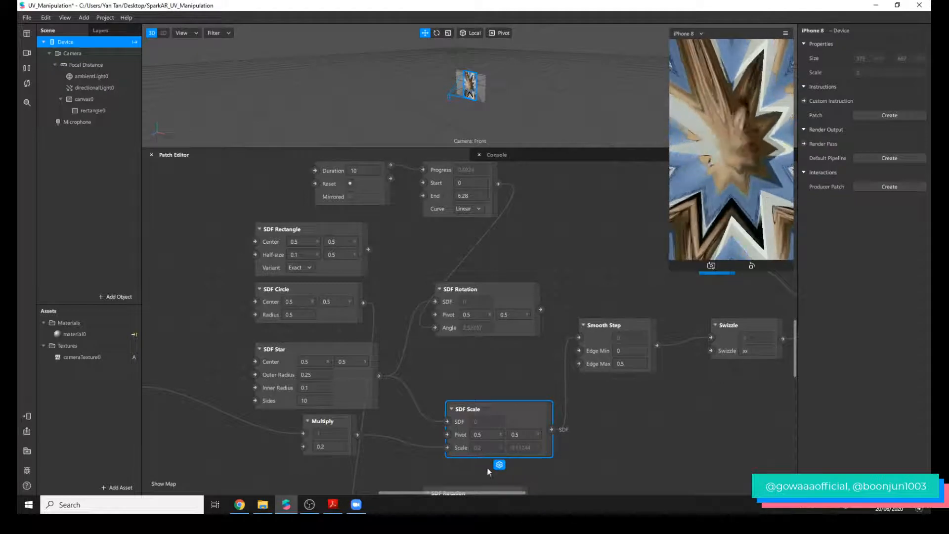
click(601, 324)
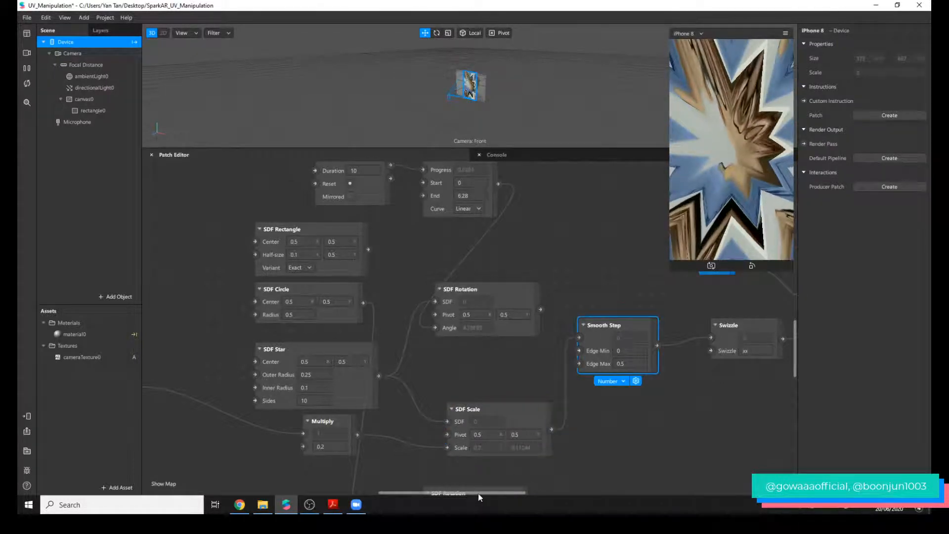
drag(478, 493, 521, 491)
drag(416, 352, 446, 395)
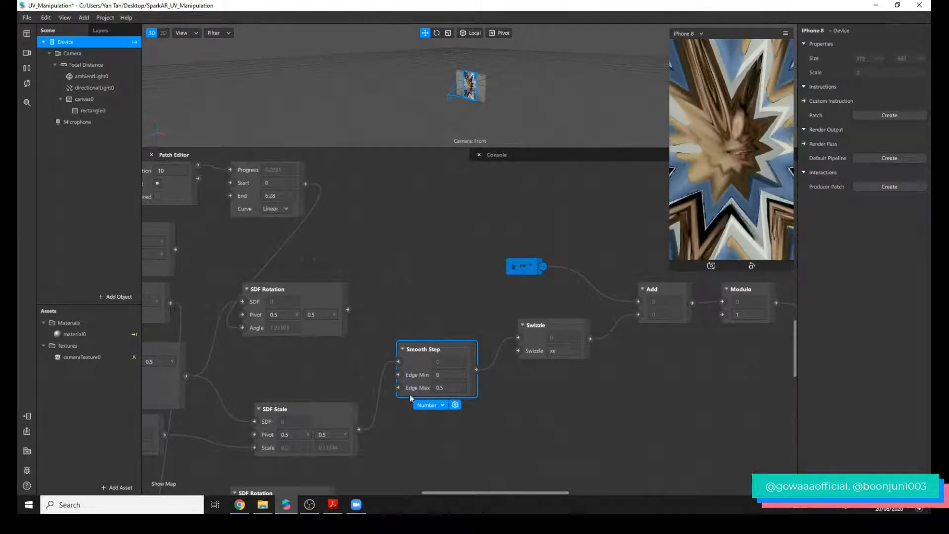
Examine the Swizzle, uv and Modulo patches in the chain leading to the final uv sender.
click(544, 348)
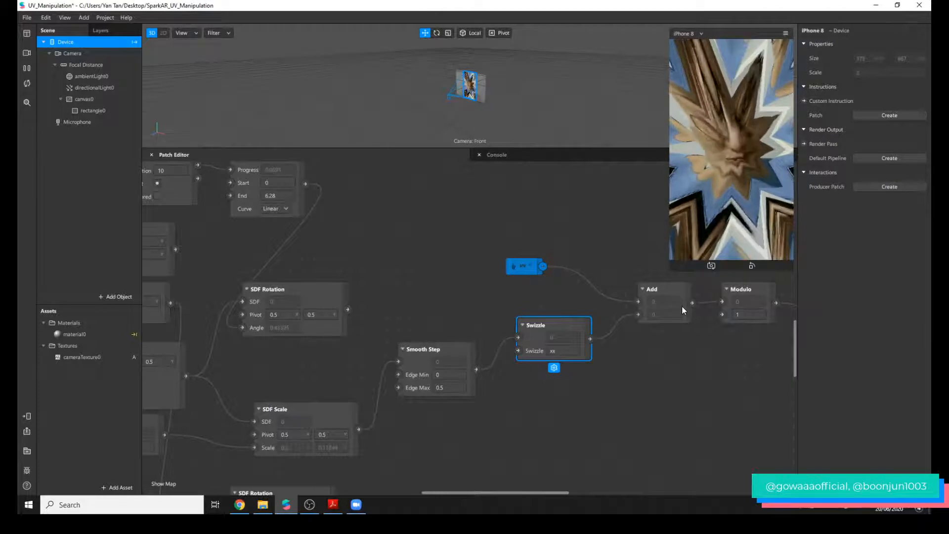
click(522, 266)
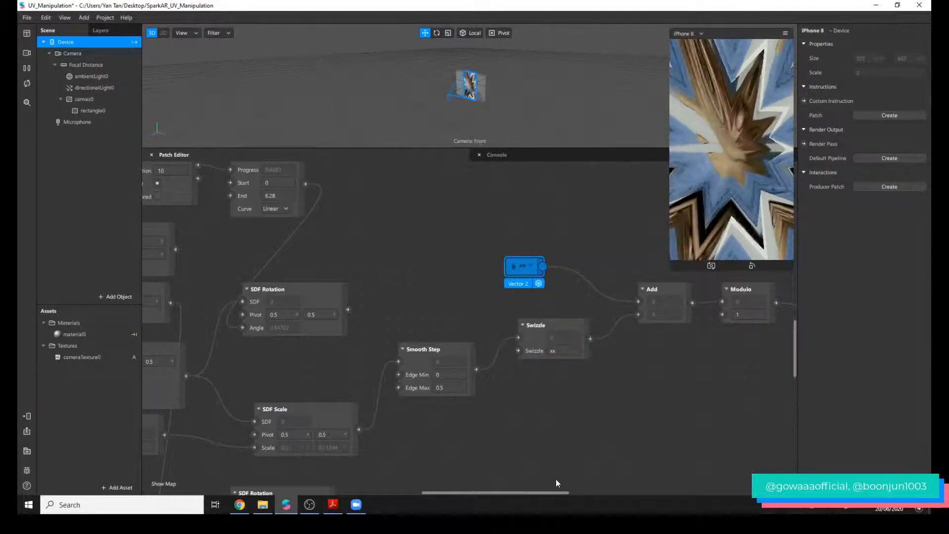
drag(558, 491, 600, 365)
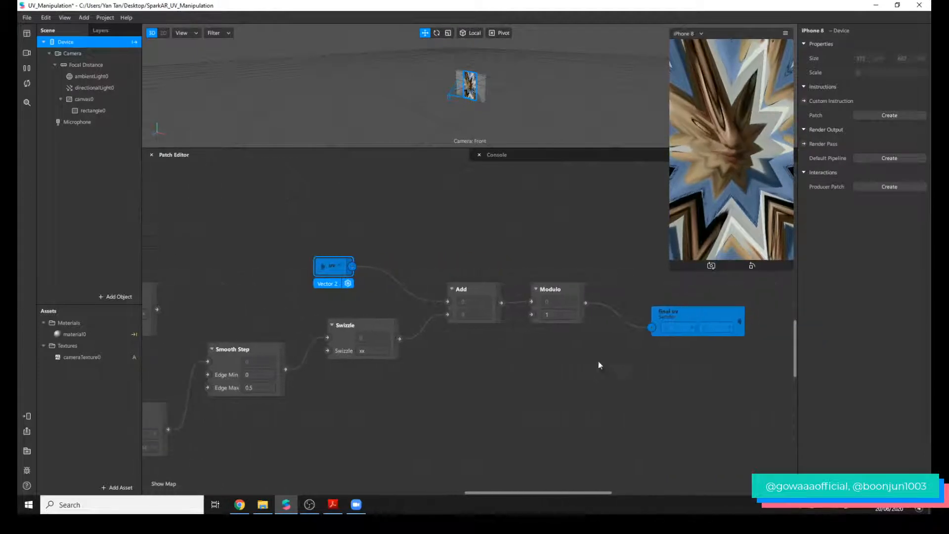
click(559, 288)
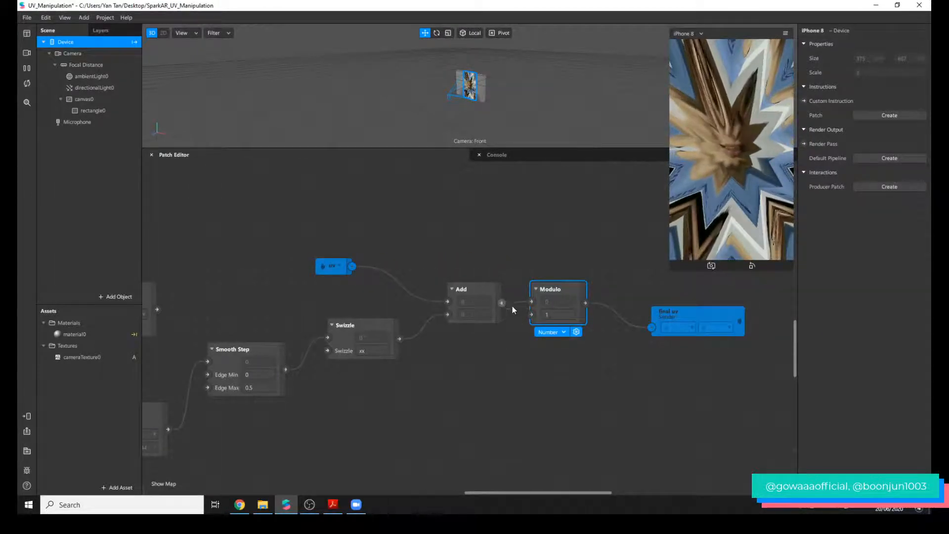
Try bypassing Modulo by connecting Add directly to final uv, and reconnect Modulo to final uv.
drag(502, 302, 653, 327)
click(635, 343)
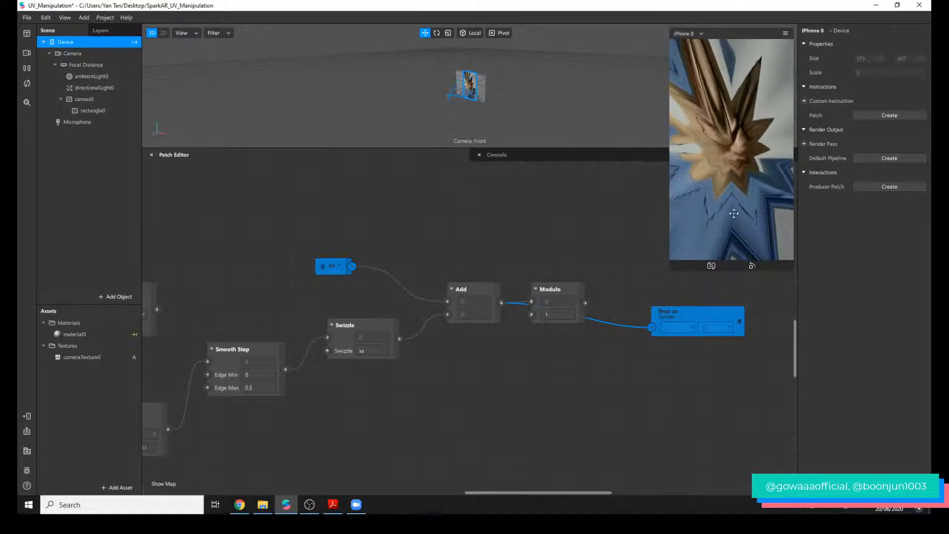
drag(586, 303, 651, 327)
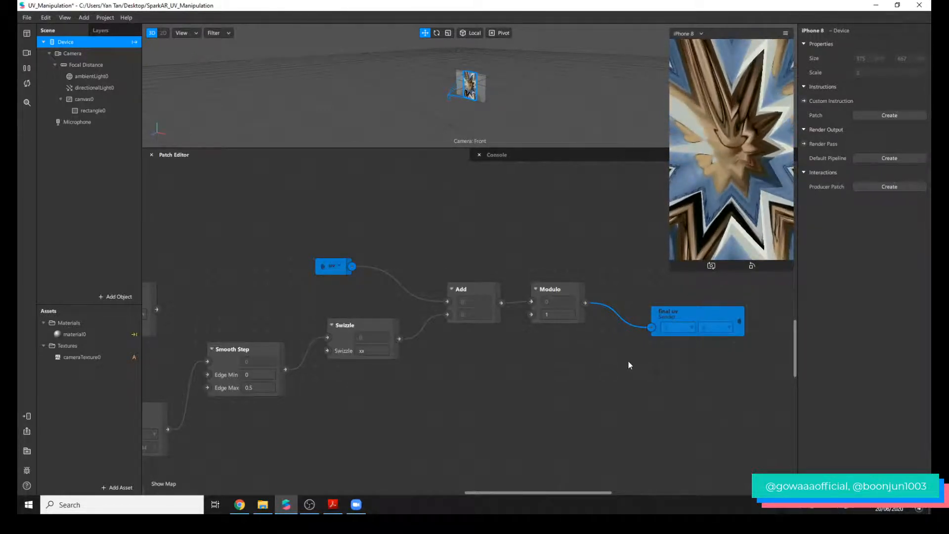
Delete the SDF Rotation patch beside SDF Star, along with the Loop Animation and Transition patches that drive its angle.
scroll(586, 468, down, 3)
drag(584, 492, 491, 493)
scroll(476, 299, up, 4)
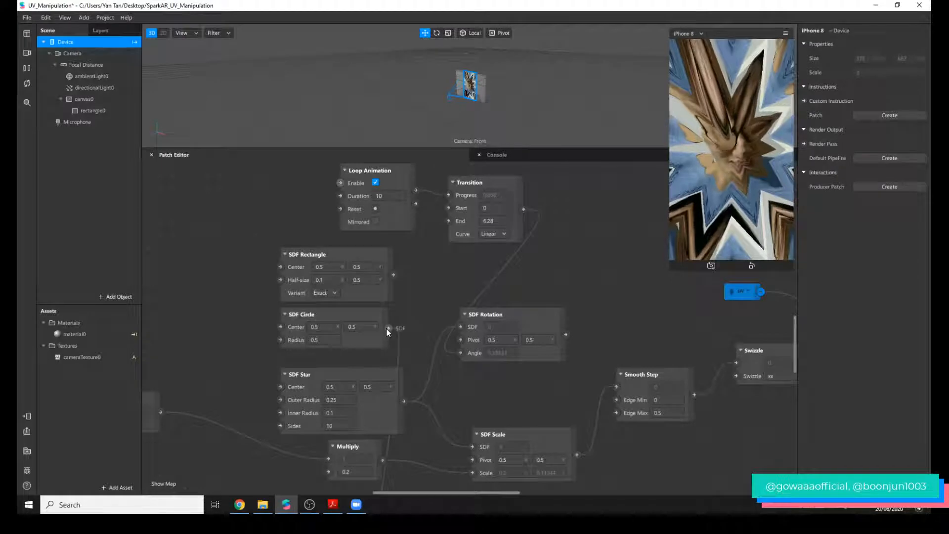
click(540, 329)
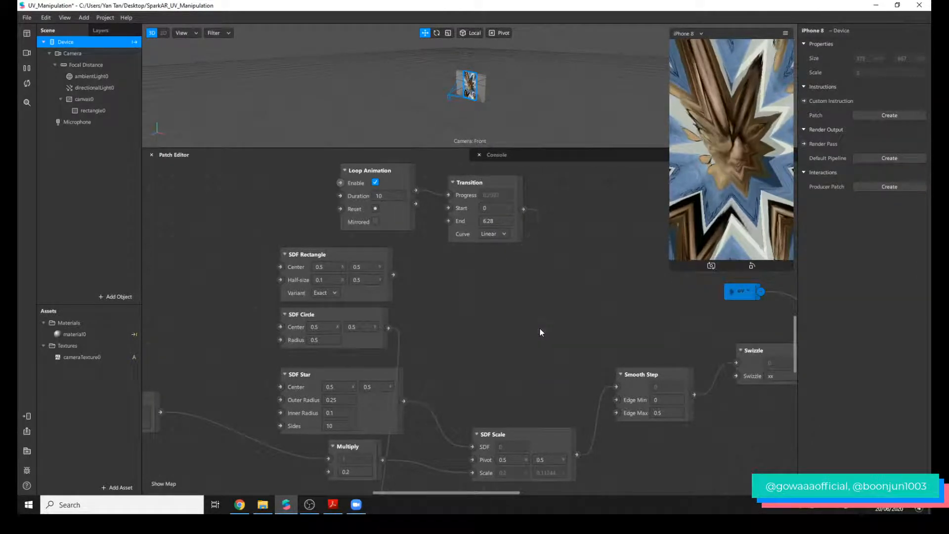
key(Delete)
drag(565, 206, 357, 218)
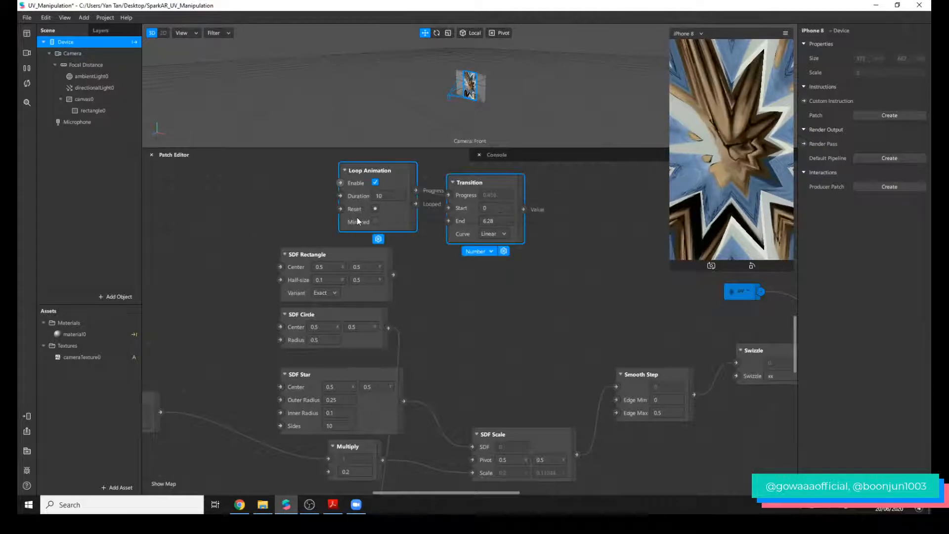
key(Delete)
Connect SDF Circle to SDF Scale's SDF input in place of SDF Star, and enlarge the device preview.
drag(372, 322, 473, 447)
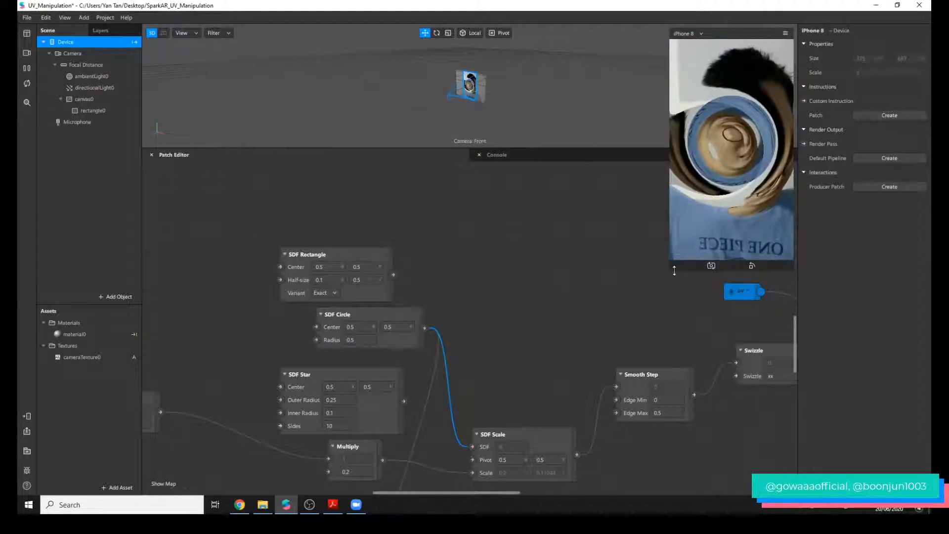
drag(674, 271, 604, 324)
Move SDF Star above SDF Rectangle and SDF Circle to just above Multiply, and enlarge the device preview further.
drag(384, 413, 348, 197)
click(404, 326)
drag(403, 325, 381, 384)
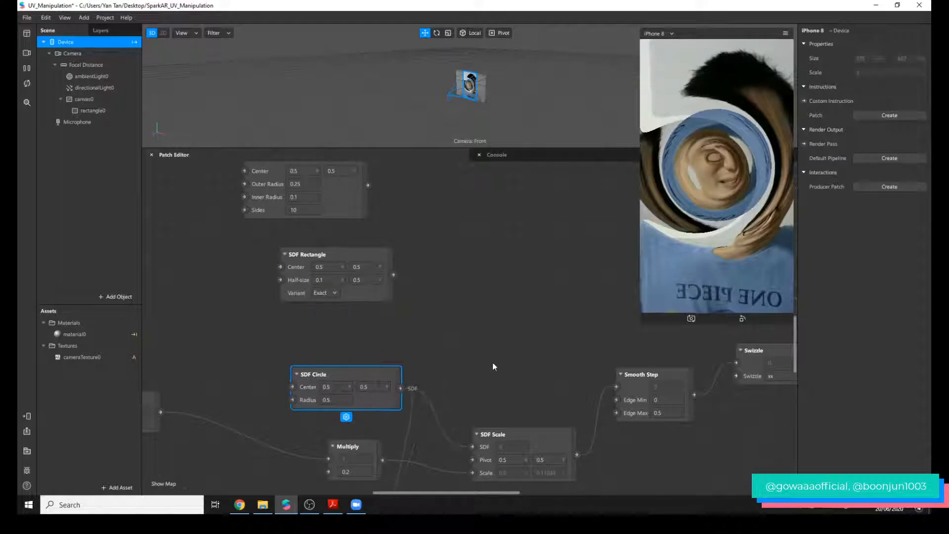
scroll(528, 354, down, 5)
drag(639, 326, 615, 328)
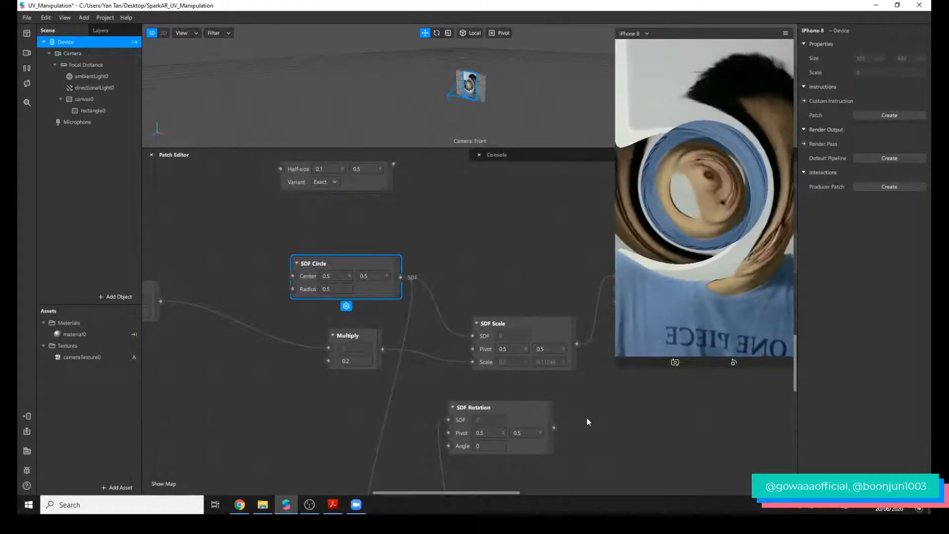
Delete the remaining SDF Rotation patch between SDF Scale and the first SDF Smooth Union.
click(551, 418)
scroll(561, 413, down, 1)
scroll(562, 413, down, 4)
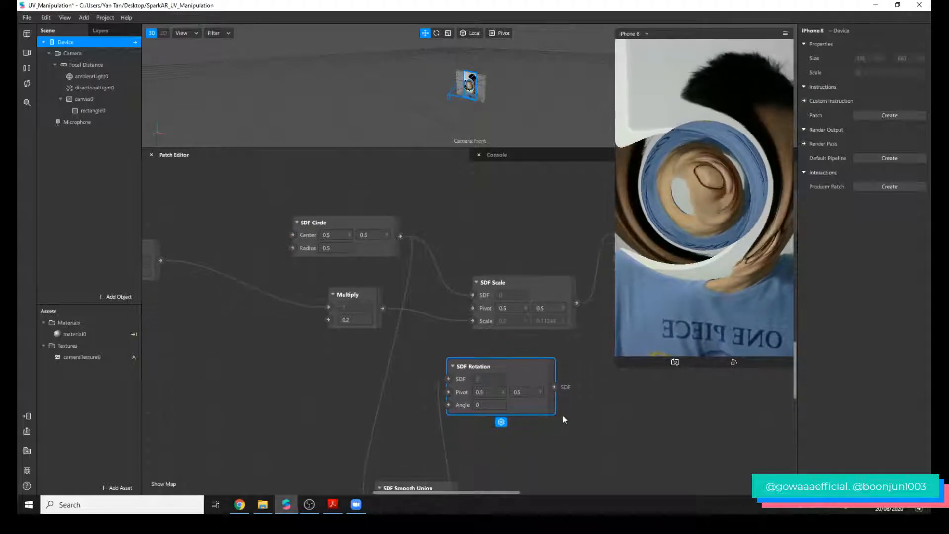
scroll(558, 416, up, 1)
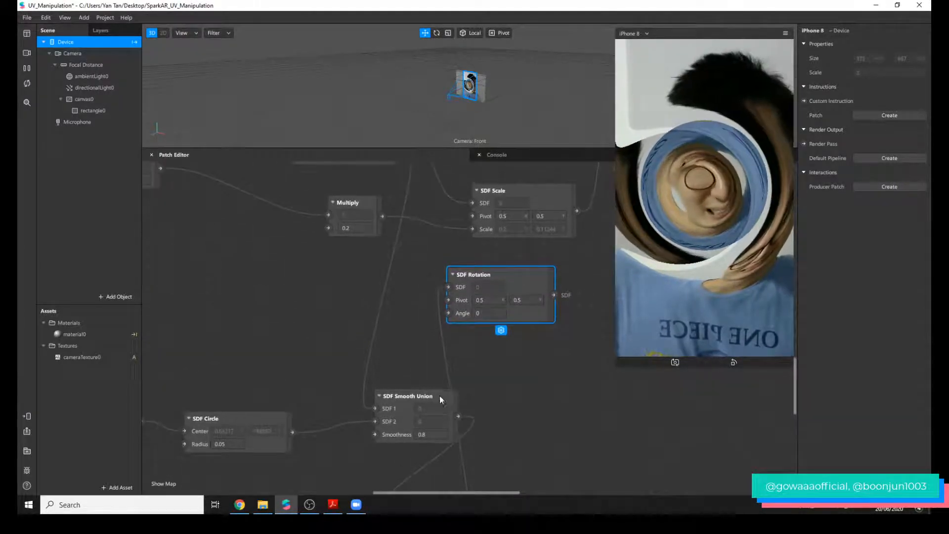
key(Delete)
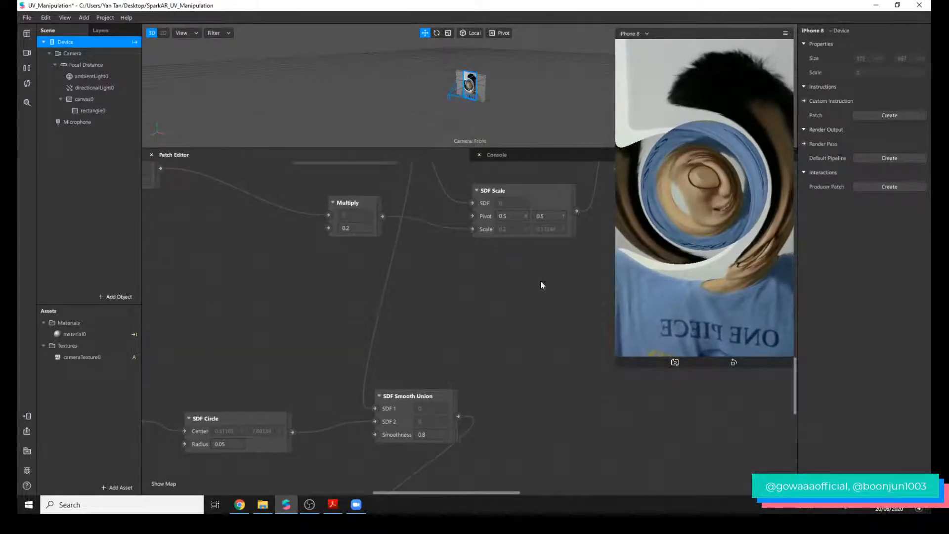
Move the SDF Circle with radius 0.5 below Multiply, close to the circle patch feeding the first SDF Smooth Union.
ctrl+scroll(477, 394, down, 3)
scroll(386, 440, down, 3)
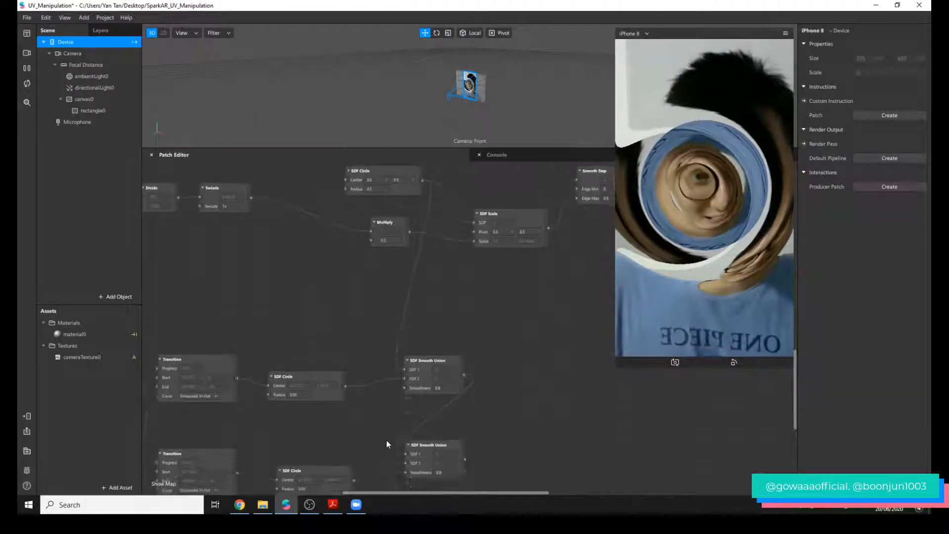
drag(395, 493, 350, 490)
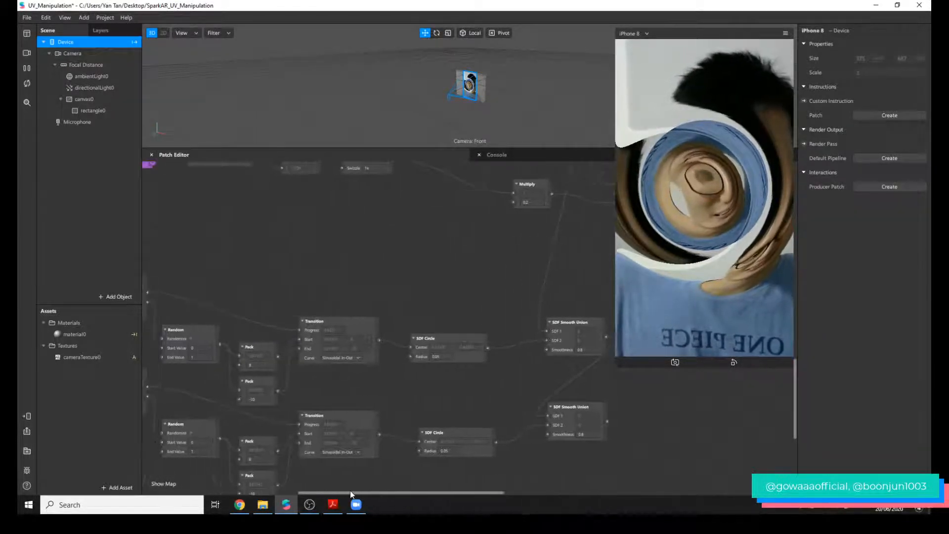
scroll(559, 286, up, 4)
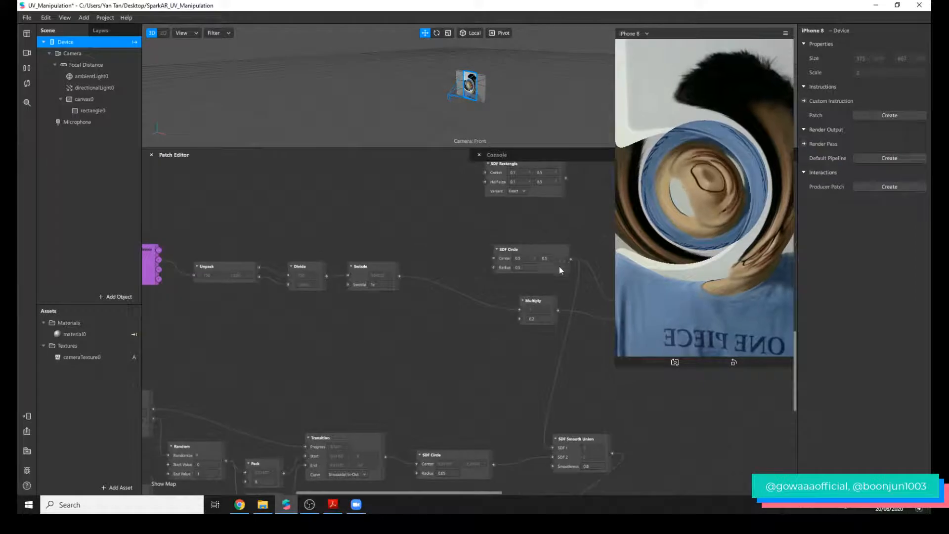
drag(559, 266, 504, 416)
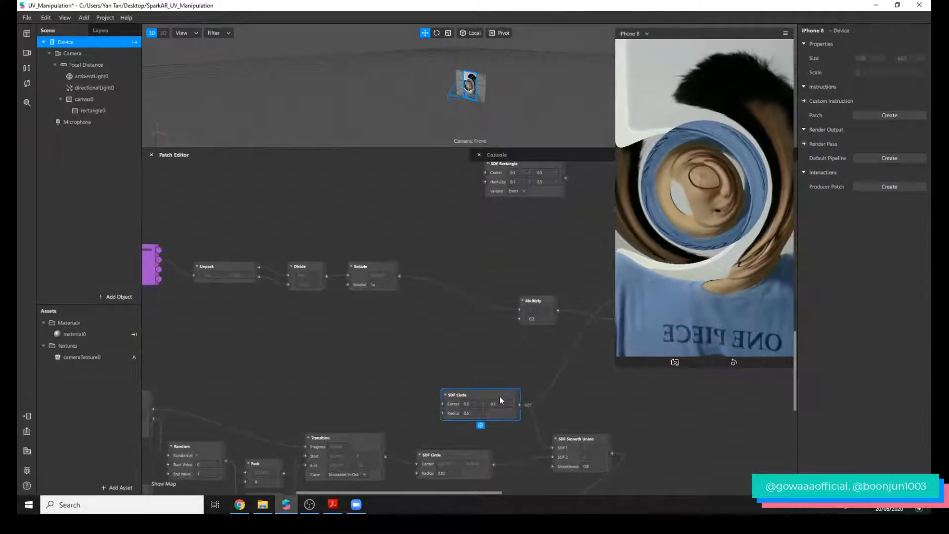
ctrl+scroll(503, 411, up, 2)
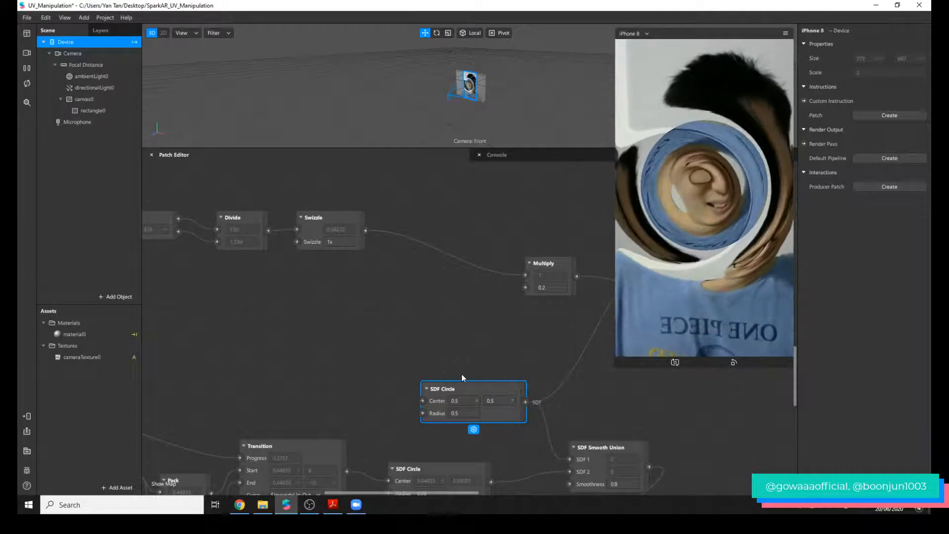
Rename the SDF Circle with radius 0.5 to Middle Circle and shift it slightly up and to the left.
double_click(459, 389)
text(Mid)
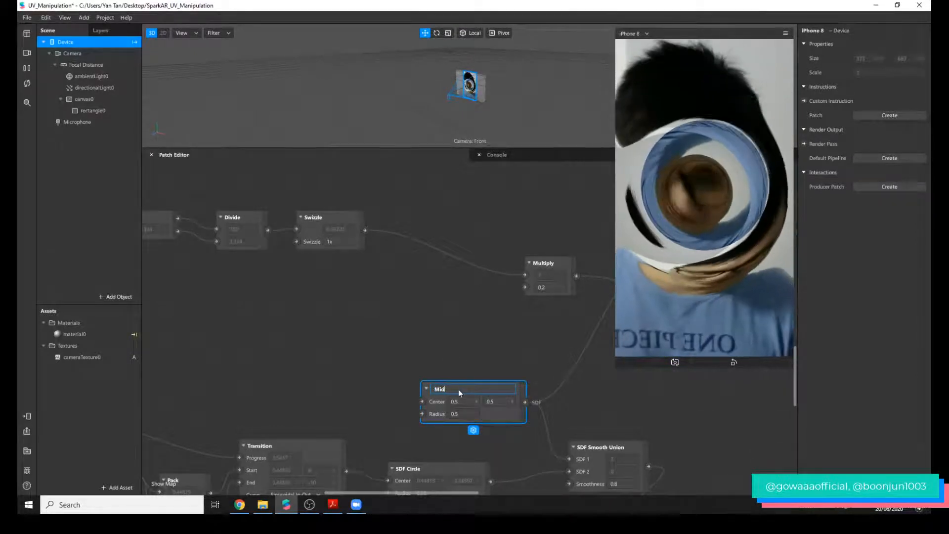
text(dle Circle)
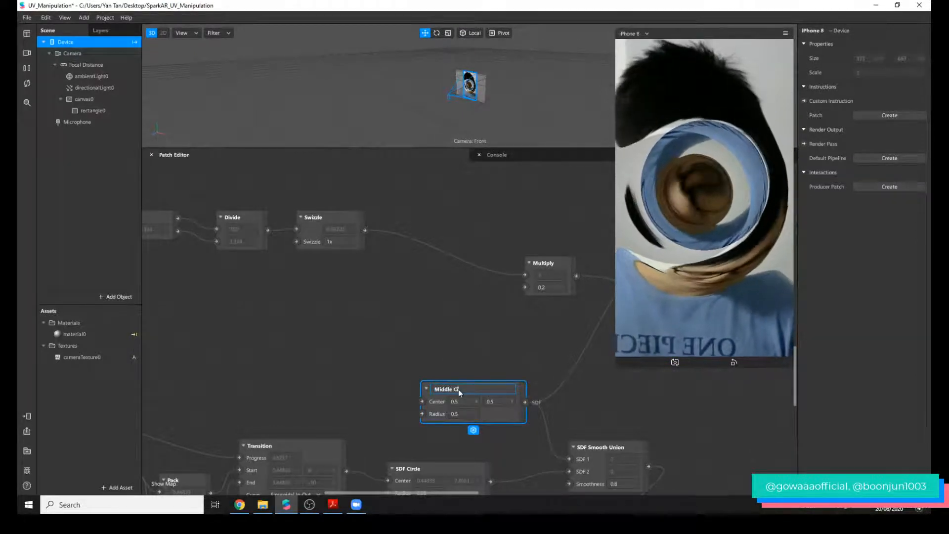
key(Return)
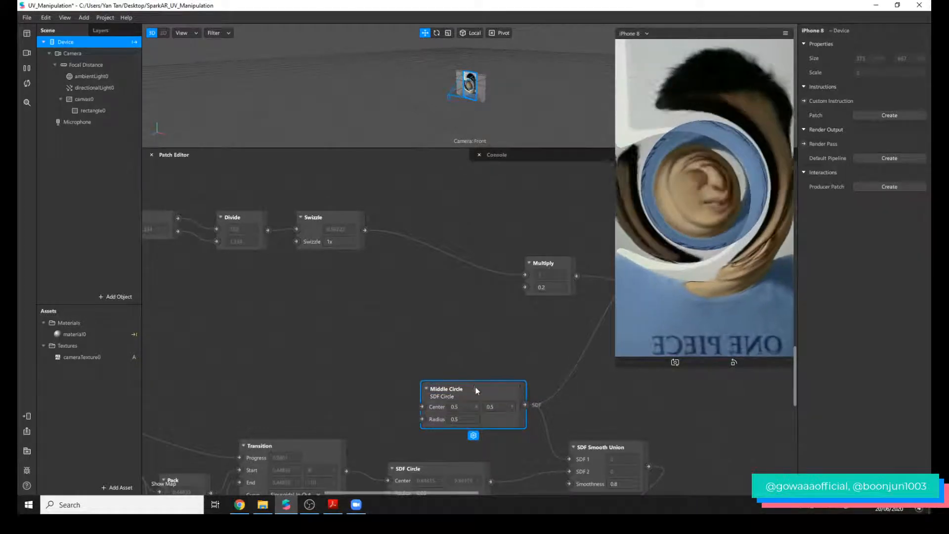
drag(459, 392, 436, 369)
Rename the two animated SDF Circle patches below Middle Circle as Circle 1 and Circle 2, from upper to lower.
scroll(482, 385, down, 3)
scroll(482, 384, down, 1)
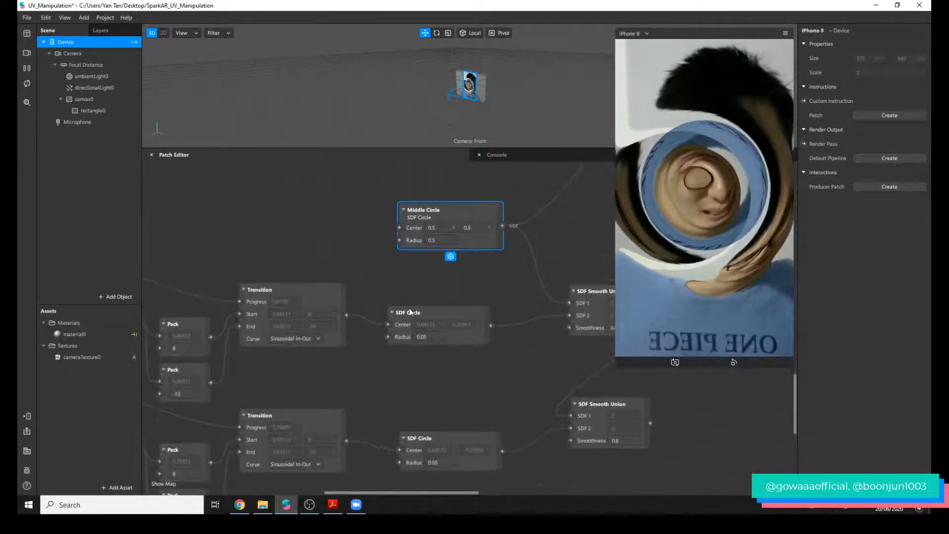
double_click(422, 313)
text(d)
key(BackSpace)
text(Circle 1)
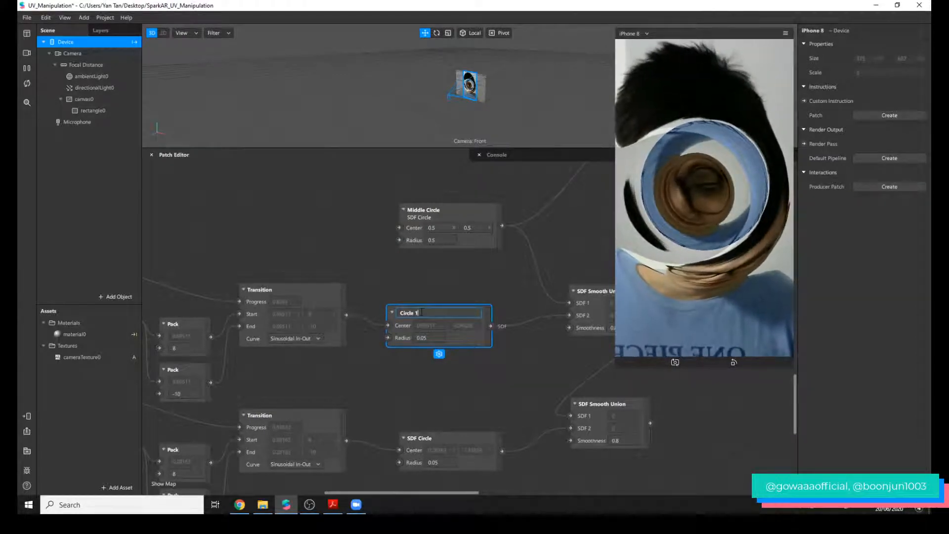
key(Return)
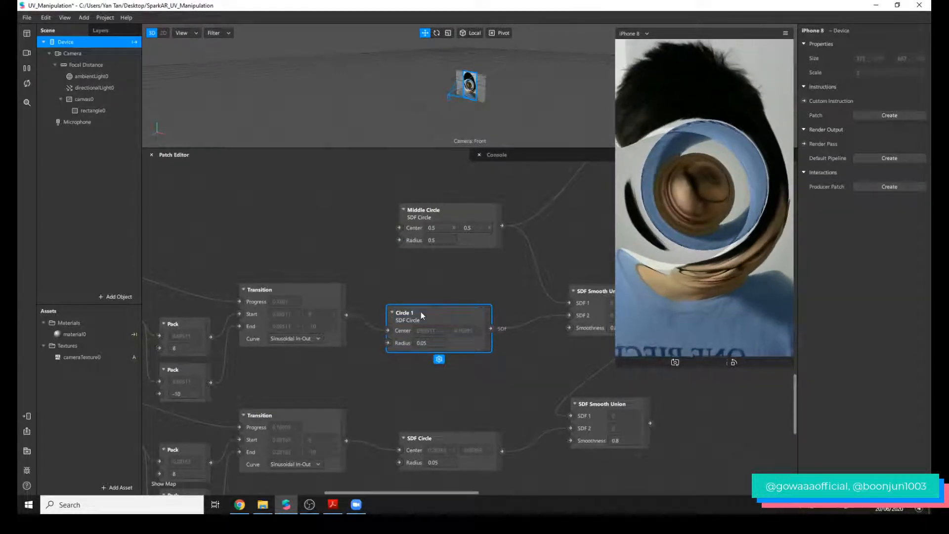
double_click(433, 438)
text(Ci)
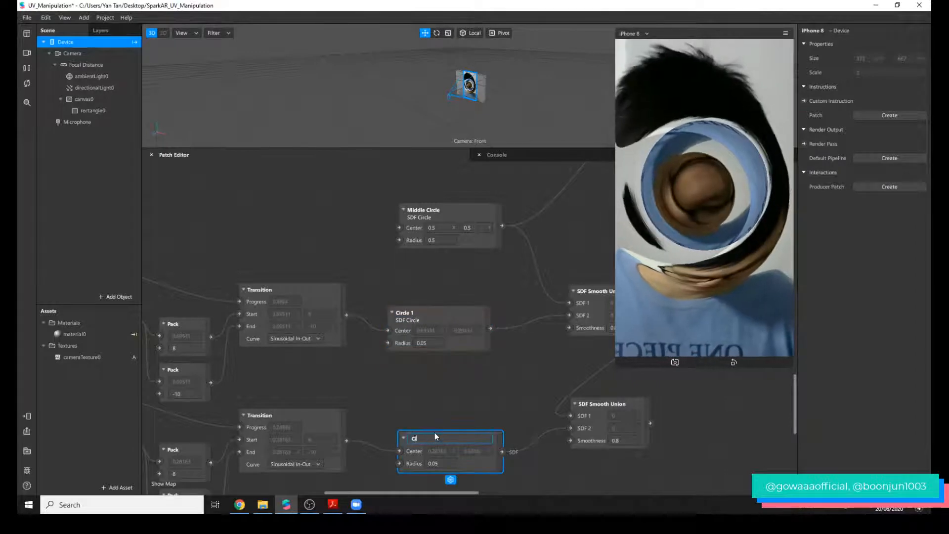
text(rcle 2)
key(Return)
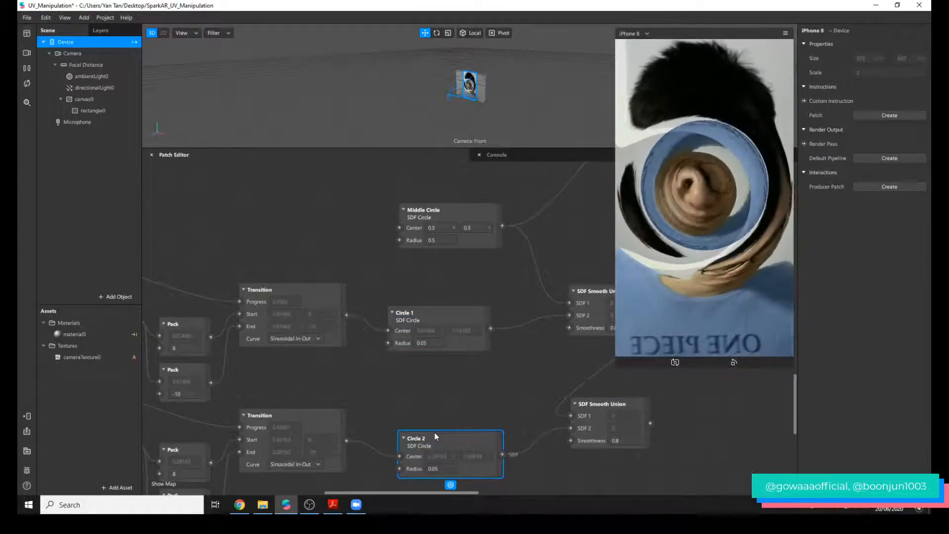
Review the Loop Animation, Random and Pack chain driving Circle 1, lowering the second Loop Animation and raising the upper Pack slightly.
scroll(524, 377, up, 2)
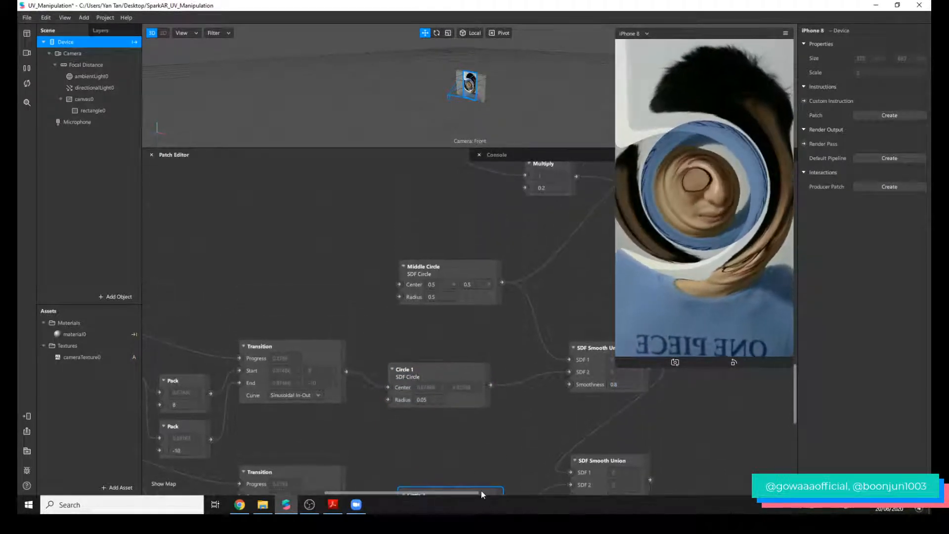
drag(474, 491, 432, 489)
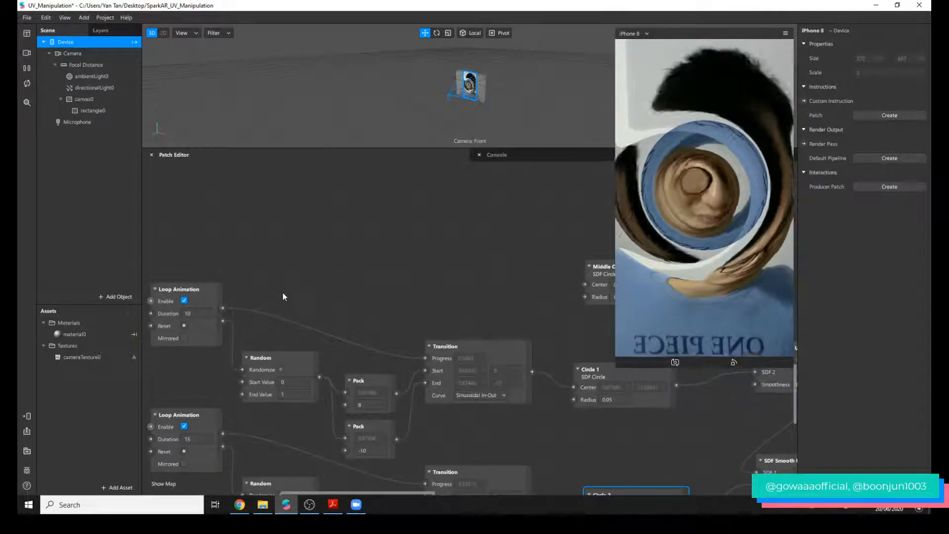
drag(214, 421, 202, 455)
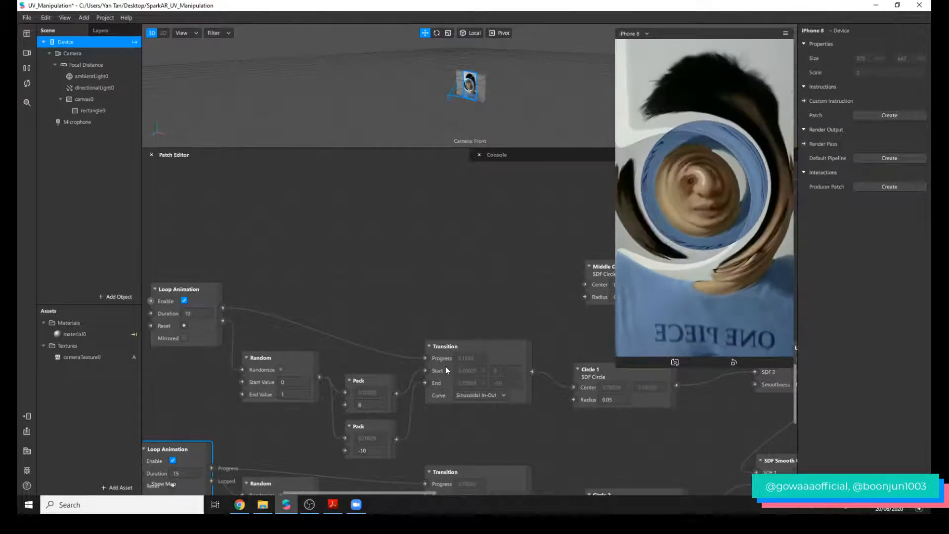
click(303, 372)
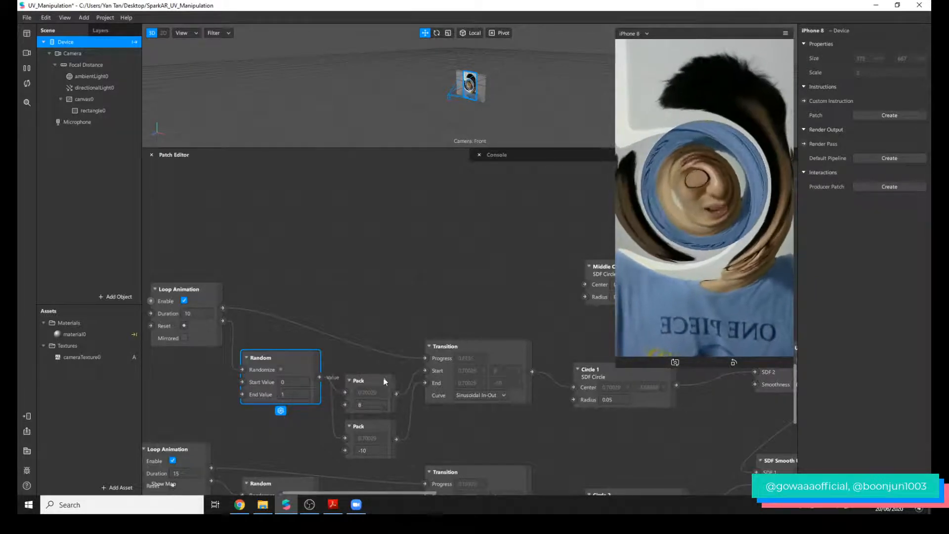
drag(383, 381, 384, 369)
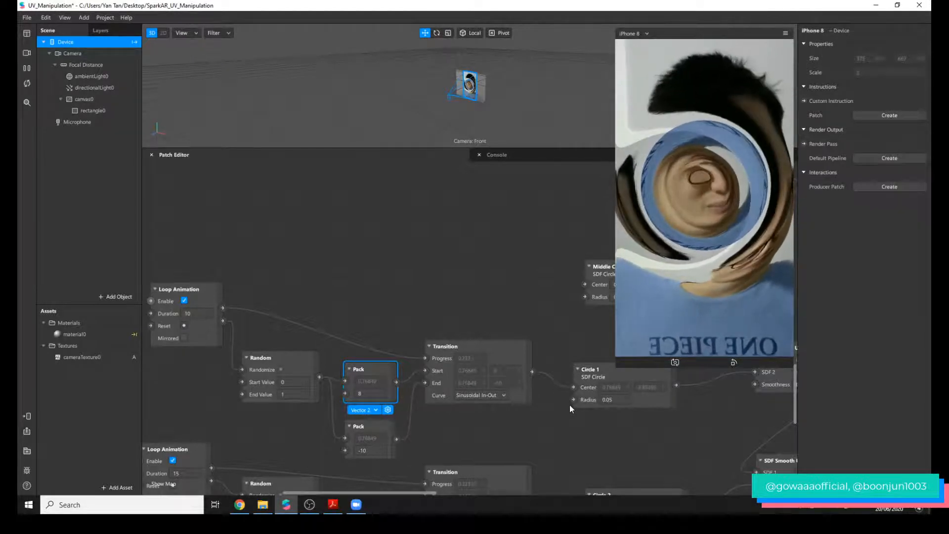
Connect the SDF Smooth Union of Middle Circle and Circle 1 to SDF Scale's SDF input.
drag(429, 491, 506, 491)
click(464, 353)
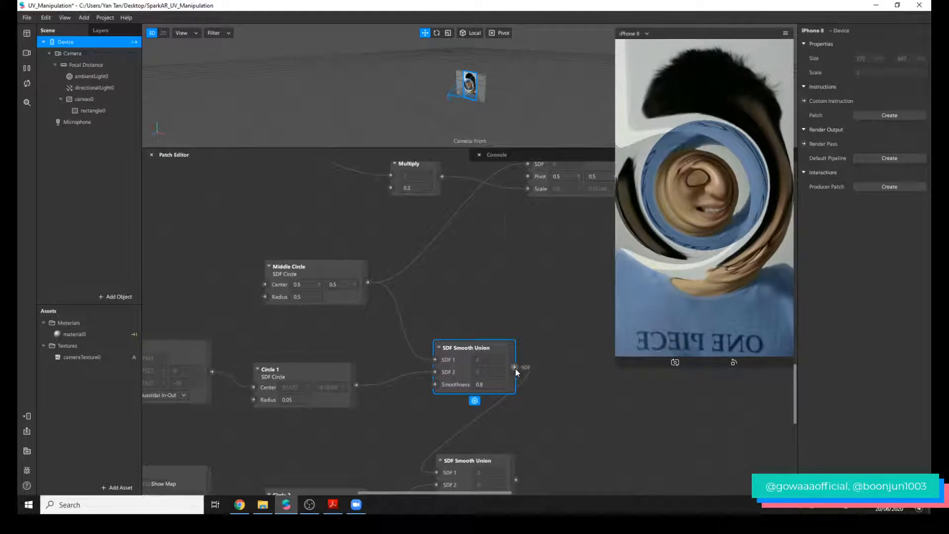
drag(516, 369, 529, 165)
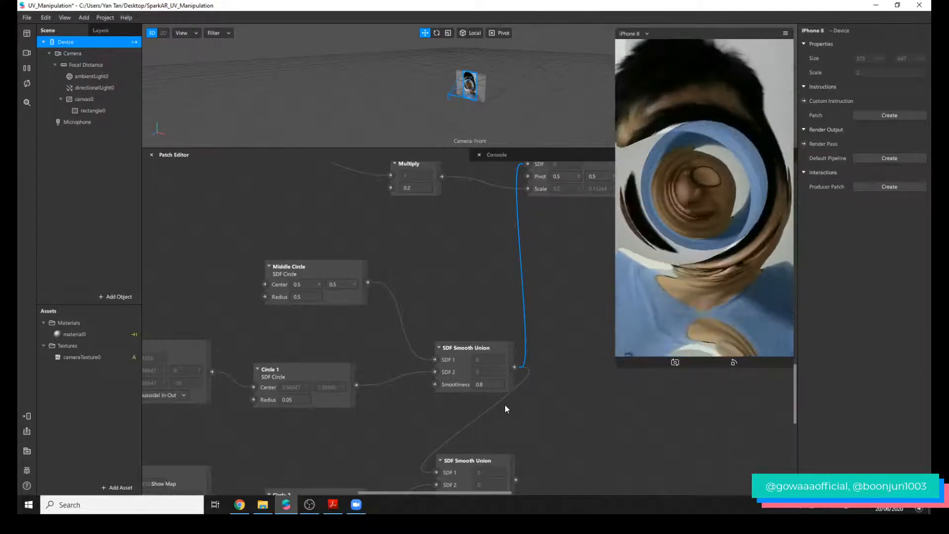
Examine the second SDF Smooth Union and the animation patches that drive Circle 2.
scroll(509, 395, down, 2)
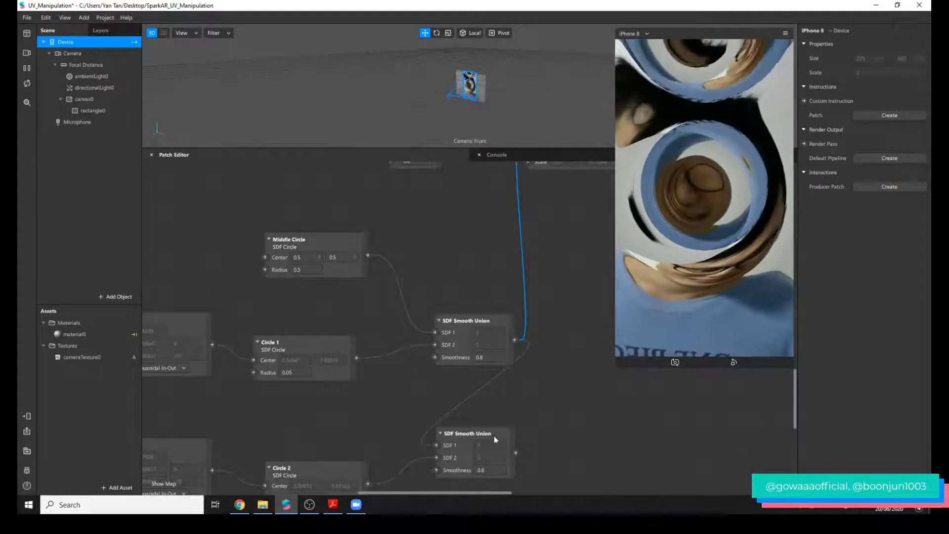
scroll(376, 448, down, 3)
scroll(420, 449, up, 8)
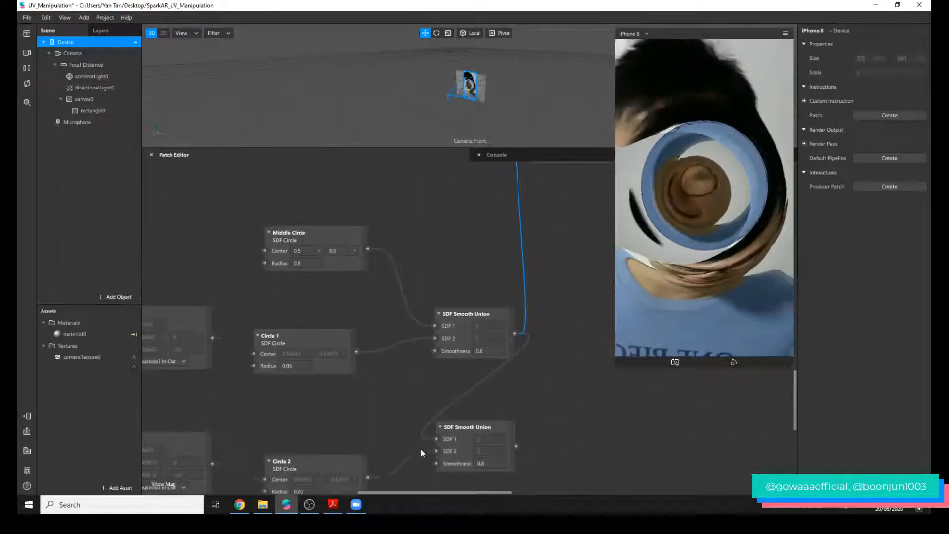
scroll(445, 438, down, 10)
drag(416, 492, 340, 492)
scroll(410, 447, down, 1)
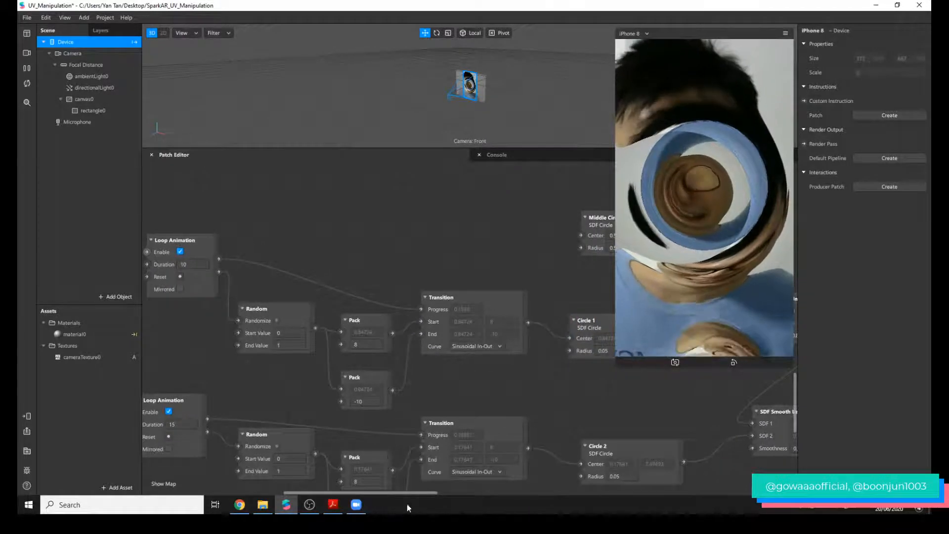
drag(411, 492, 496, 492)
scroll(468, 450, up, 1)
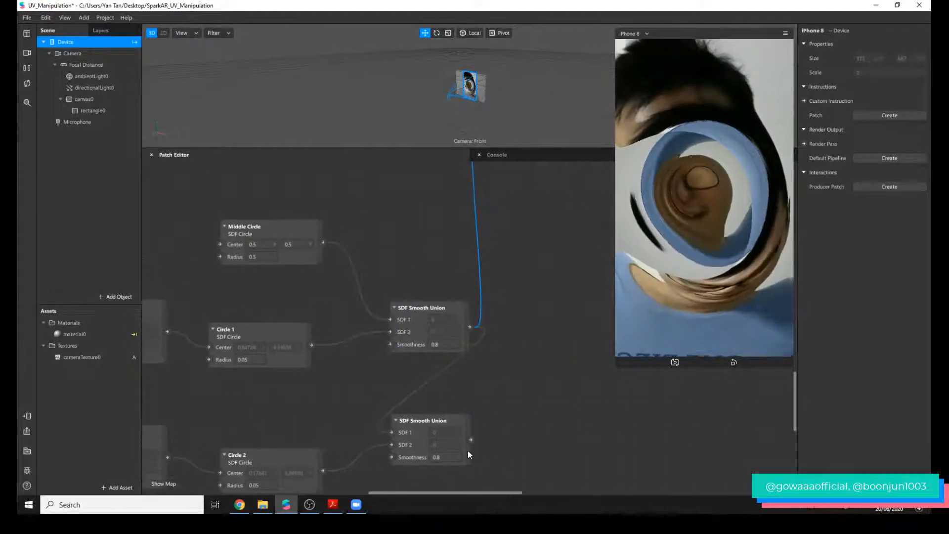
Connect the second SDF Smooth Union to SDF Scale's SDF input, moving both patches closer together.
click(445, 421)
drag(445, 421, 434, 398)
scroll(451, 396, up, 3)
drag(532, 178, 555, 327)
scroll(491, 425, down, 3)
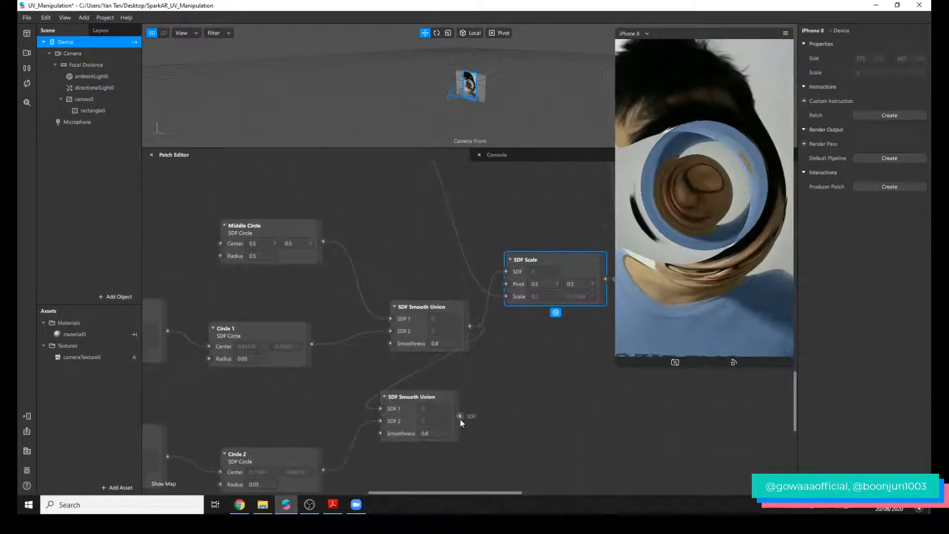
drag(460, 418, 505, 271)
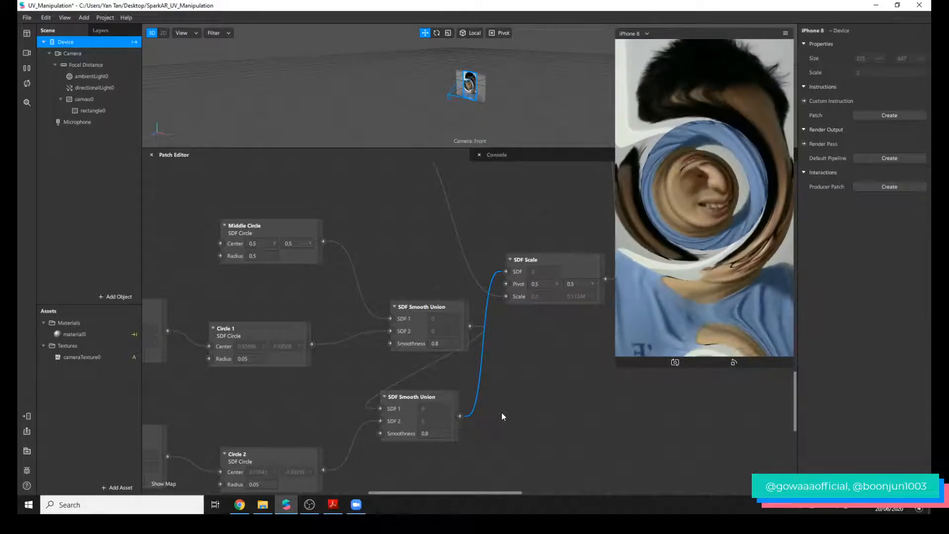
Enlarge the device preview and move the first SDF Smooth Union patch up, closer to Middle Circle and Circle 1.
scroll(502, 417, up, 1)
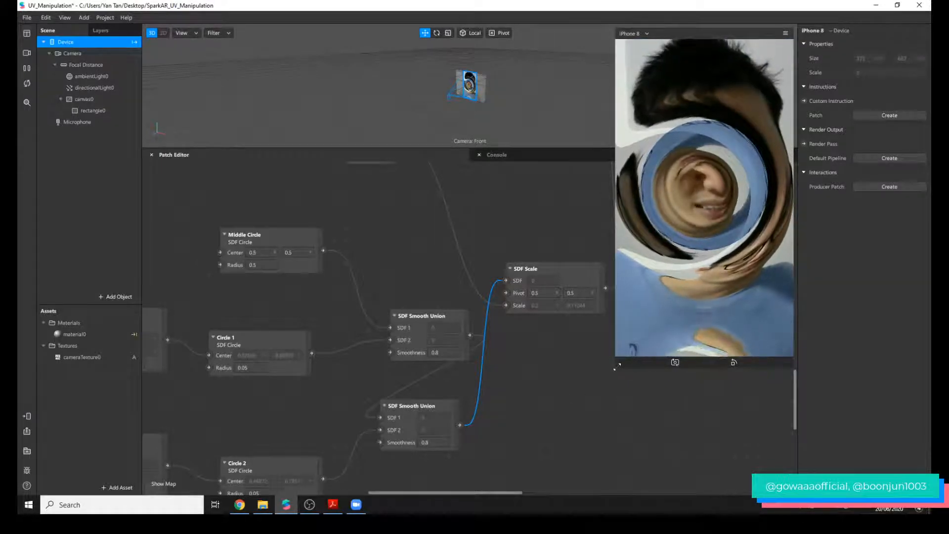
drag(615, 367, 537, 449)
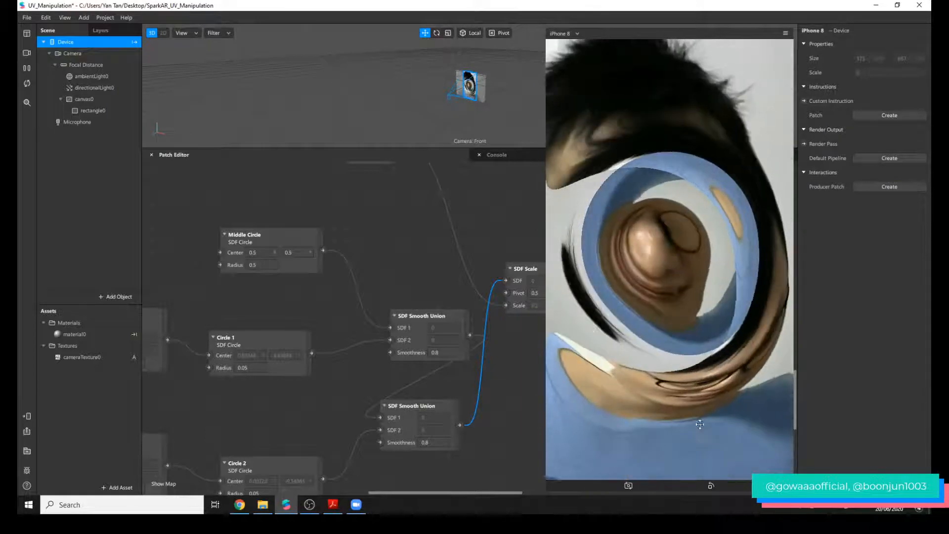
scroll(532, 368, down, 2)
drag(439, 290, 416, 254)
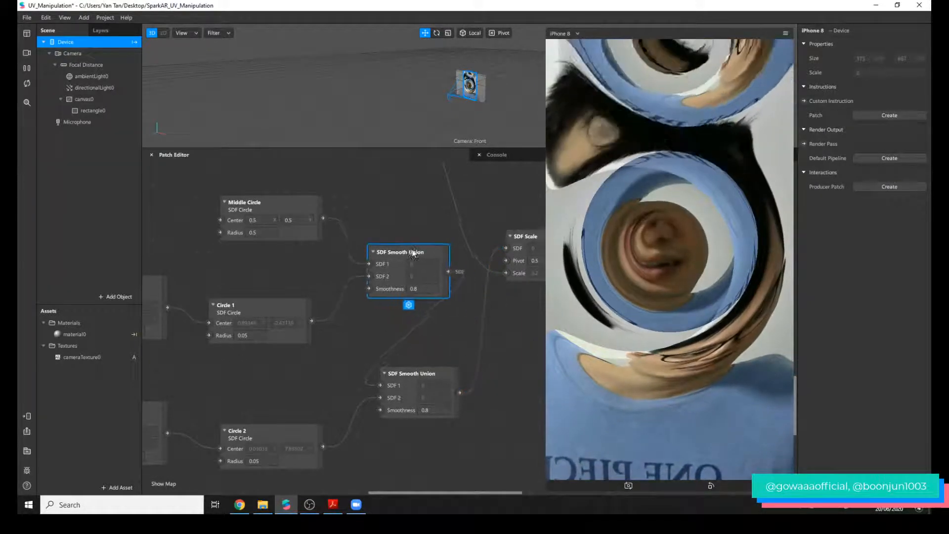
Examine the patches driving Circle 1 and Circle 2, and the Divide, Swizzle and Multiply chain feeding SDF Scale.
scroll(473, 365, down, 2)
drag(455, 492, 402, 492)
scroll(482, 457, up, 5)
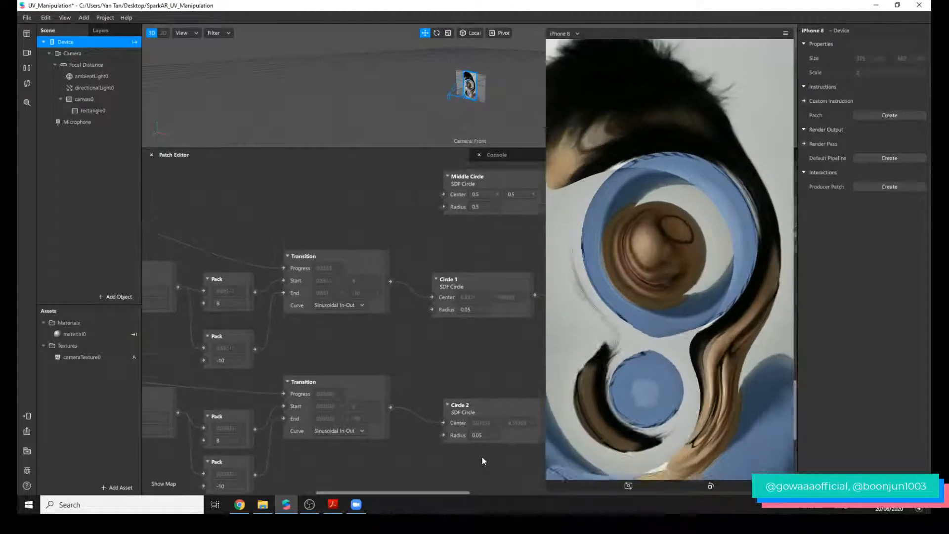
scroll(493, 458, up, 8)
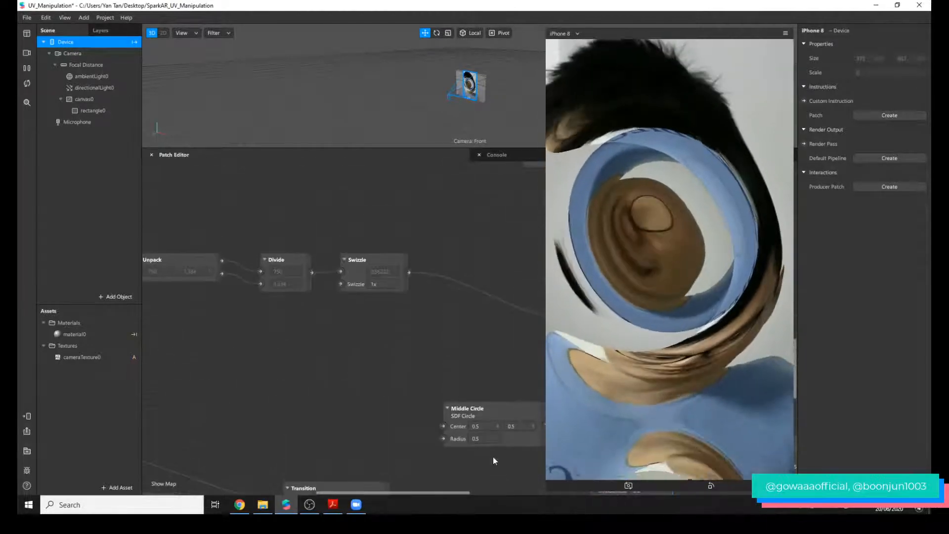
drag(468, 492, 520, 491)
scroll(508, 421, down, 3)
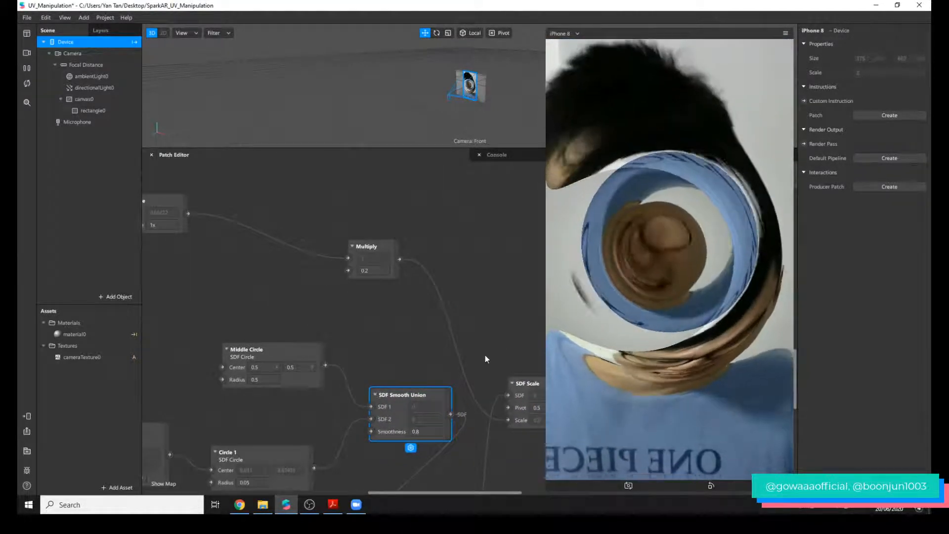
scroll(485, 354, down, 2)
scroll(444, 410, down, 2)
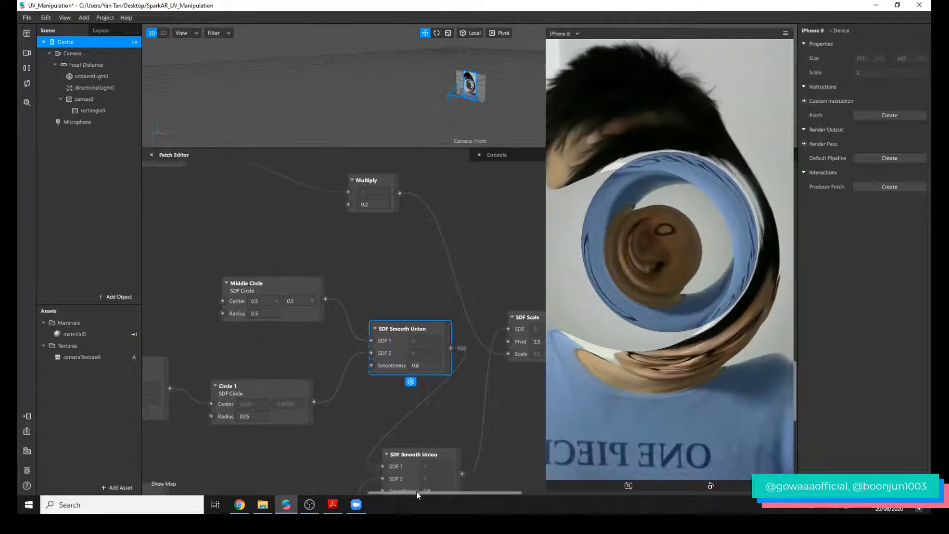
drag(417, 492, 426, 493)
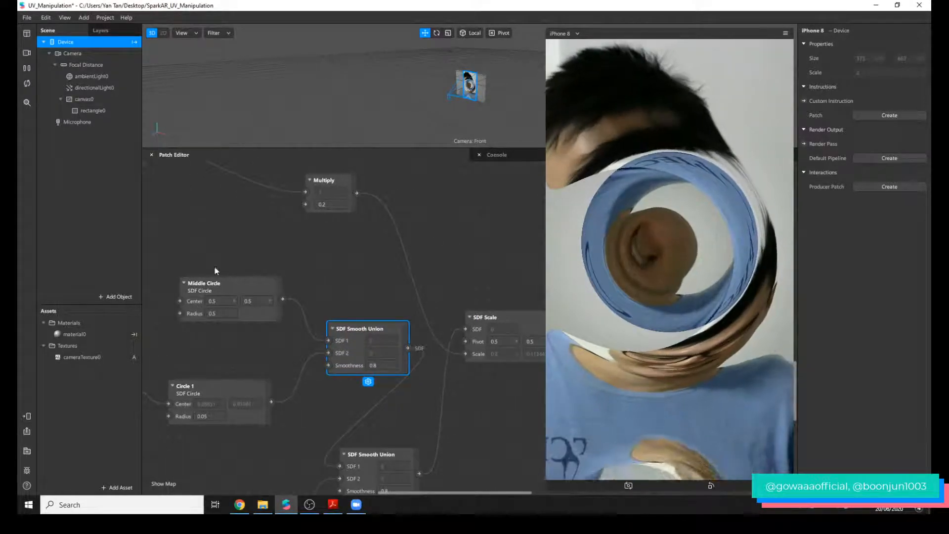
Lower the Middle Circle patch slightly and add an SDF Twist patch in the free space above SDF Scale.
drag(236, 283, 230, 310)
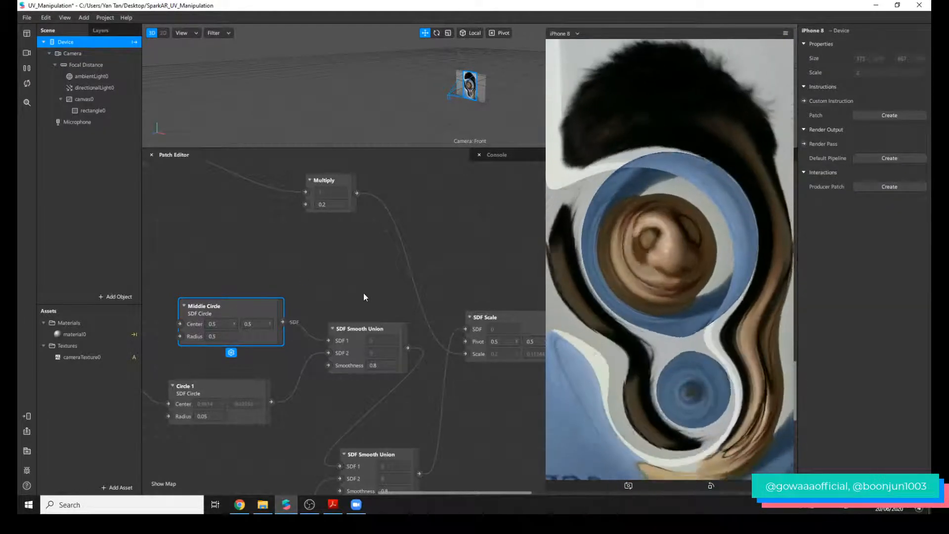
double_click(257, 260)
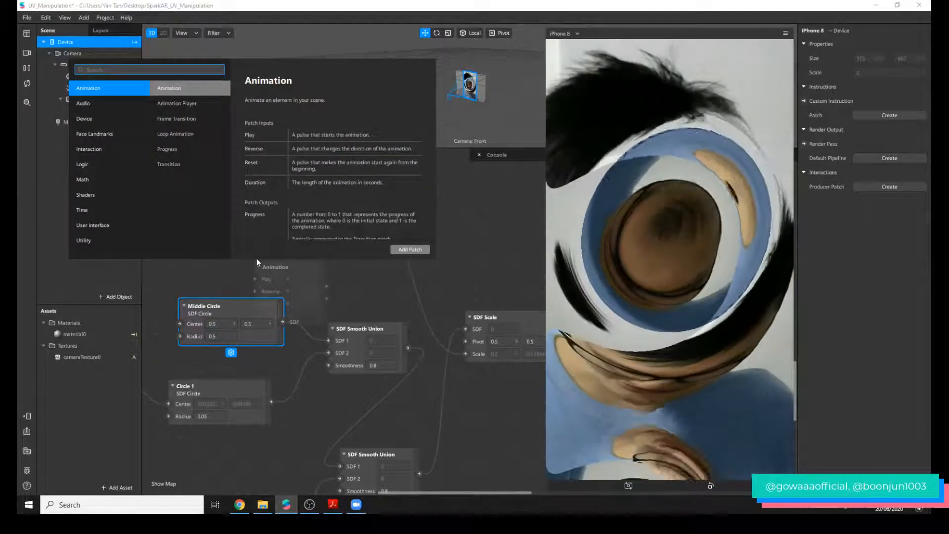
text(sdf)
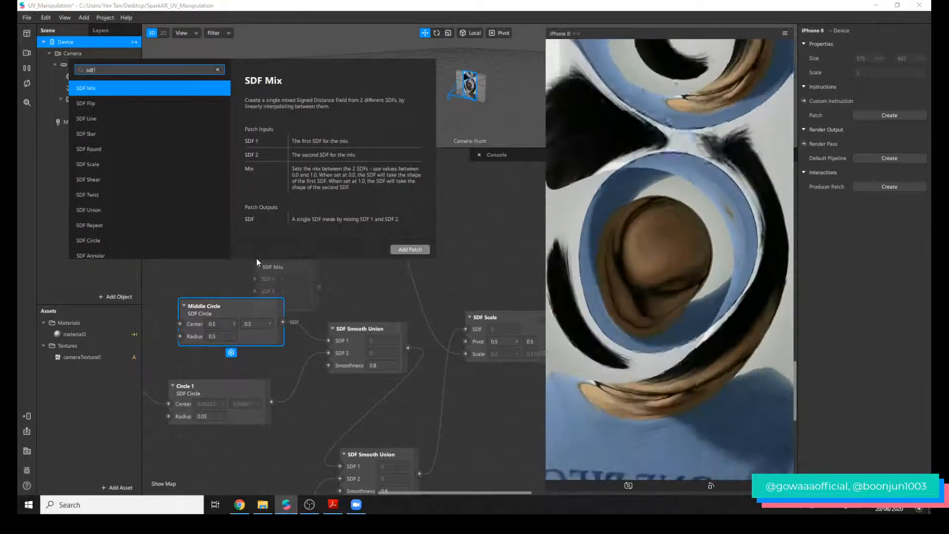
text( tw)
key(Return)
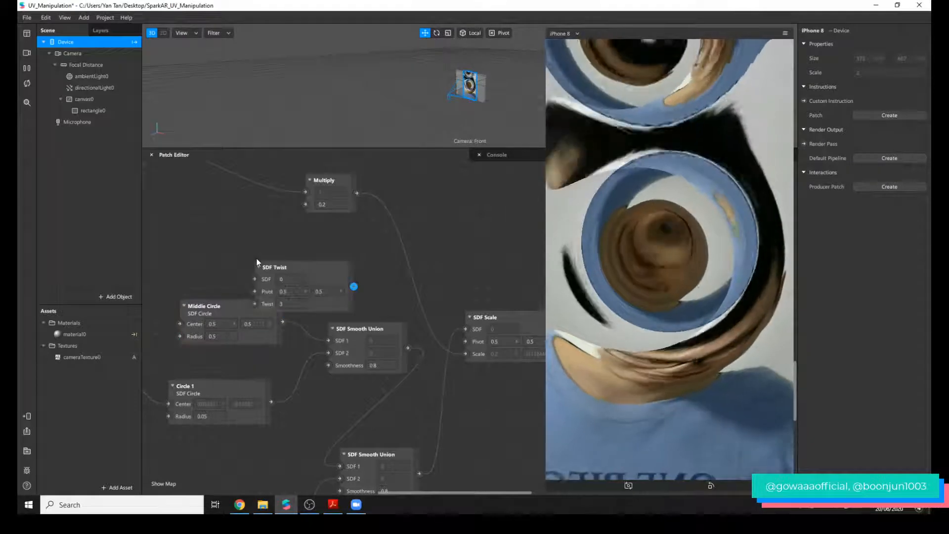
drag(326, 279, 453, 238)
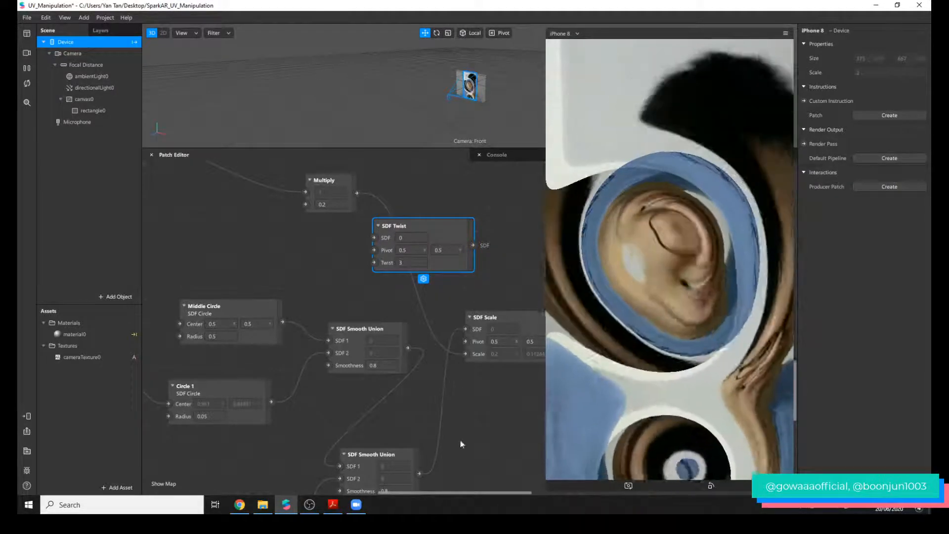
Route the second SDF Smooth Union through SDF Twist into SDF Scale's SDF input and set Twist to 1.
drag(418, 474, 374, 238)
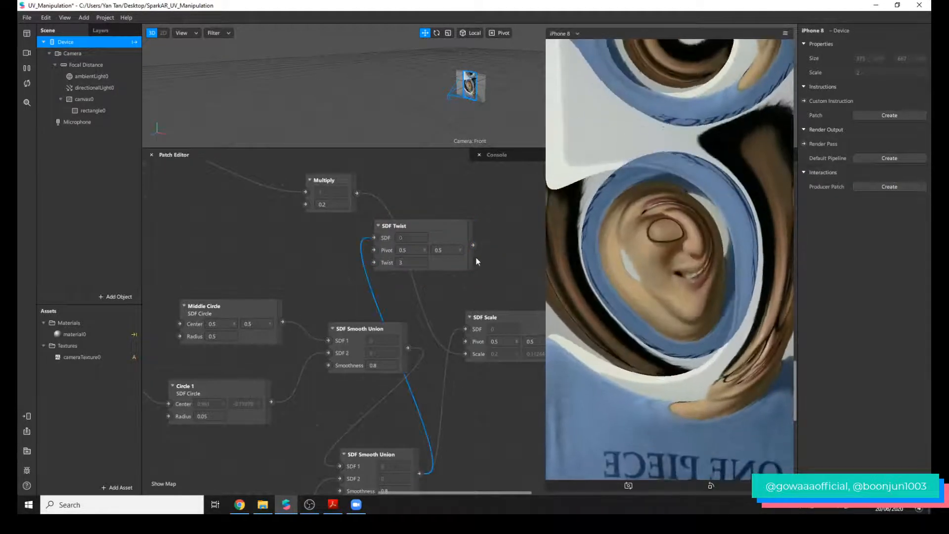
drag(473, 244, 464, 331)
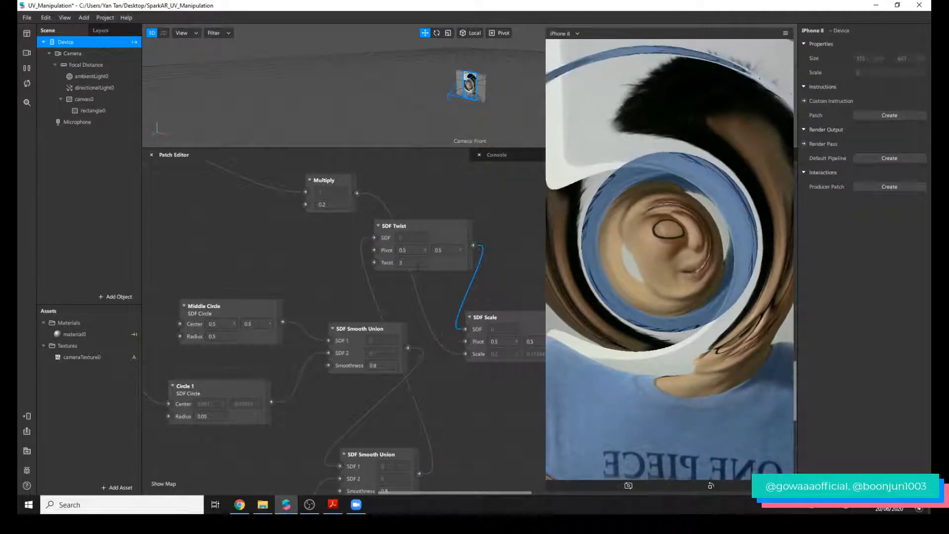
drag(419, 267, 388, 252)
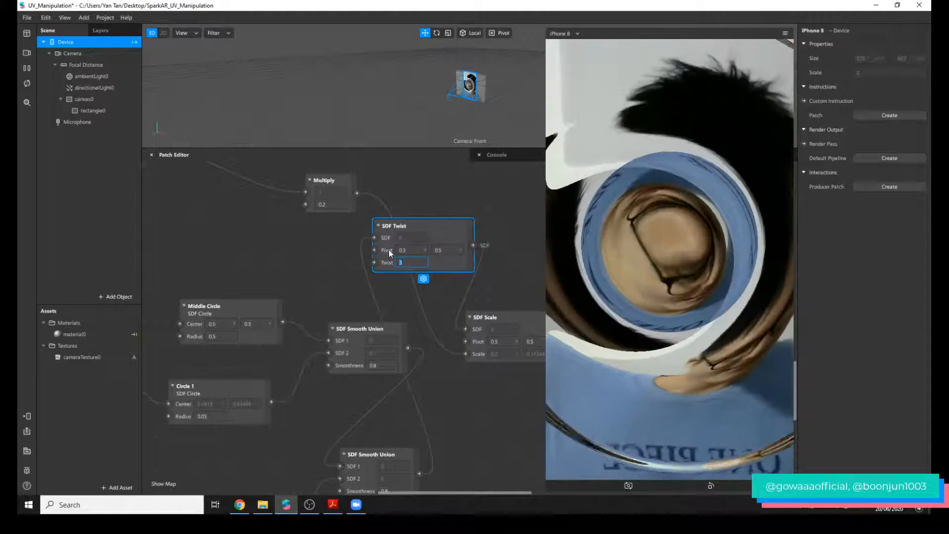
text(1)
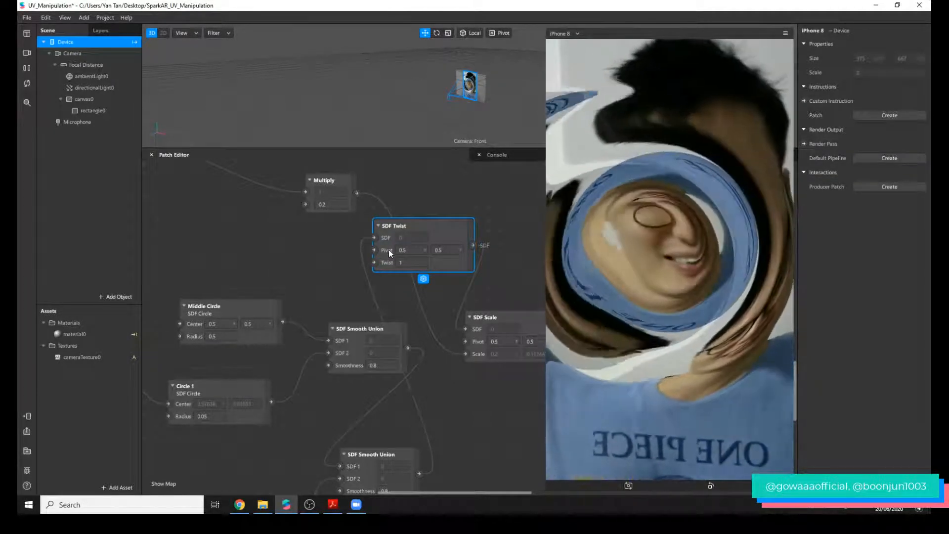
Set SDF Twist's Twist value to 20.
click(410, 262)
text(20)
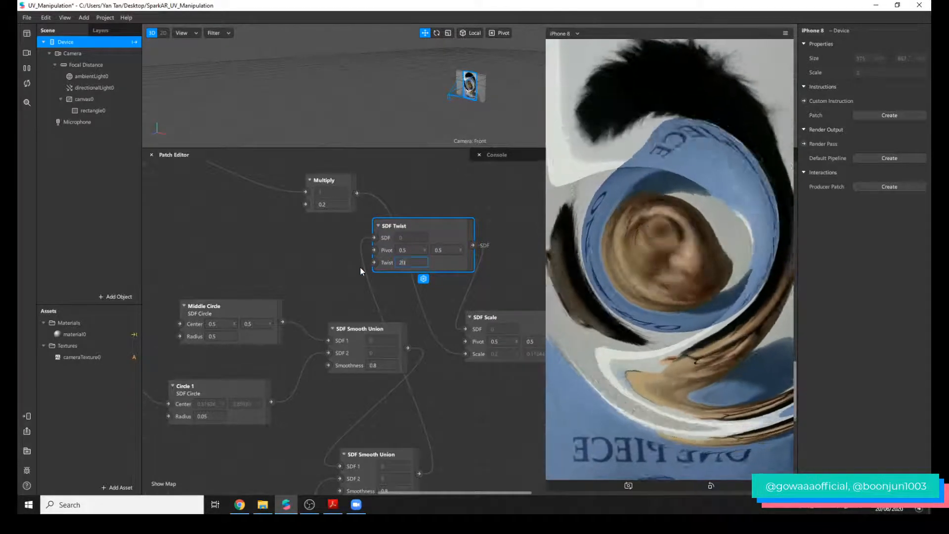
key(Return)
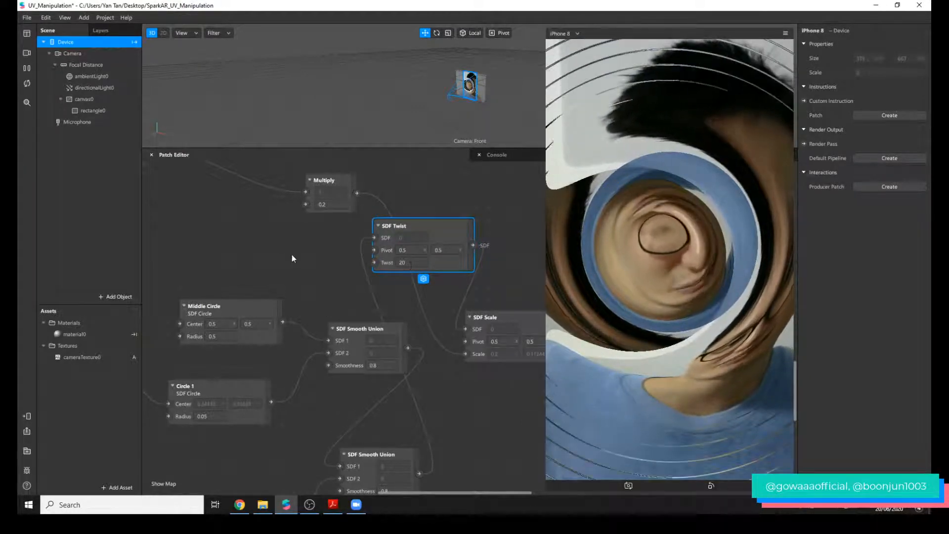
Add an SDF Line patch above Middle Circle and connect it directly to SDF Scale's SDF input.
scroll(277, 262, up, 1)
right_click(265, 265)
text(sdf lin)
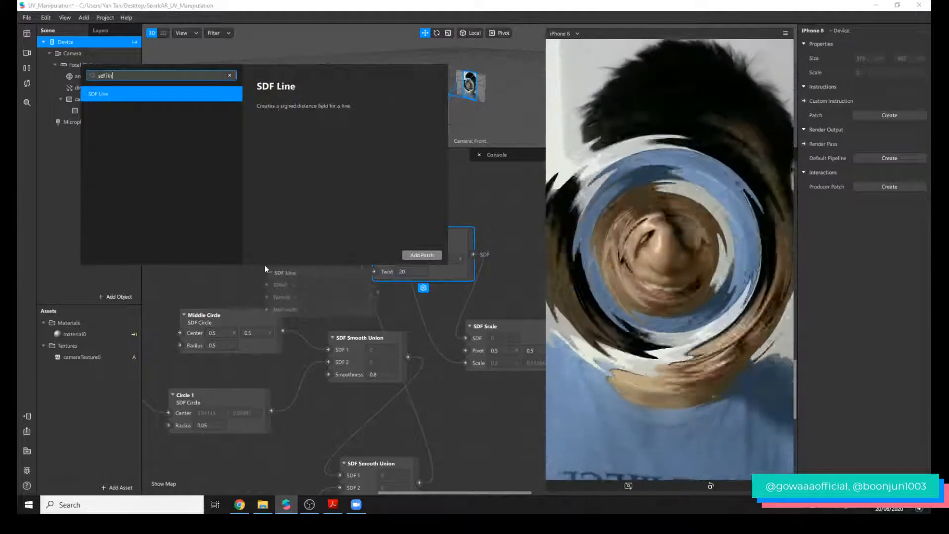
key(Return)
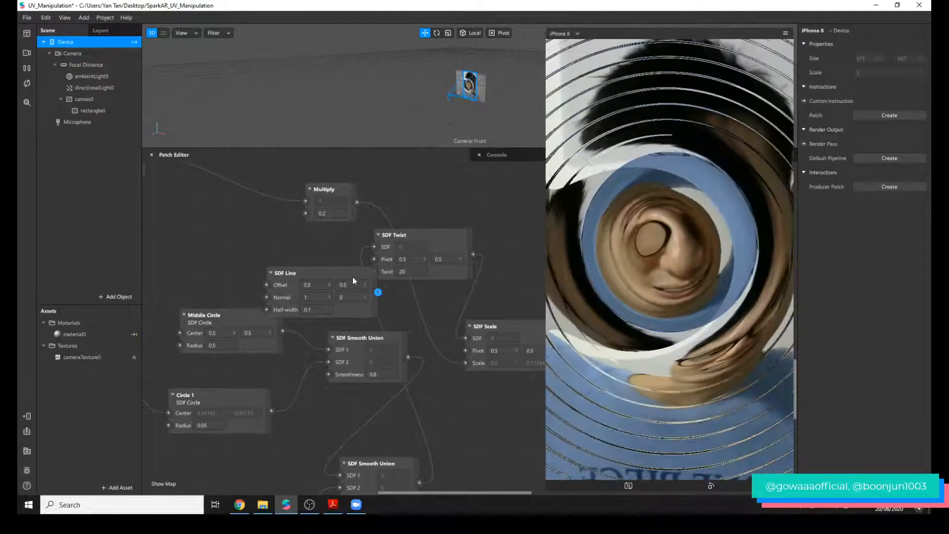
drag(353, 280, 466, 338)
click(423, 300)
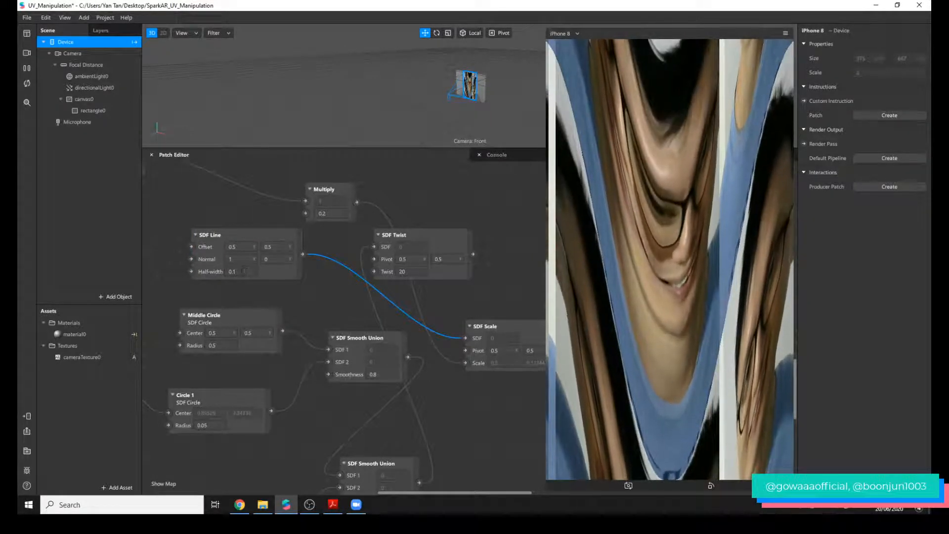
Try a Half-width of 0.05 on SDF Line and undo the change.
click(242, 272)
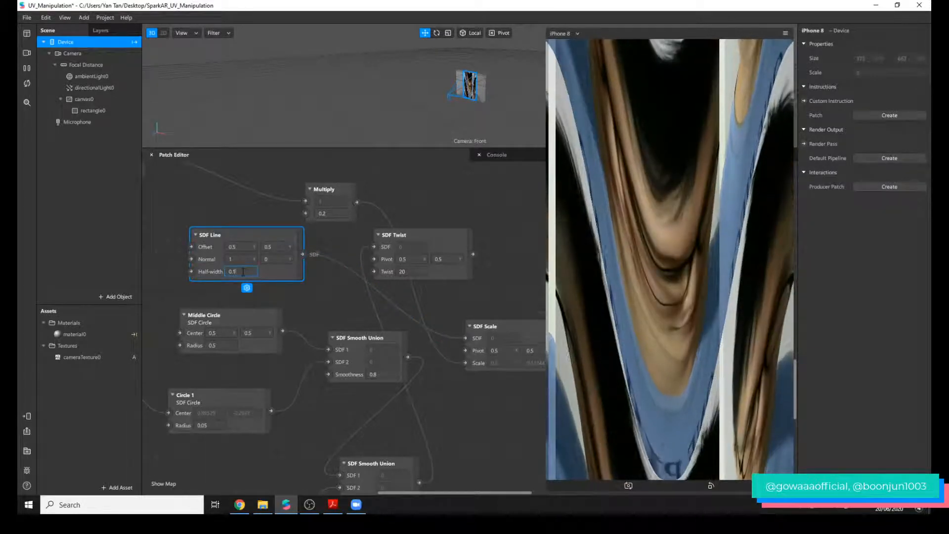
text(.05)
key(Return)
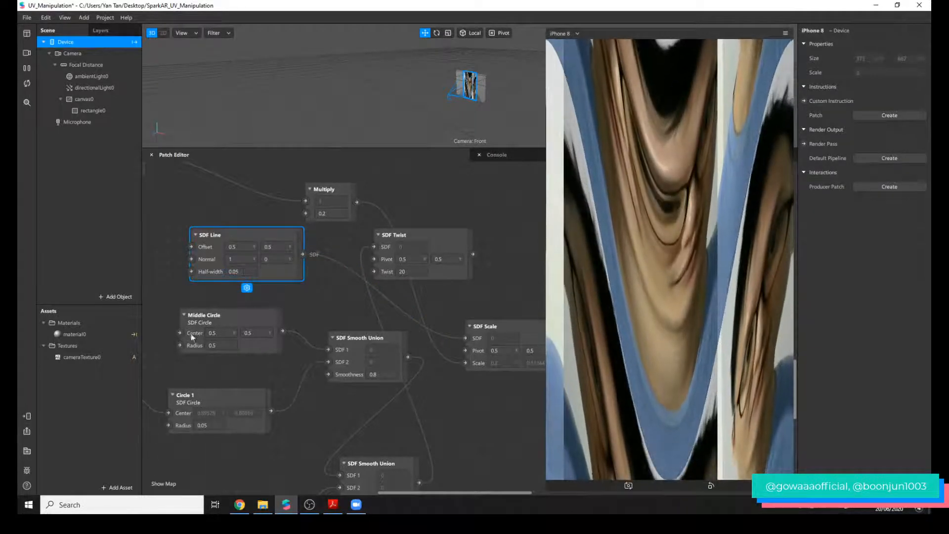
key(ctrl+z)
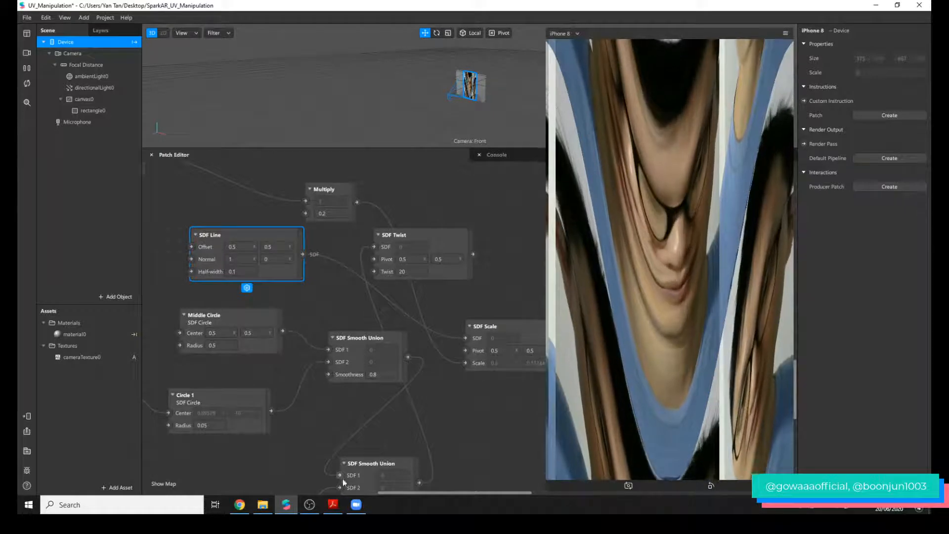
Add a Loop Animation patch beside SDF Line and test its Progress output on the line's Offset before disconnecting it.
drag(381, 493, 345, 493)
double_click(260, 252)
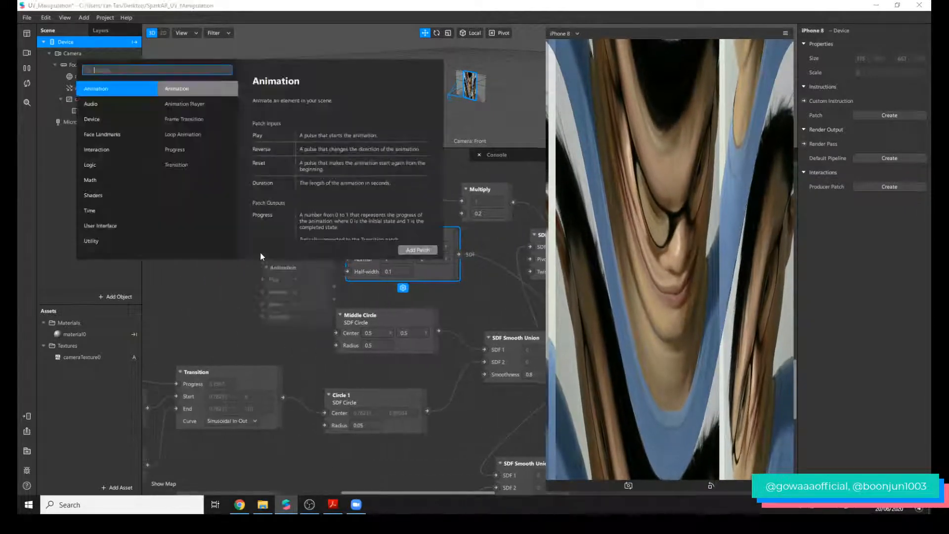
text(lo)
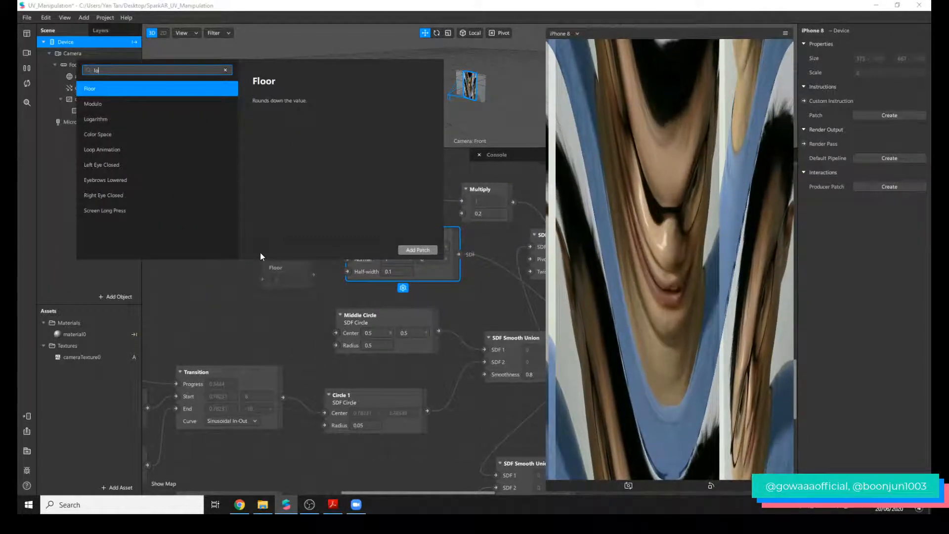
text(op)
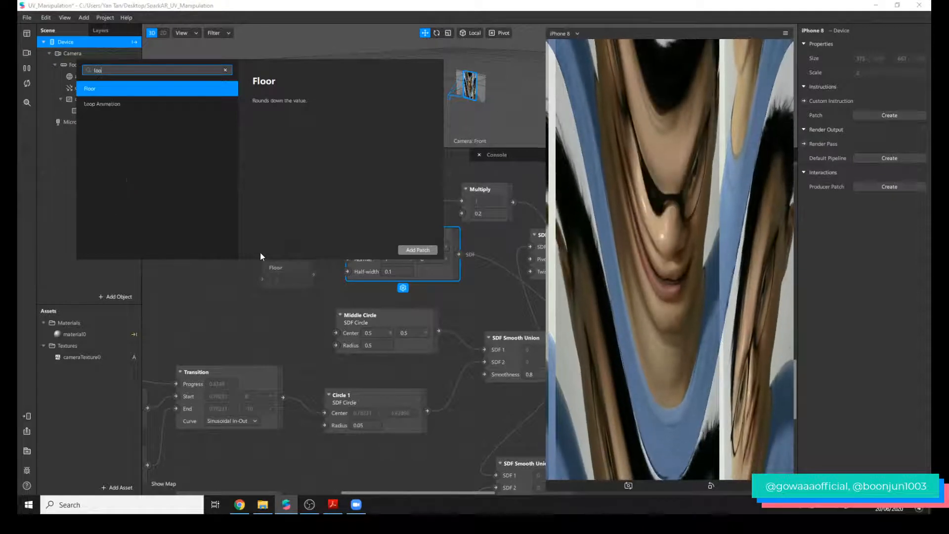
key(Return)
click(315, 279)
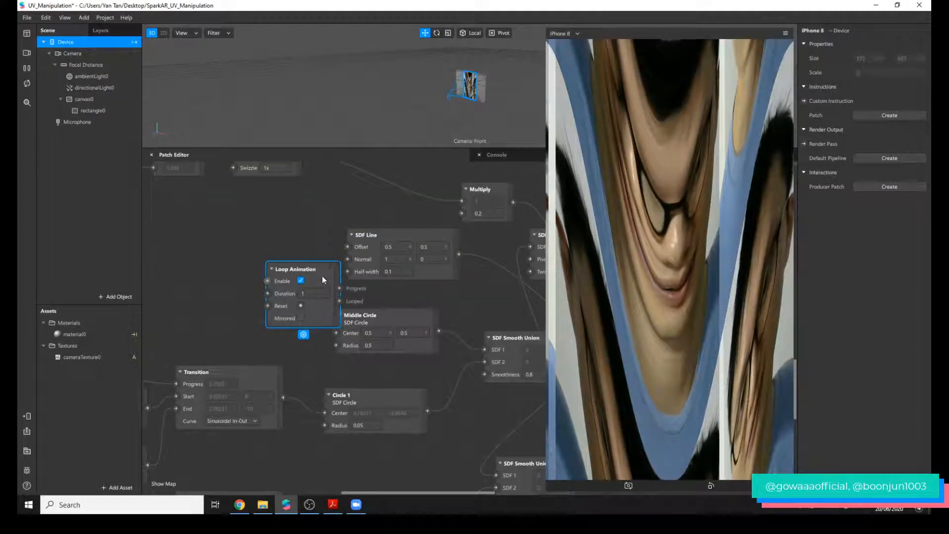
drag(322, 276, 348, 246)
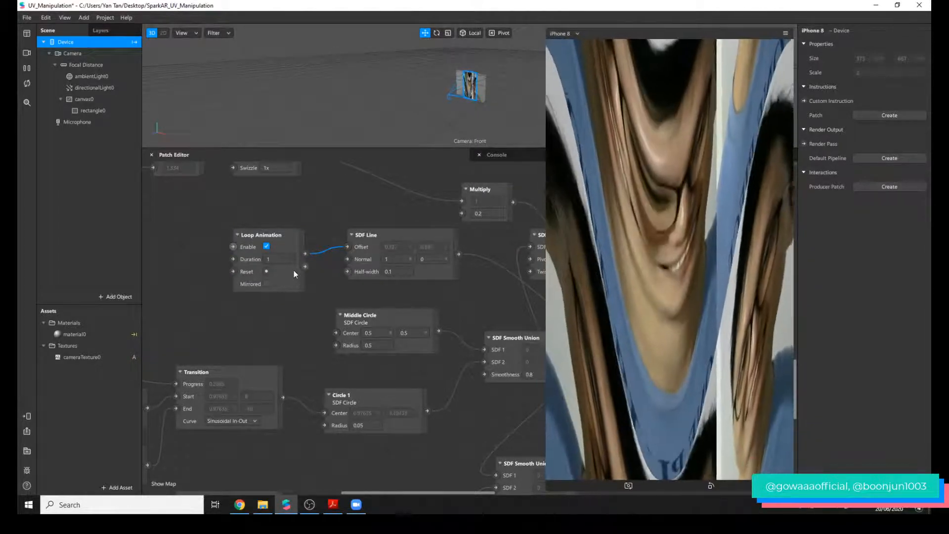
scroll(465, 321, up, 5)
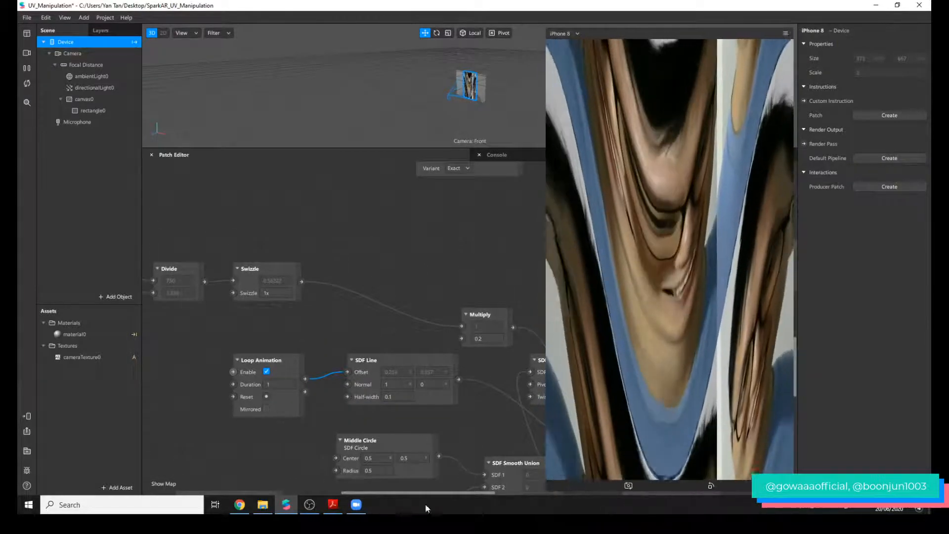
drag(347, 373, 491, 382)
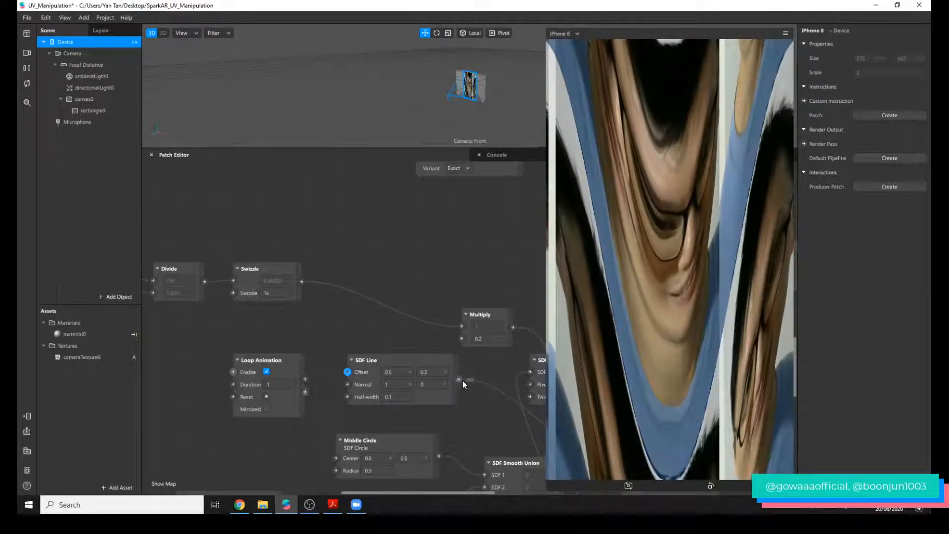
Route SDF Line through SDF Twist into SDF Scale's SDF input and set Twist to 5.
drag(434, 493, 475, 493)
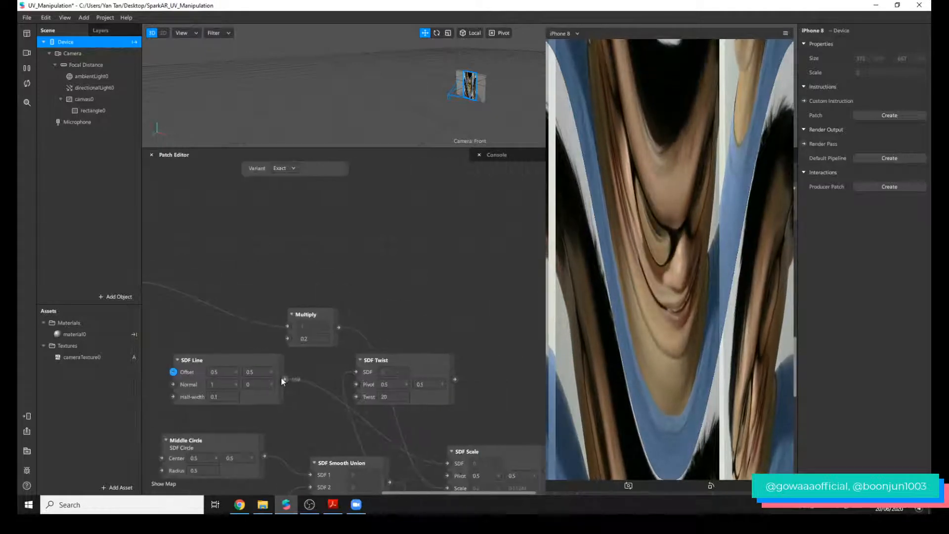
drag(285, 379, 354, 374)
drag(455, 380, 449, 463)
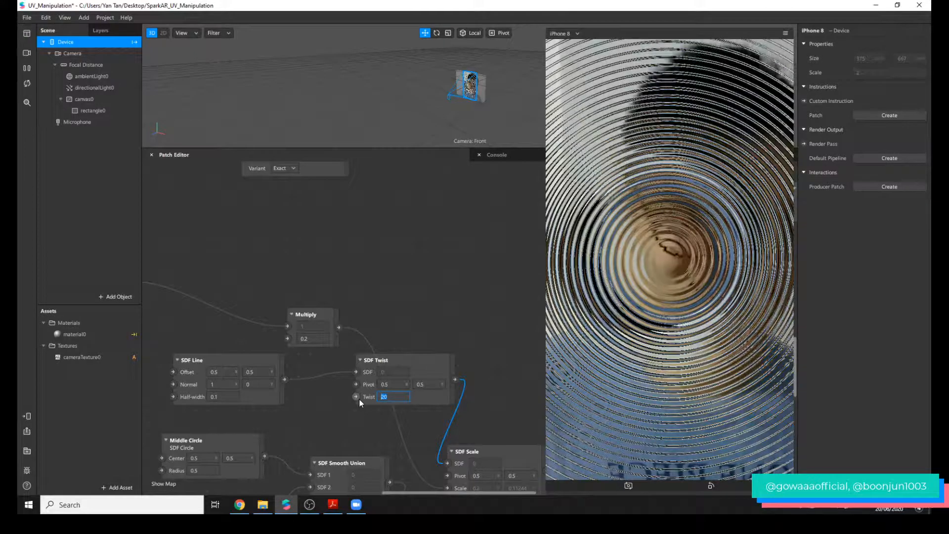
text(5)
key(Return)
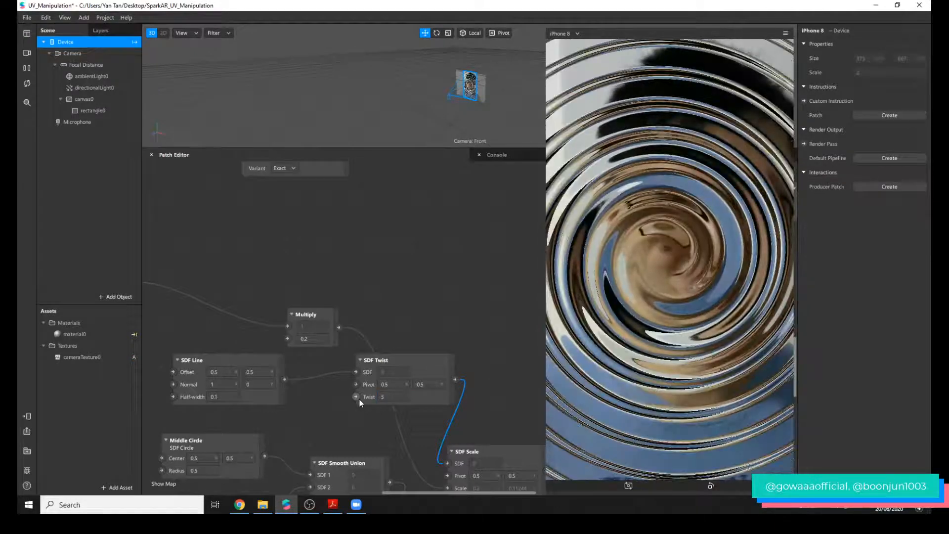
Set the Twist value on SDF Twist to 1.
click(389, 396)
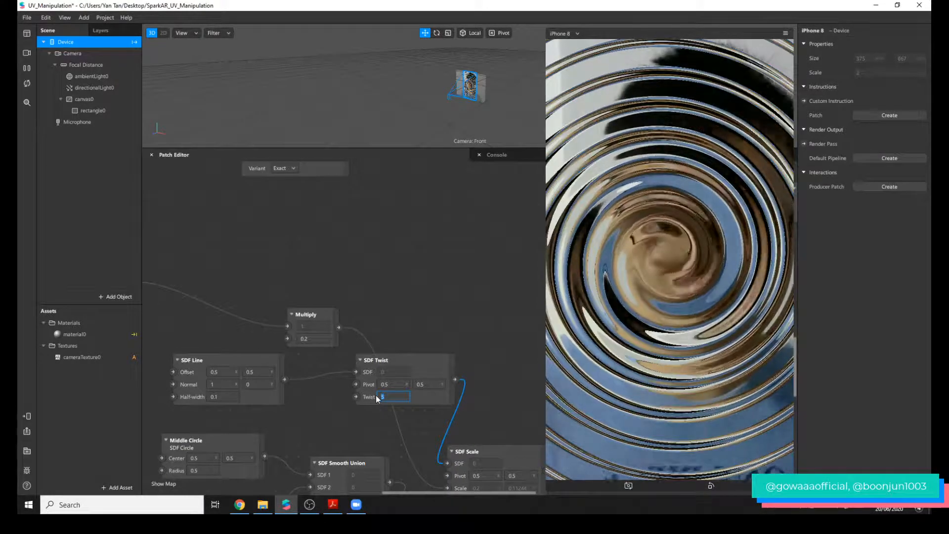
text(0)
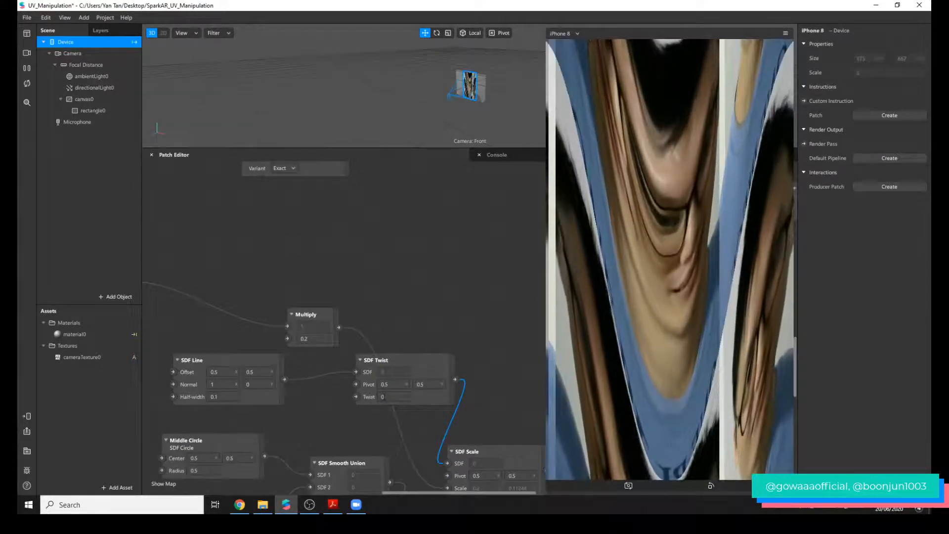
text(.1)
key(Return)
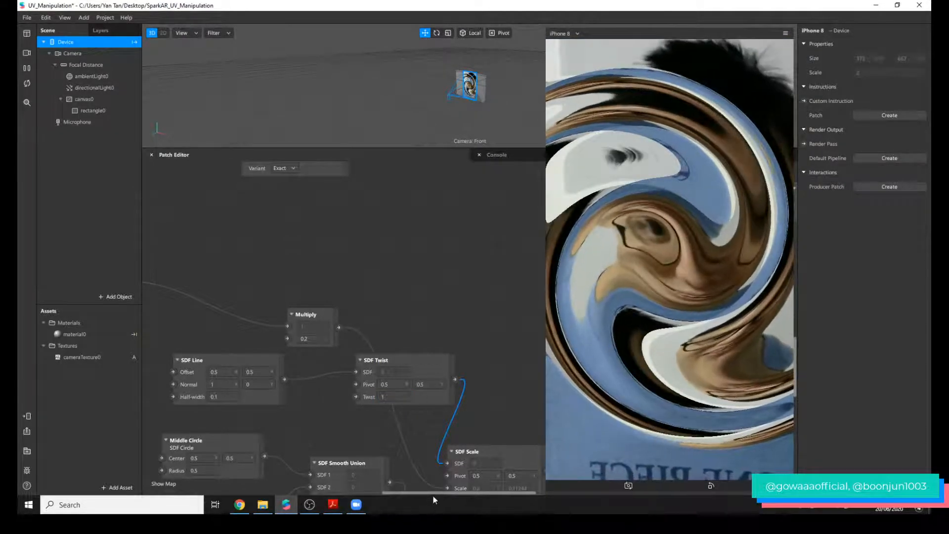
Add a Transition patch between Loop Animation and Multiply in the patch graph.
drag(434, 491, 386, 492)
right_click(374, 328)
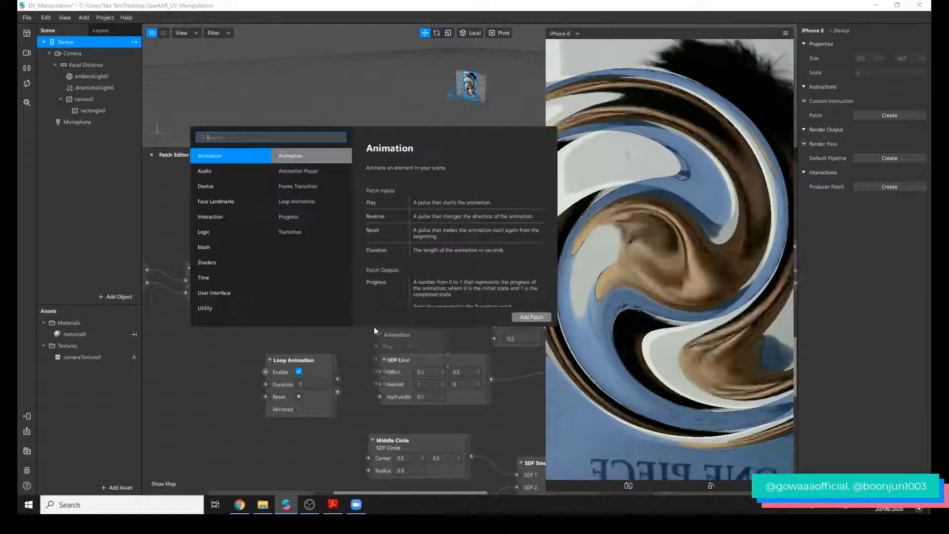
text(tran)
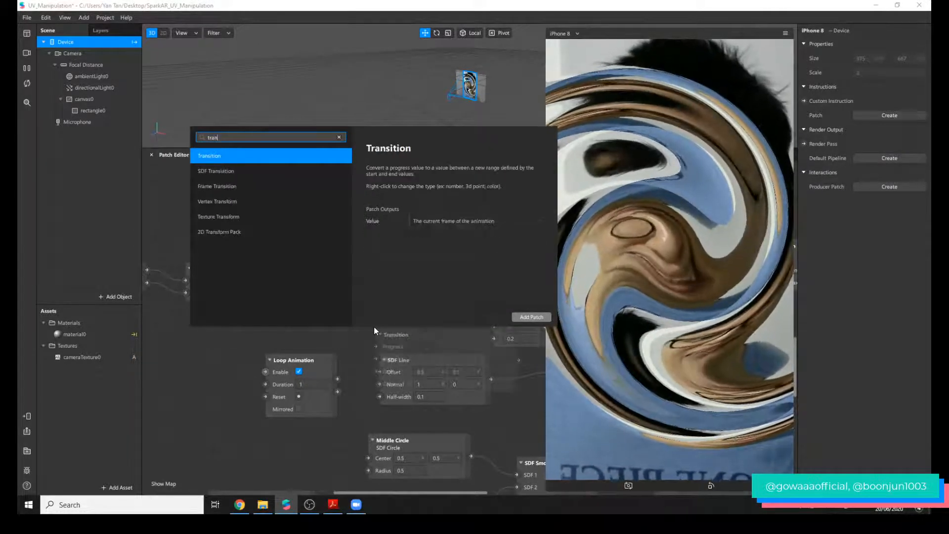
key(Return)
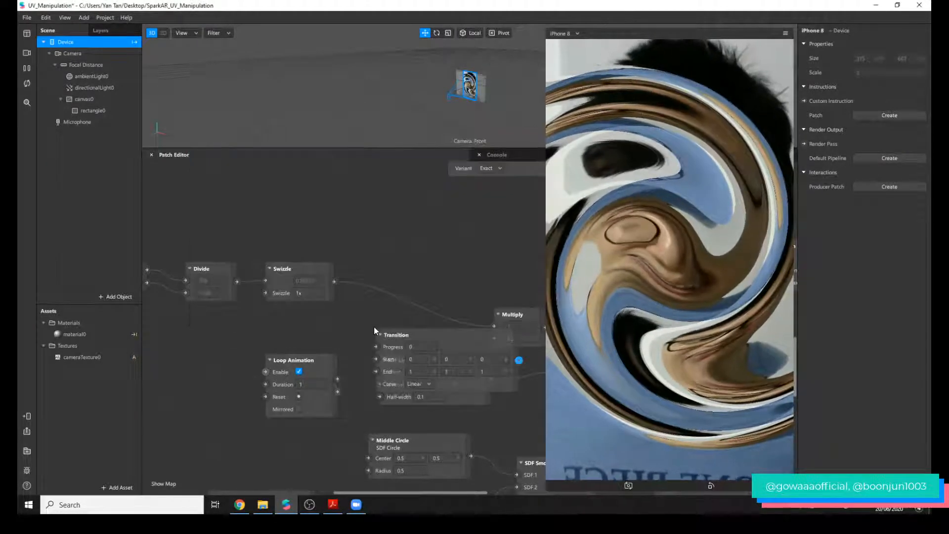
Change the Transition patch's type to Number and set its End value to 20.
click(442, 403)
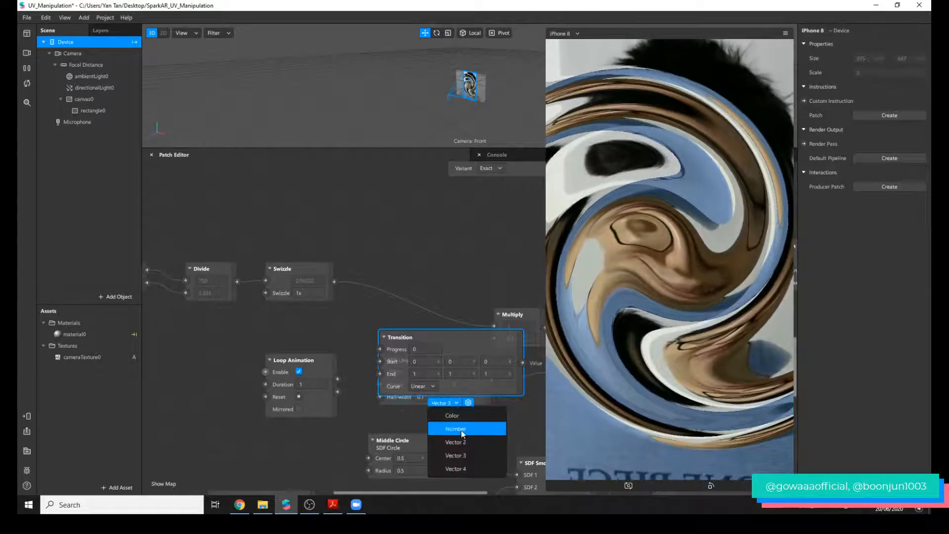
click(455, 429)
click(391, 374)
text(20)
key(Return)
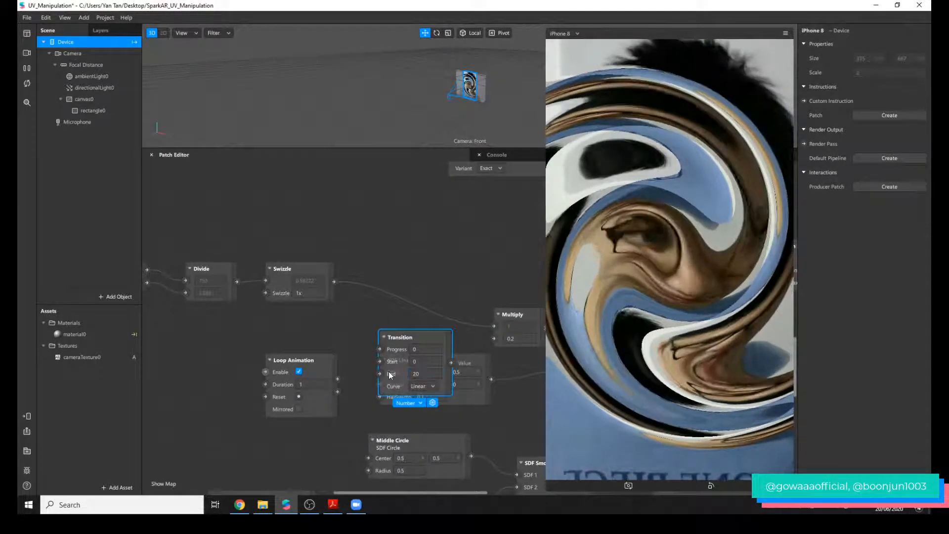
Drive SDF Twist's Twist from Loop Animation's Progress through Transition, moving SDF Line clear, and enable Mirrored on the loop.
drag(338, 379, 376, 350)
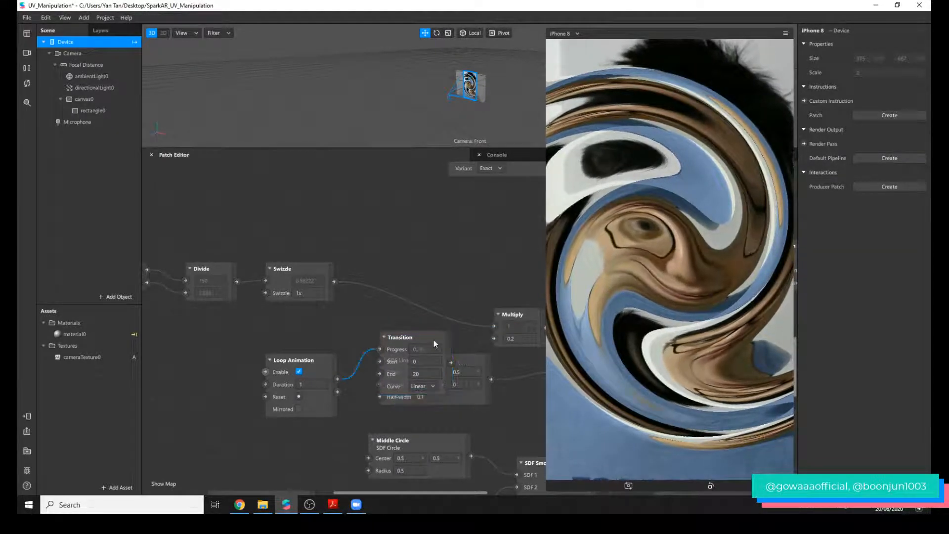
drag(476, 367, 462, 277)
drag(452, 346, 466, 361)
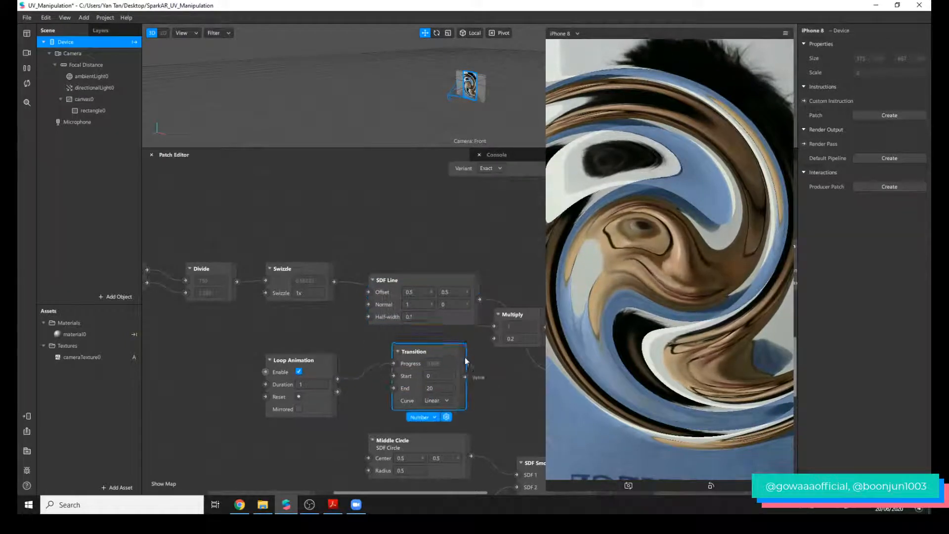
drag(461, 493, 495, 492)
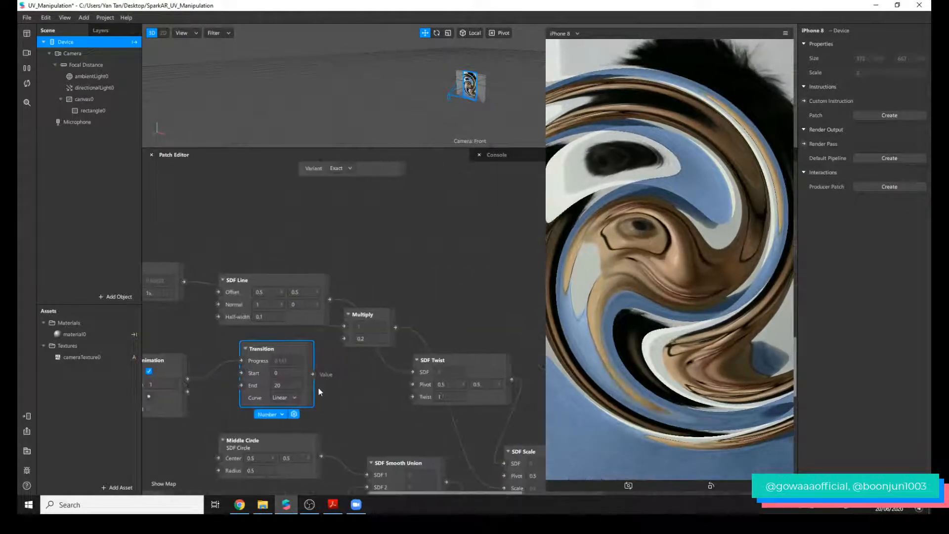
drag(311, 376, 411, 397)
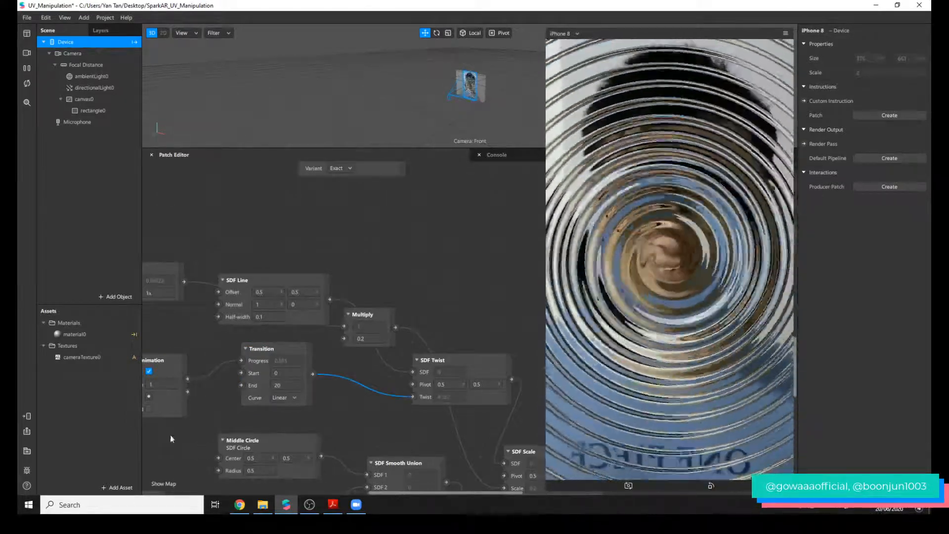
click(148, 409)
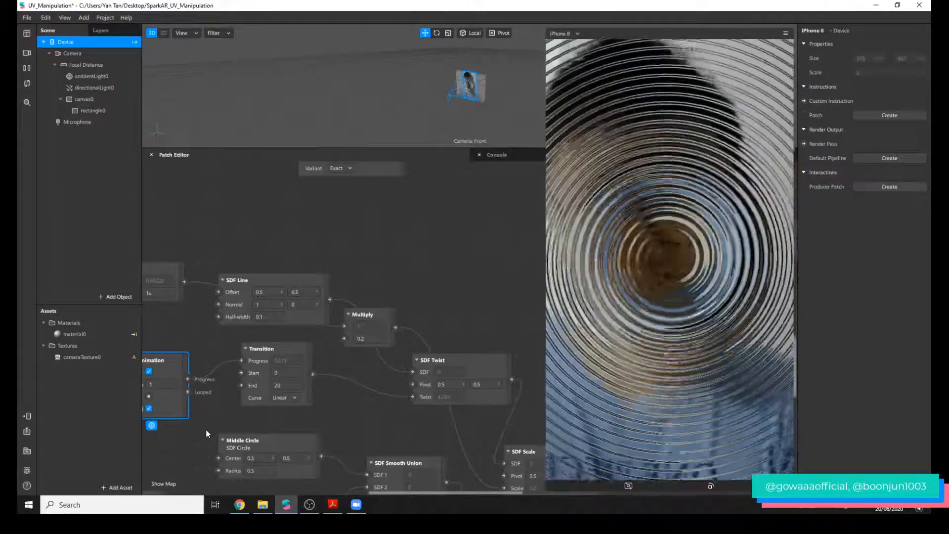
Switch to Chrome, copy the SparkAR_UV_Manipulation repository's GitHub link, post it as a comment in the Facebook watch party, and close the chat popup.
click(243, 504)
click(79, 8)
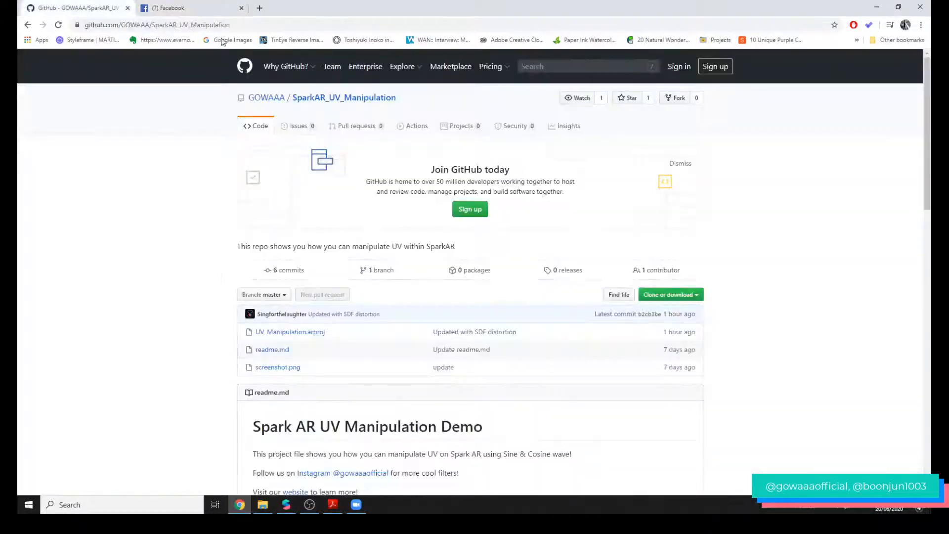
click(237, 24)
key(ctrl+c)
click(210, 6)
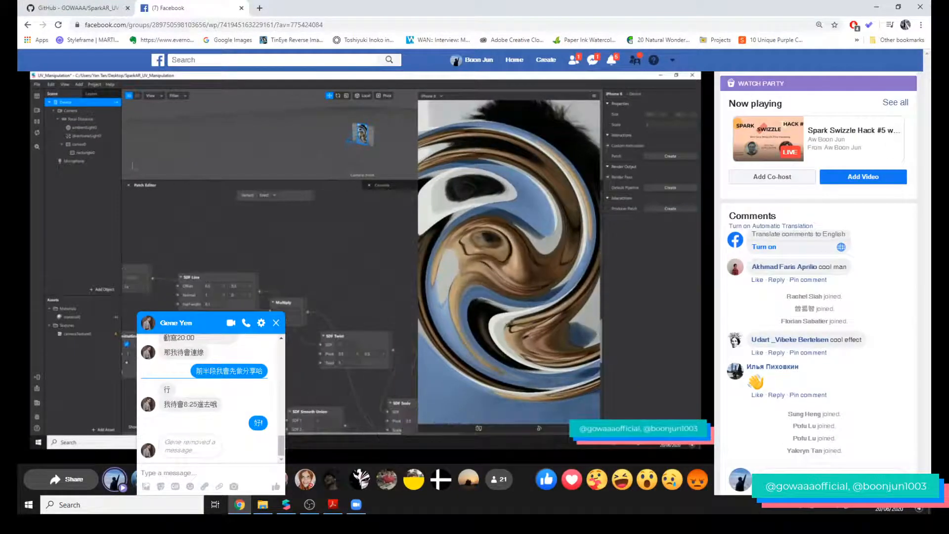
key(ctrl+v)
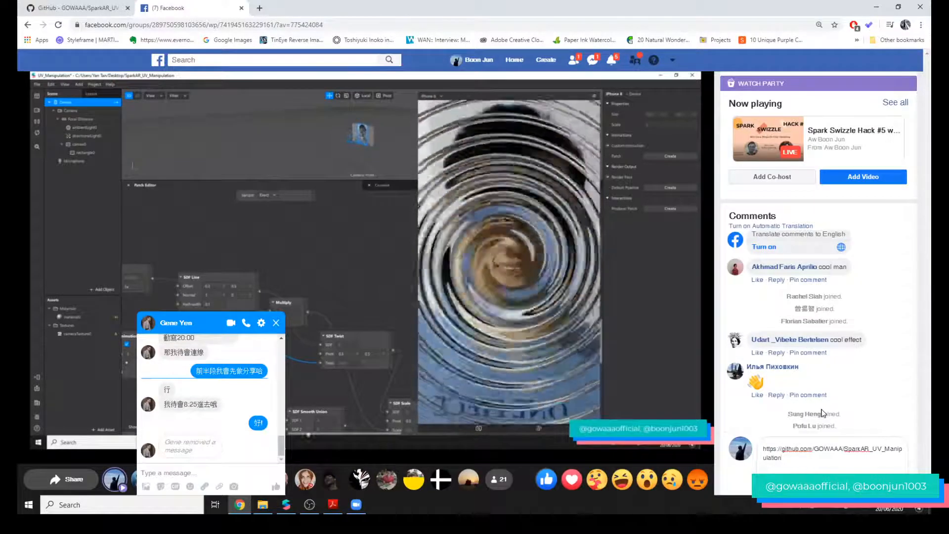
key(Return)
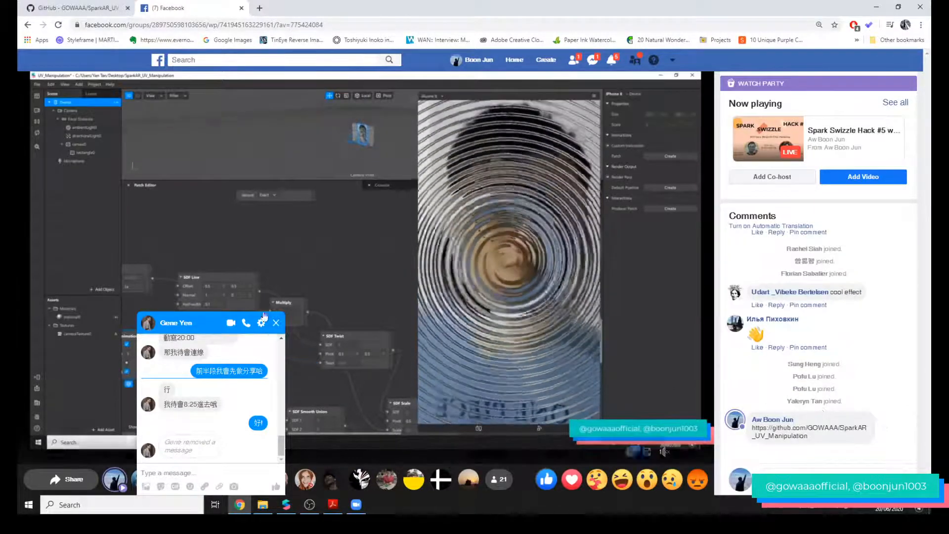
click(276, 323)
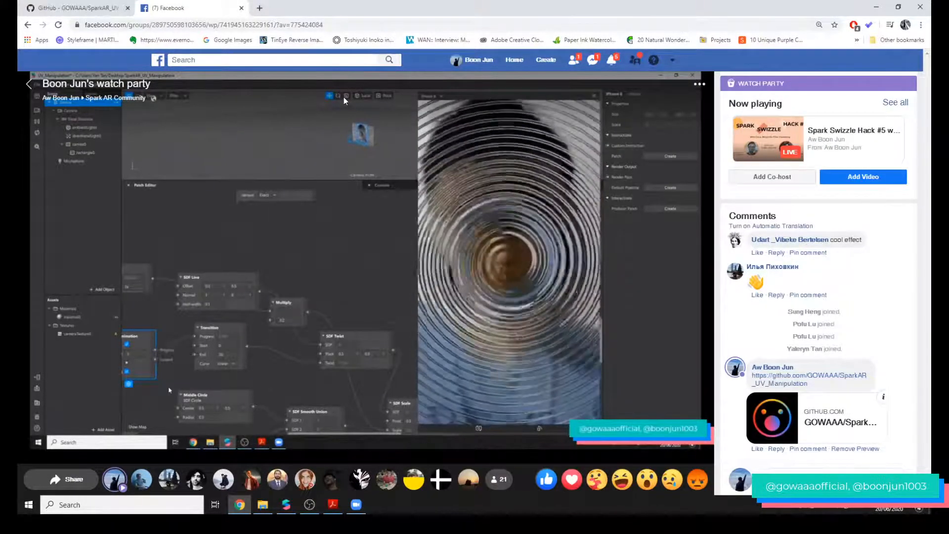
Return to Spark AR Studio and turn off canvas0's visibility to show the undistorted camera image.
click(285, 504)
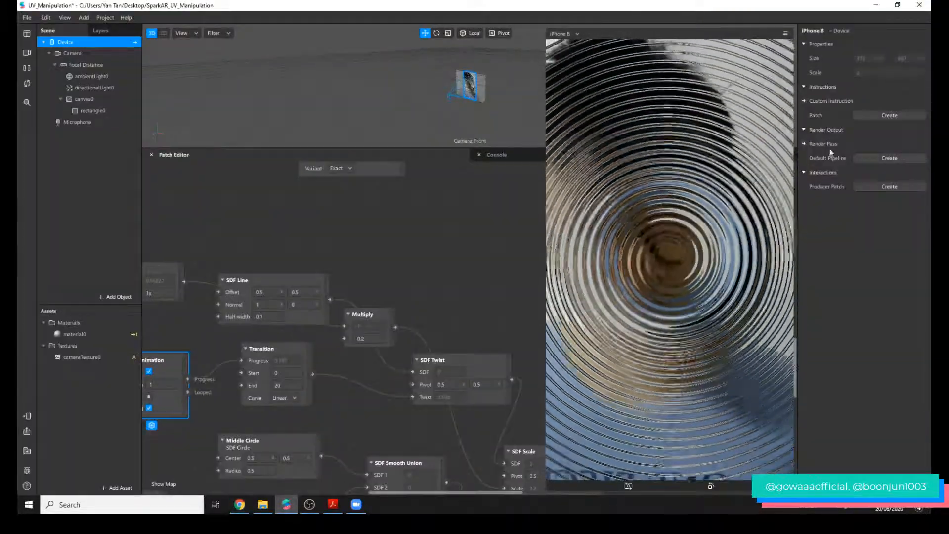
click(95, 99)
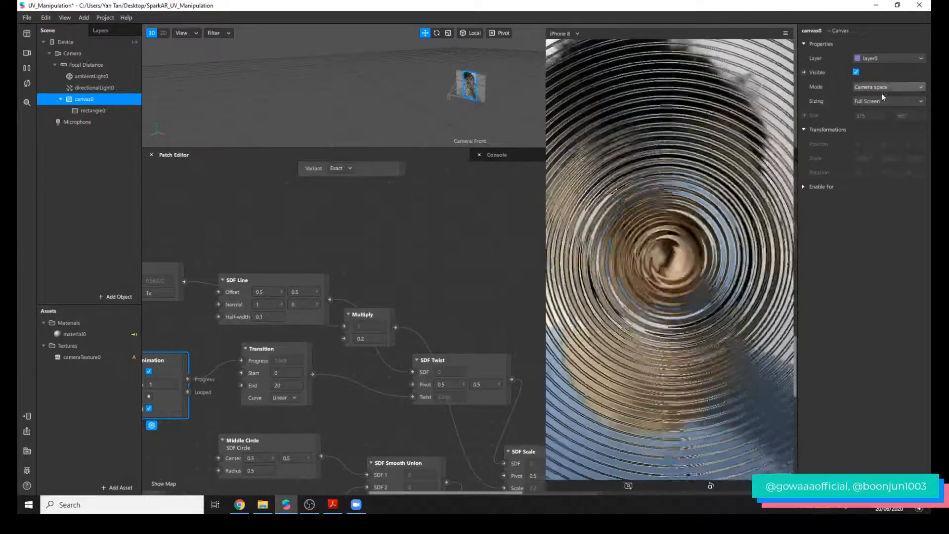
click(857, 72)
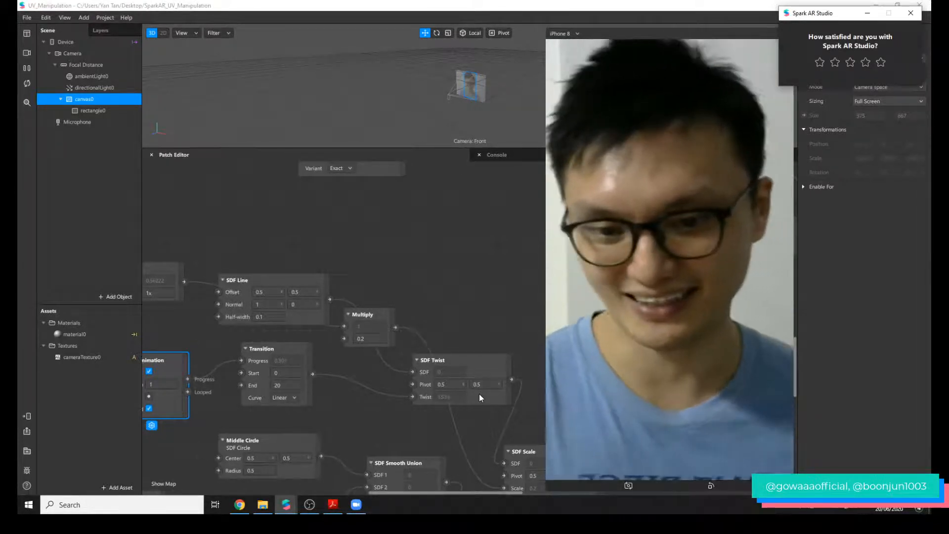
Switch to OBS and change the live stream to the intermission scene.
click(310, 505)
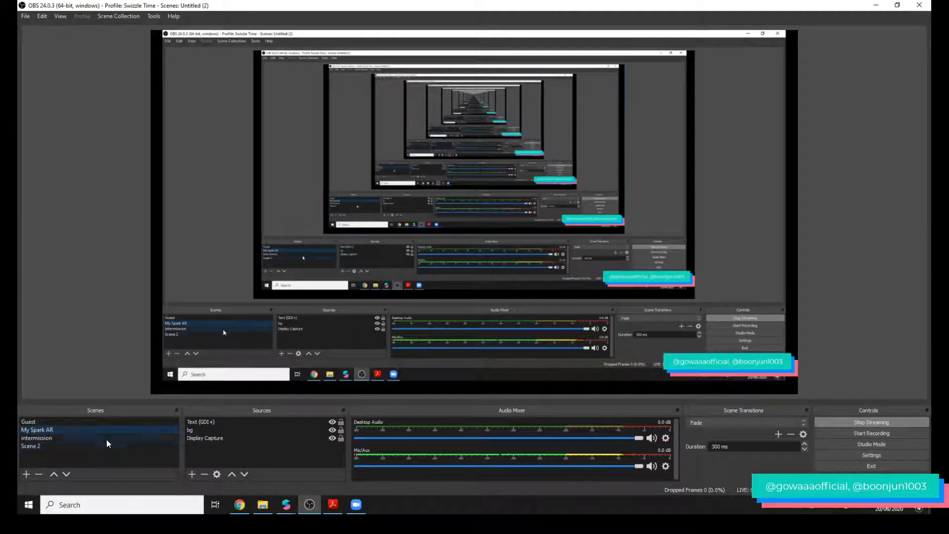
click(109, 437)
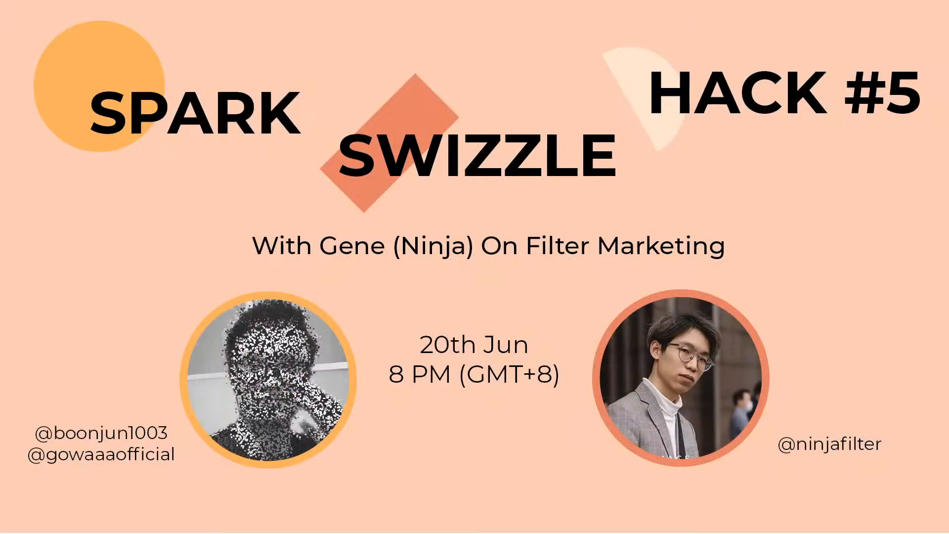